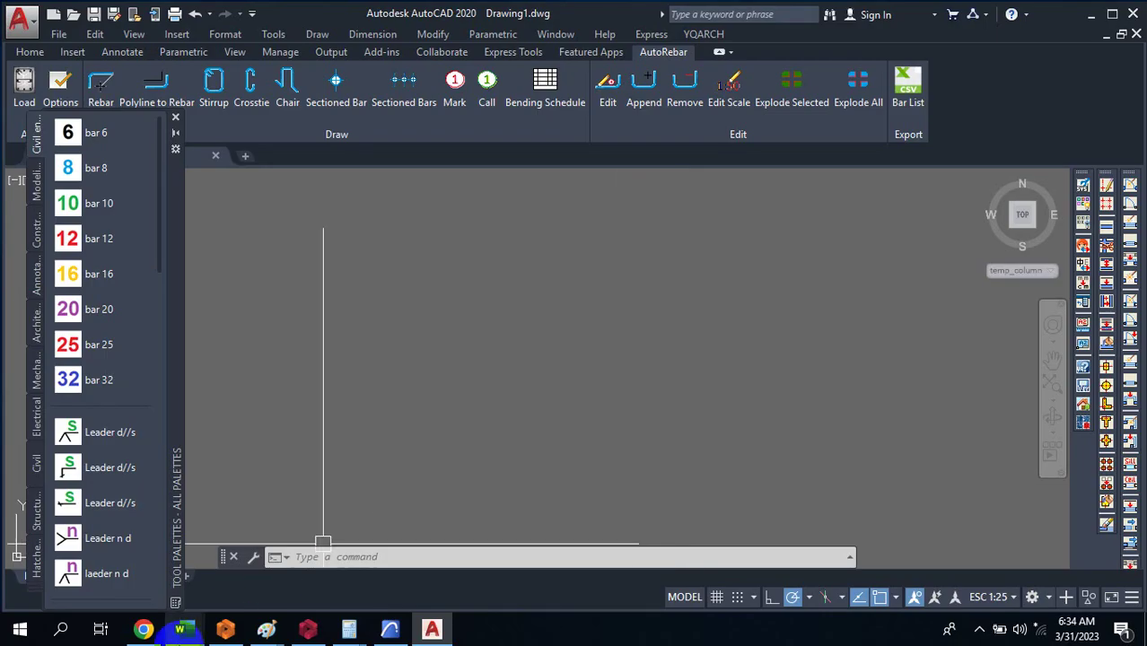
mouse_move(179, 631)
click(89, 551)
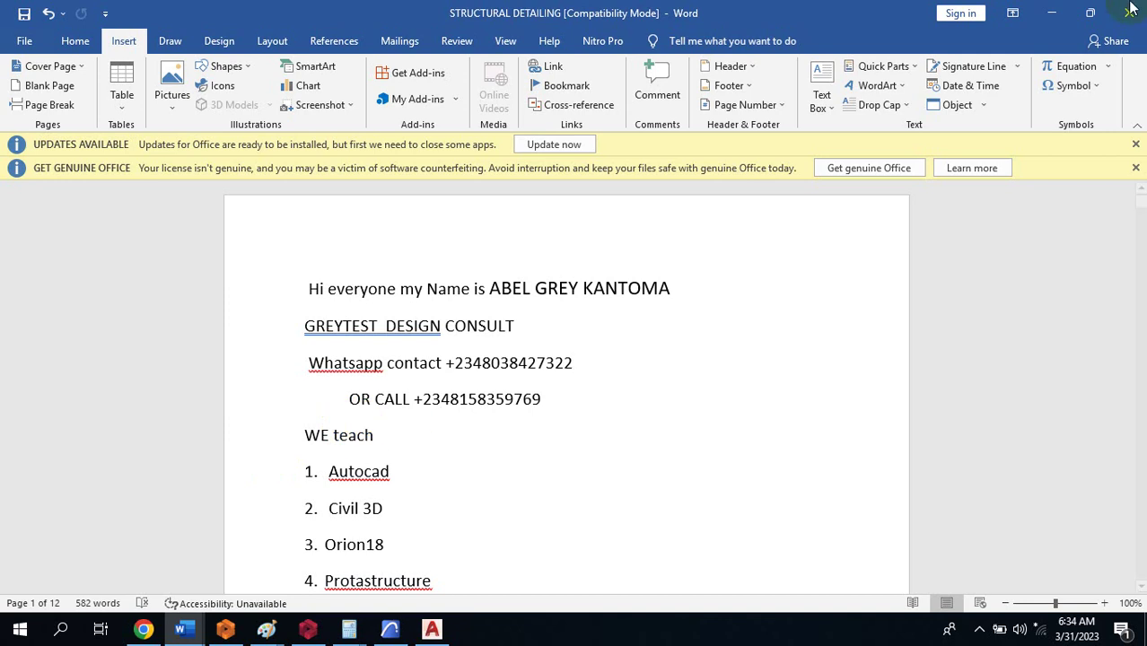
click(1052, 14)
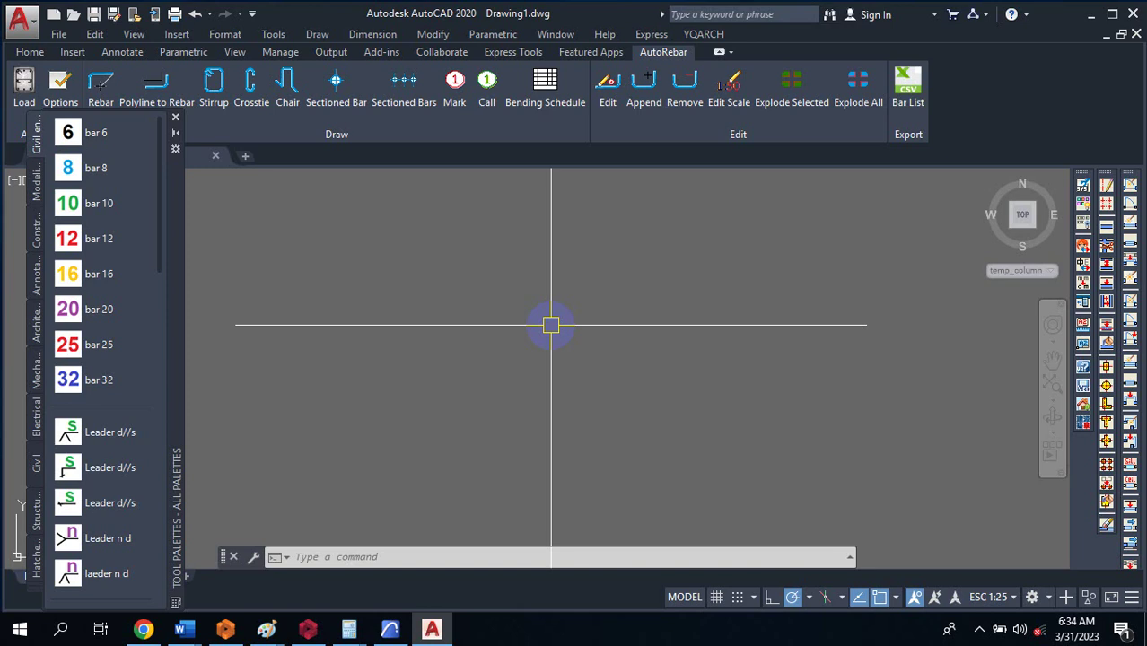
click(703, 34)
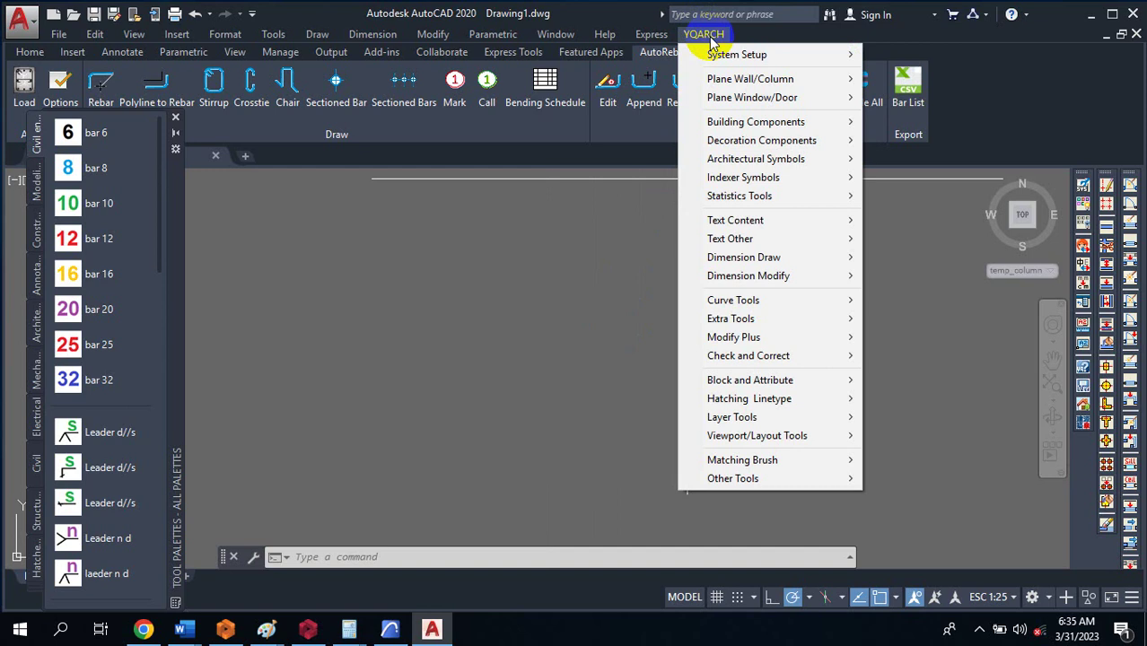
click(793, 38)
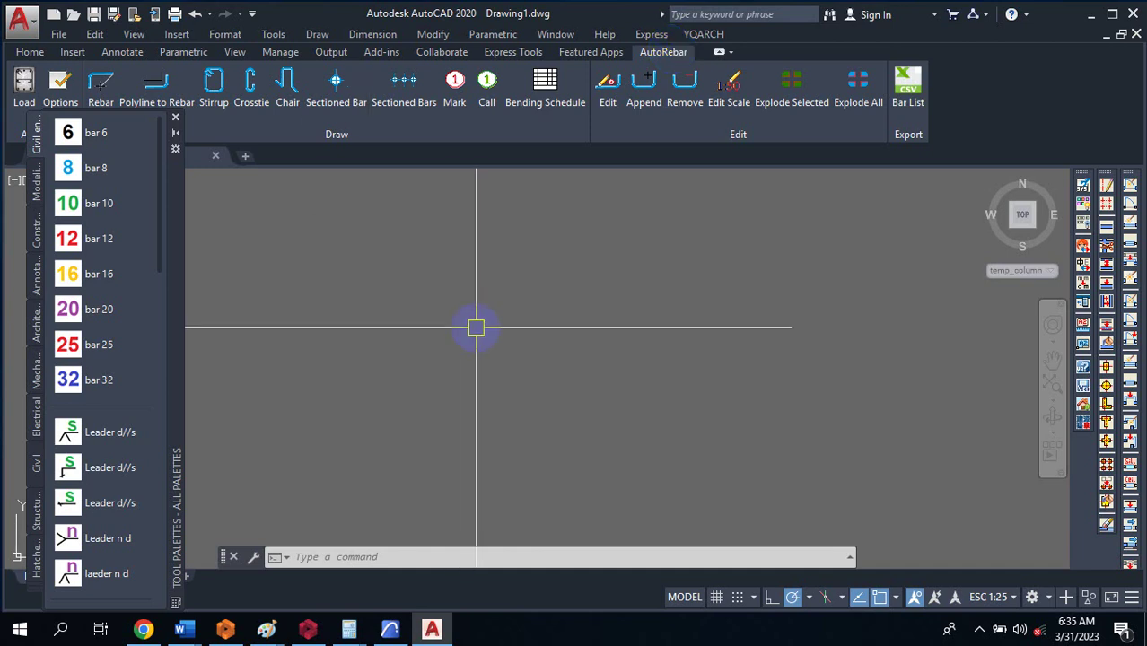
Insert a 16 mm section bar in the empty drawing area with the BAR16 command.
text(b)
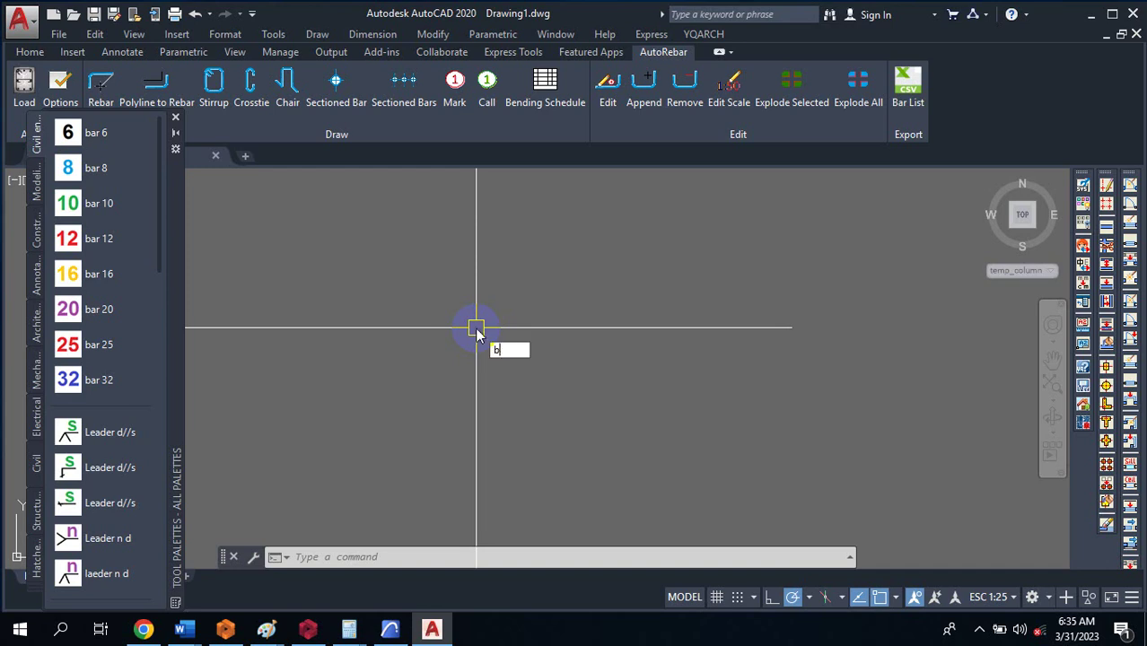
text(ar 16)
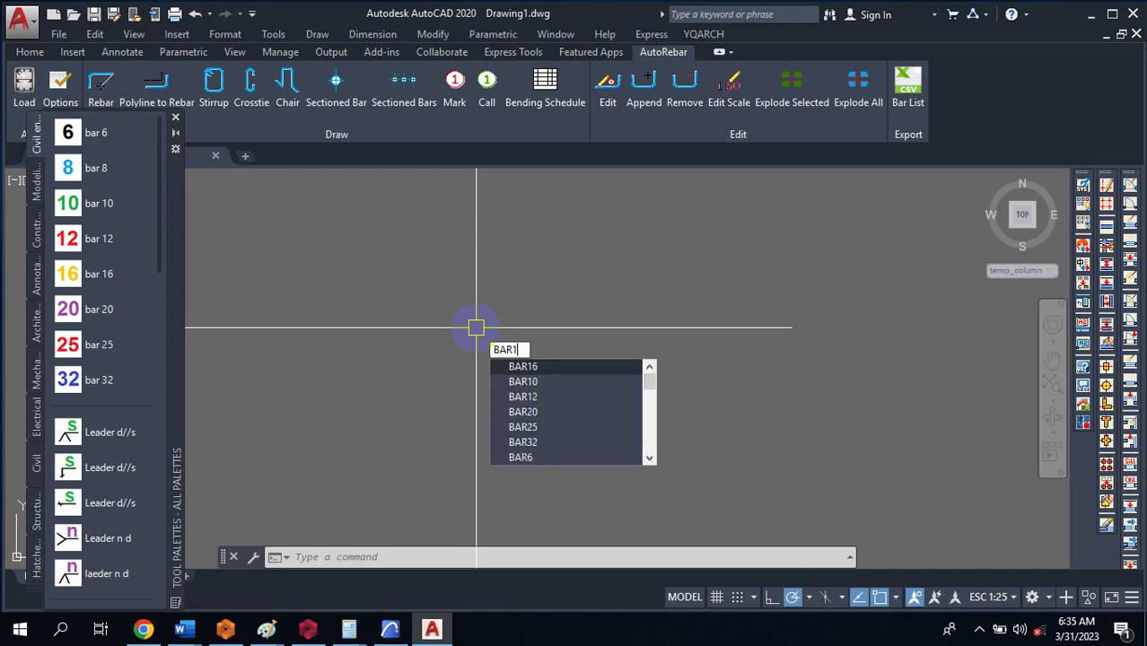
key(Return)
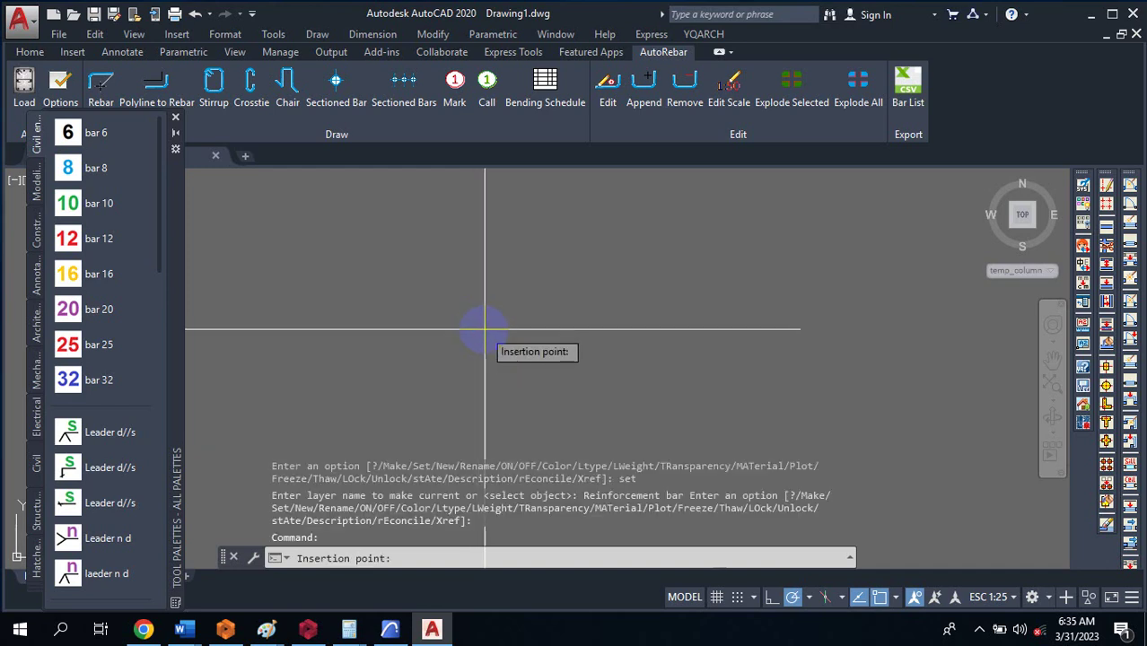
click(485, 326)
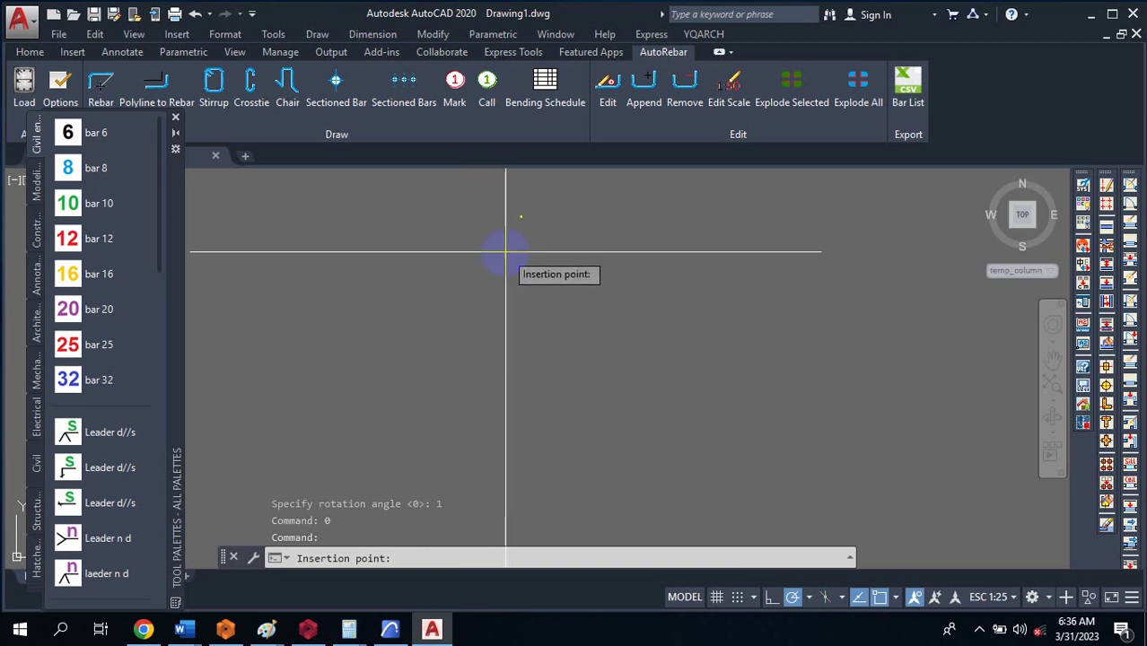
click(504, 221)
scroll(504, 221, up, 2)
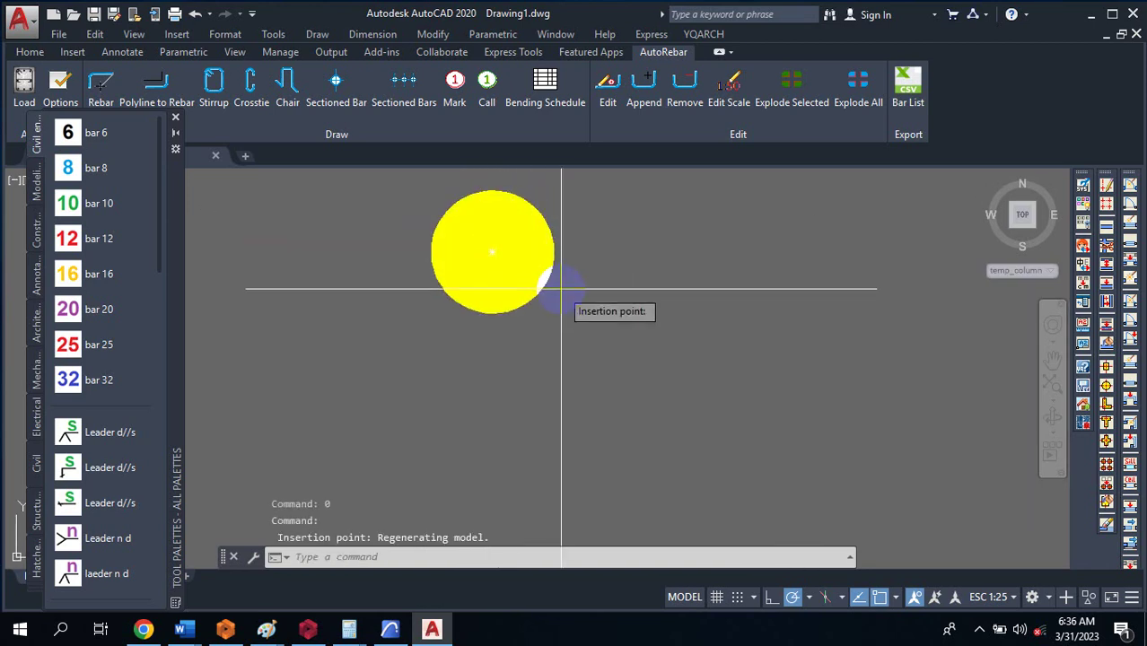
scroll(561, 287, down, 2)
key(Escape)
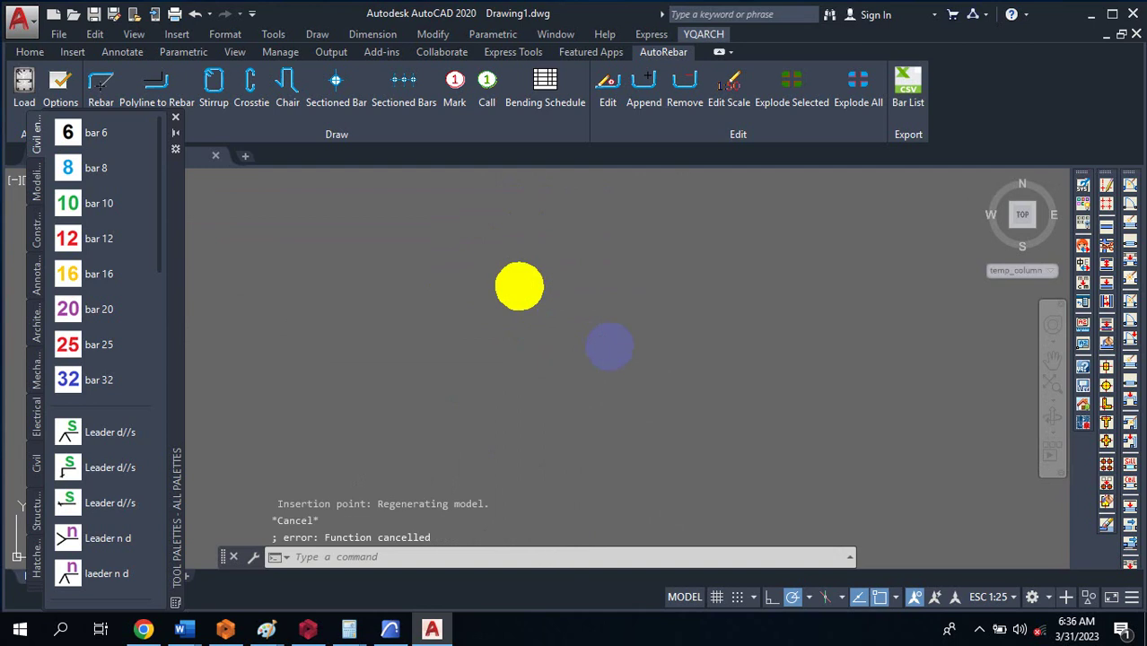
Insert a 20 mm section bar just right of the yellow bar with the BAR20 command.
click(551, 383)
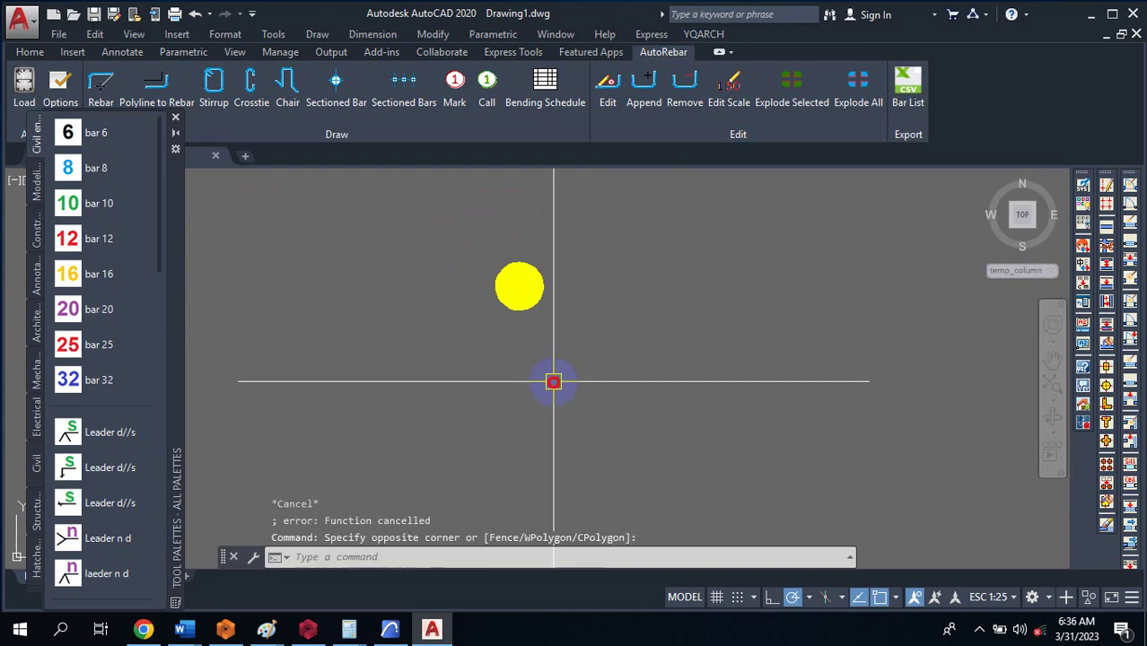
text(BAR20)
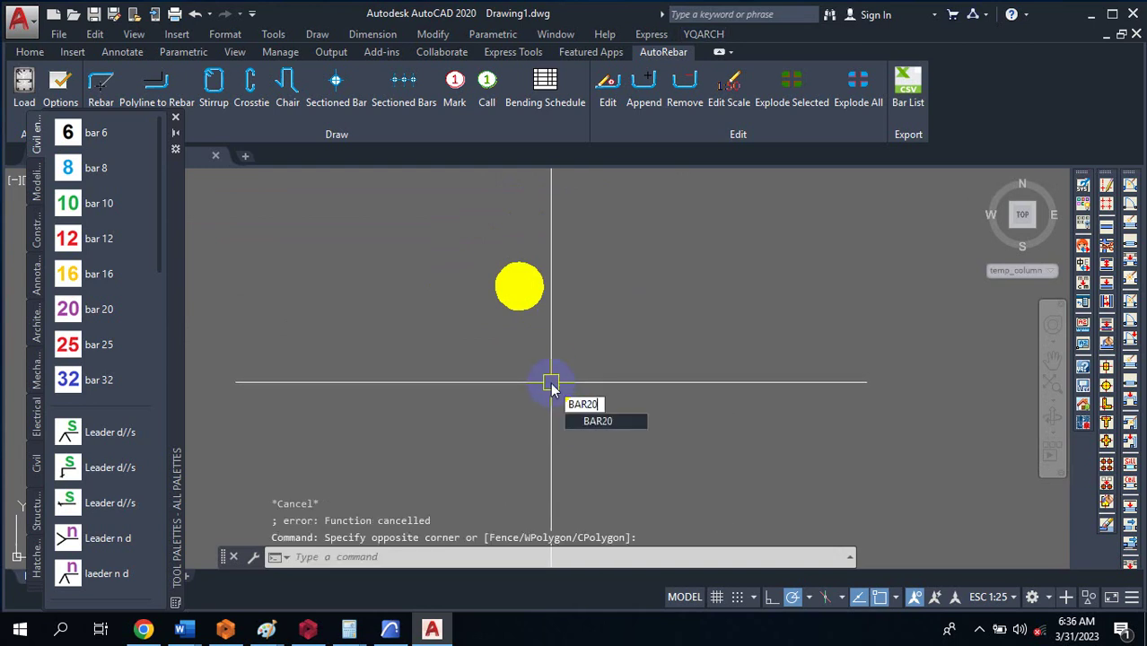
key(Return)
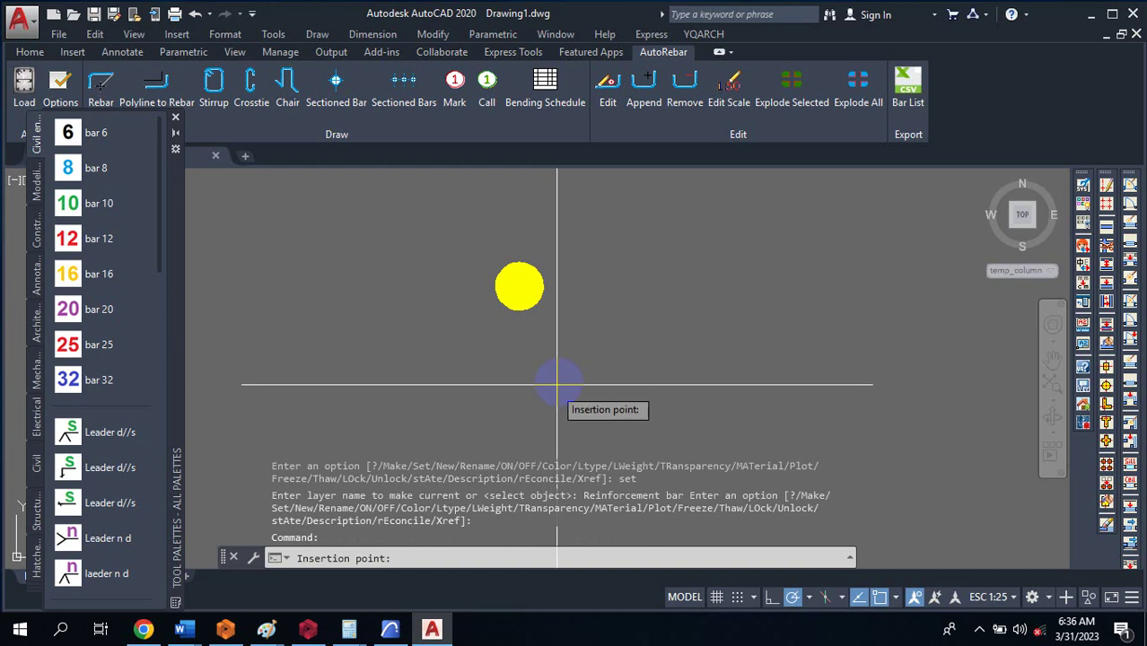
click(572, 307)
scroll(536, 296, up, 2)
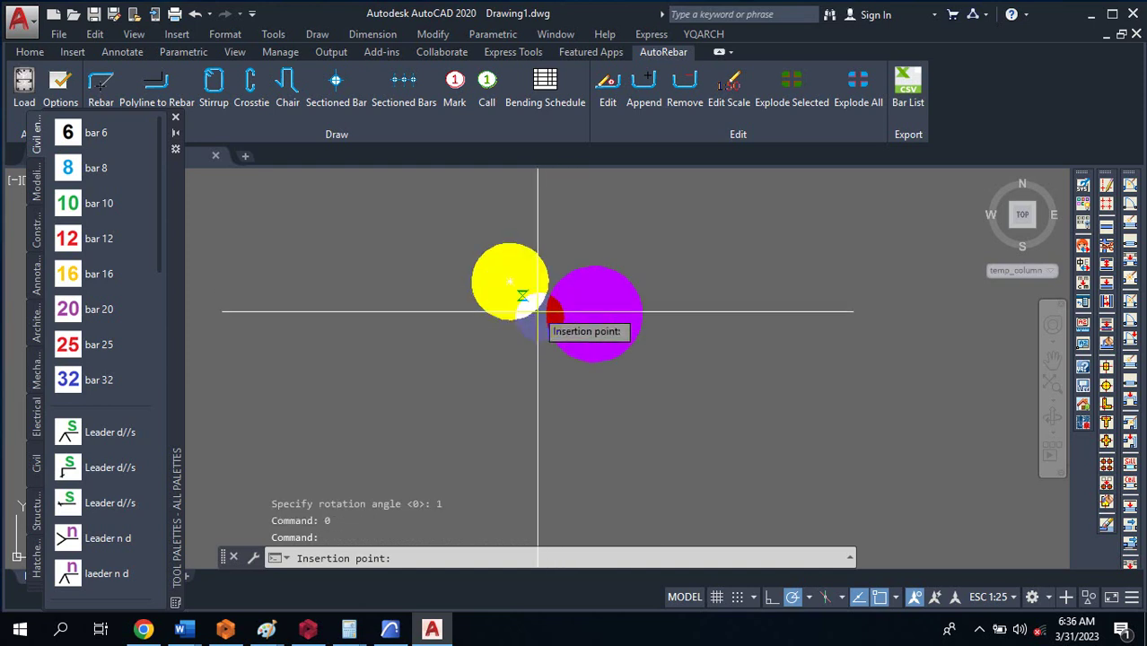
key(Escape)
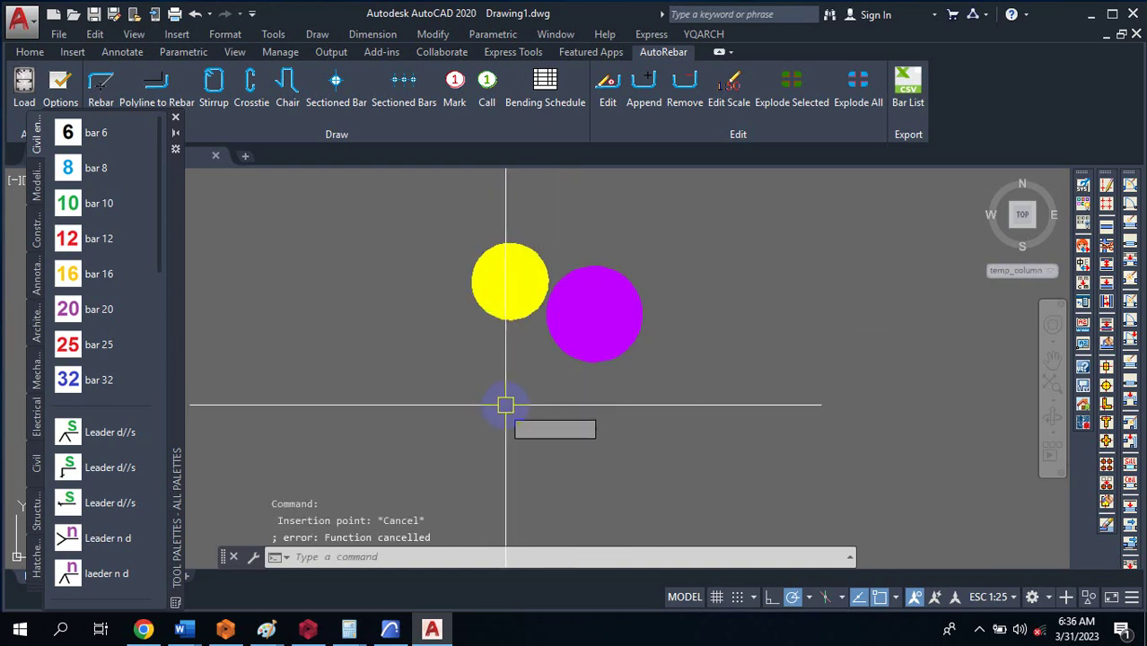
Insert a 12 mm section bar just below the yellow bar with the BAR12 command.
text(bar 12)
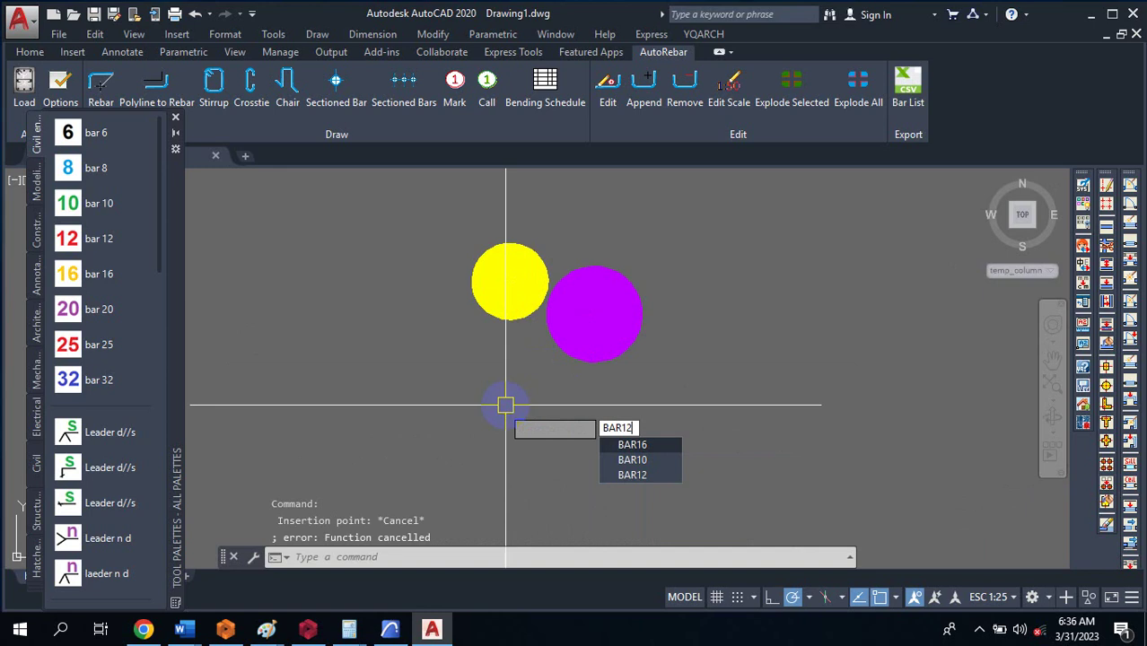
key(Return)
click(512, 371)
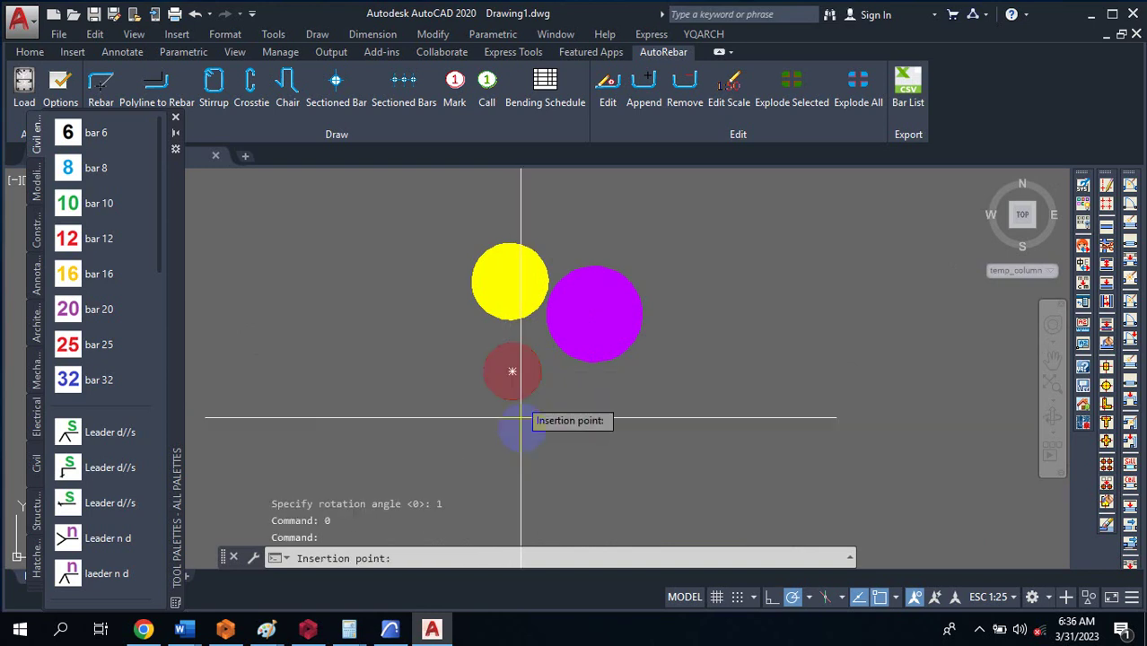
key(Escape)
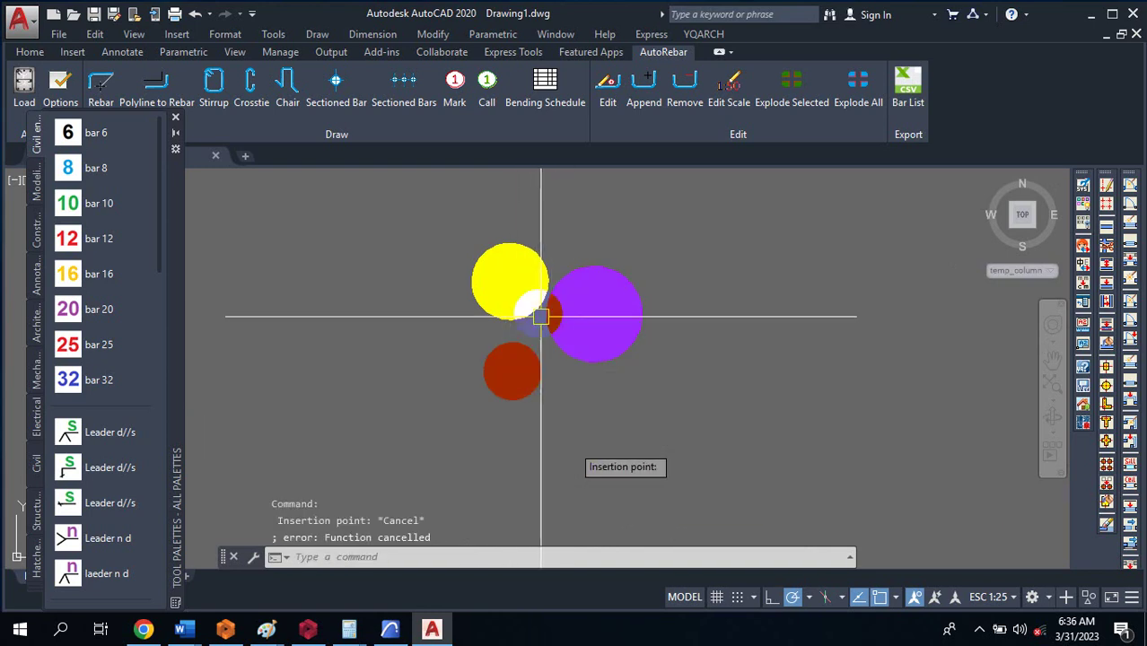
scroll(520, 279, down, 1)
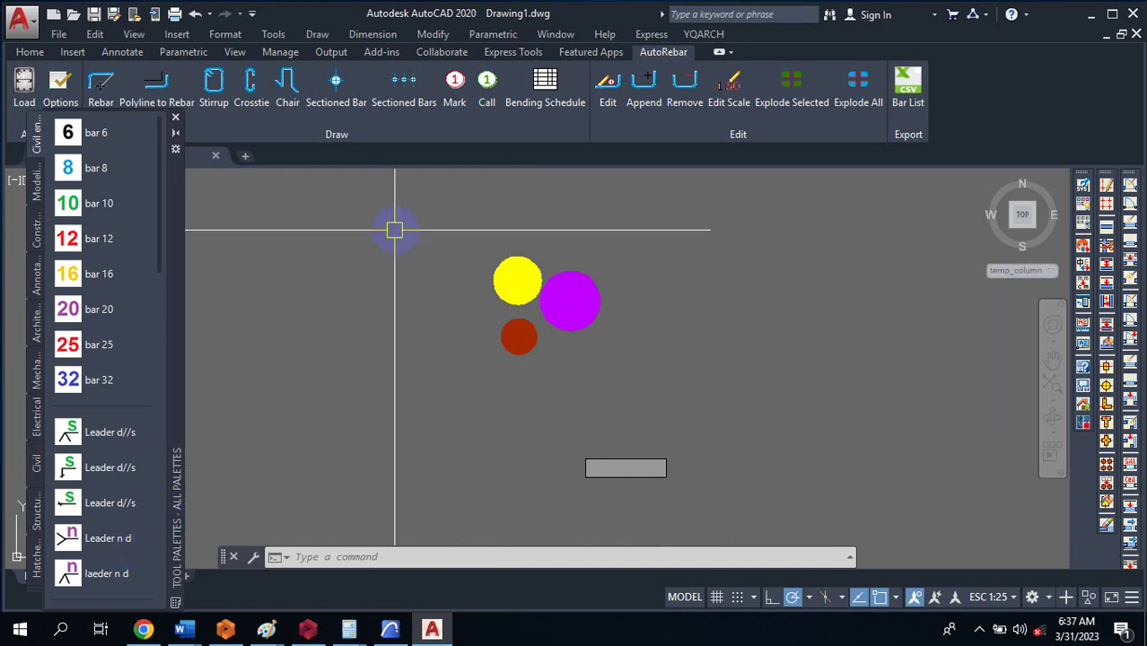
Switch to File Explorer and open the folder C:\Dados\world lisp.
click(19, 629)
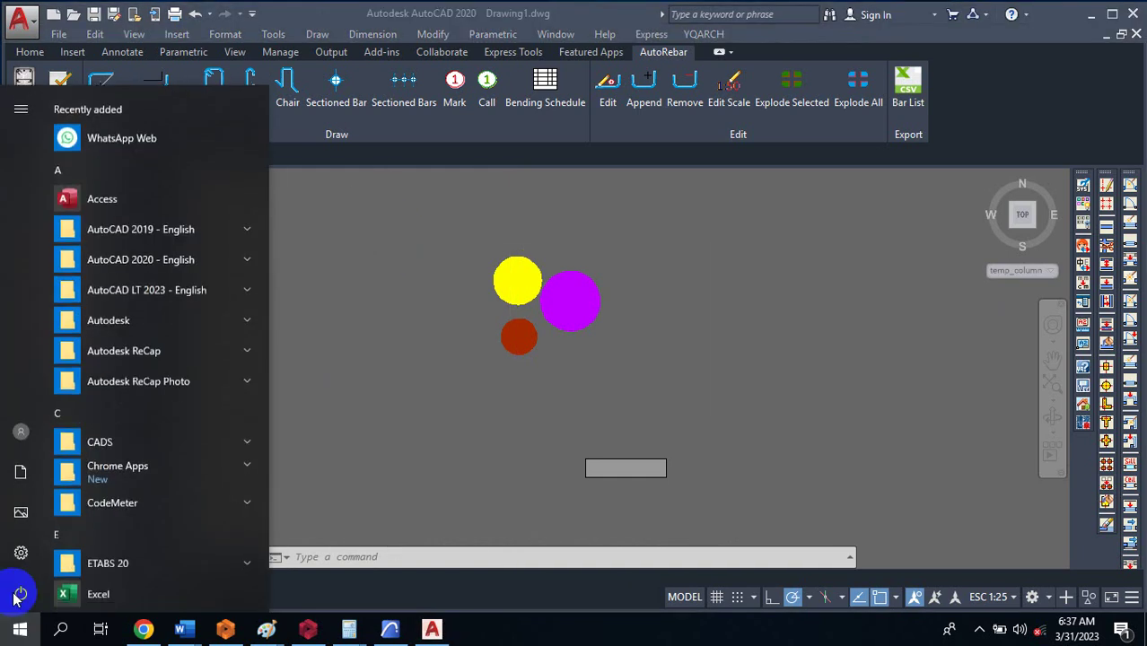
click(21, 473)
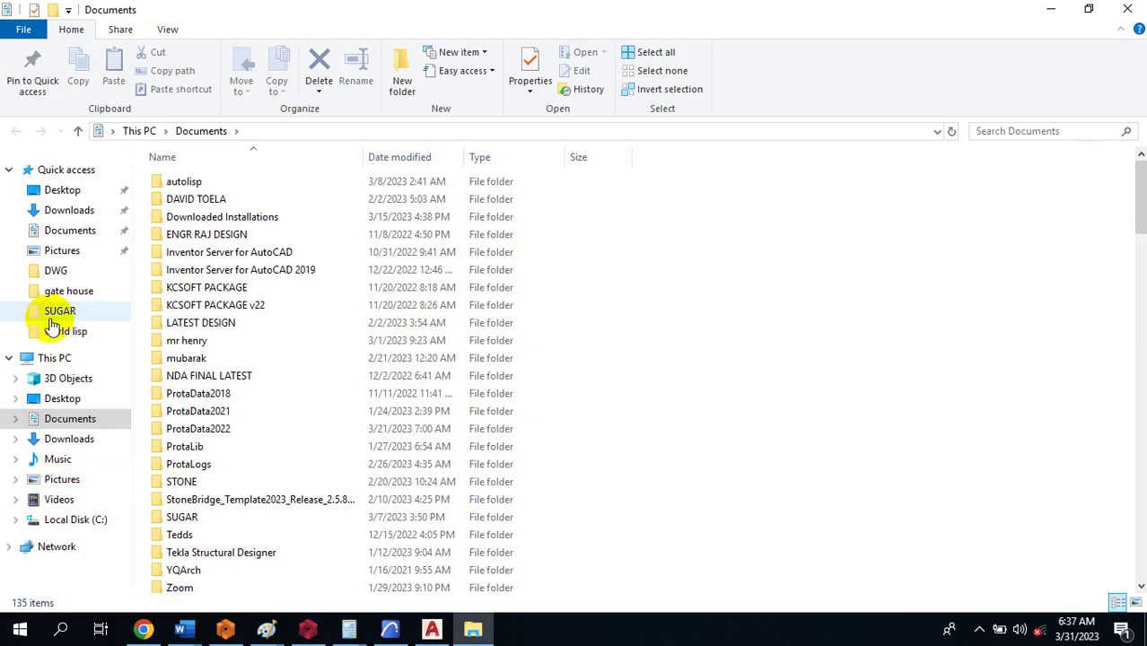
click(27, 357)
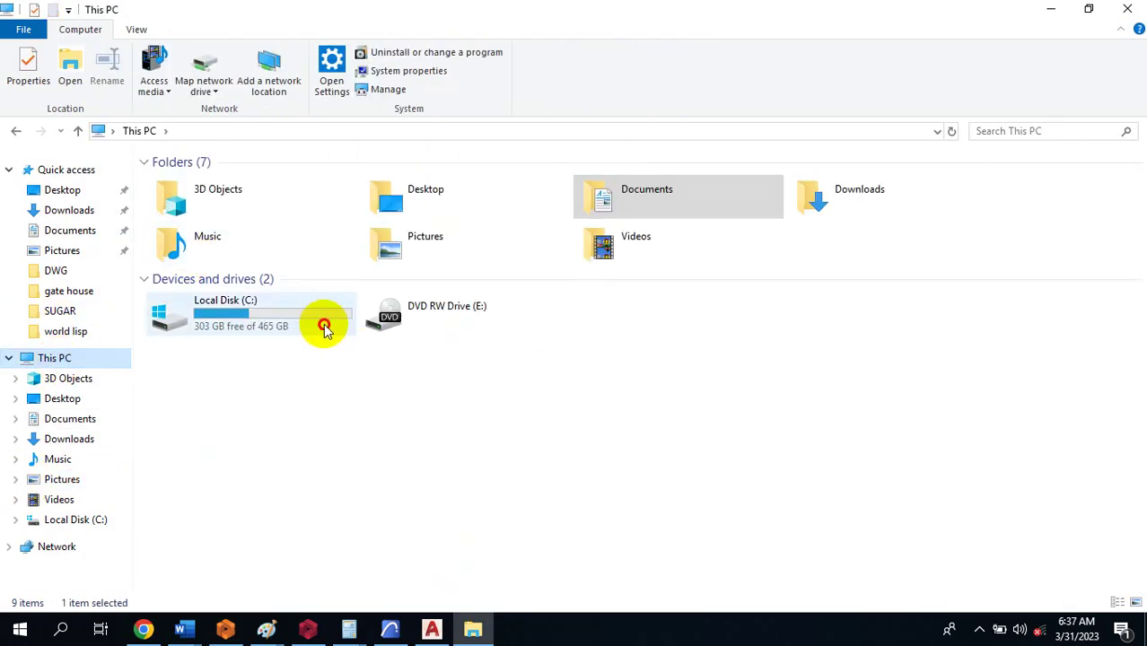
double_click(325, 321)
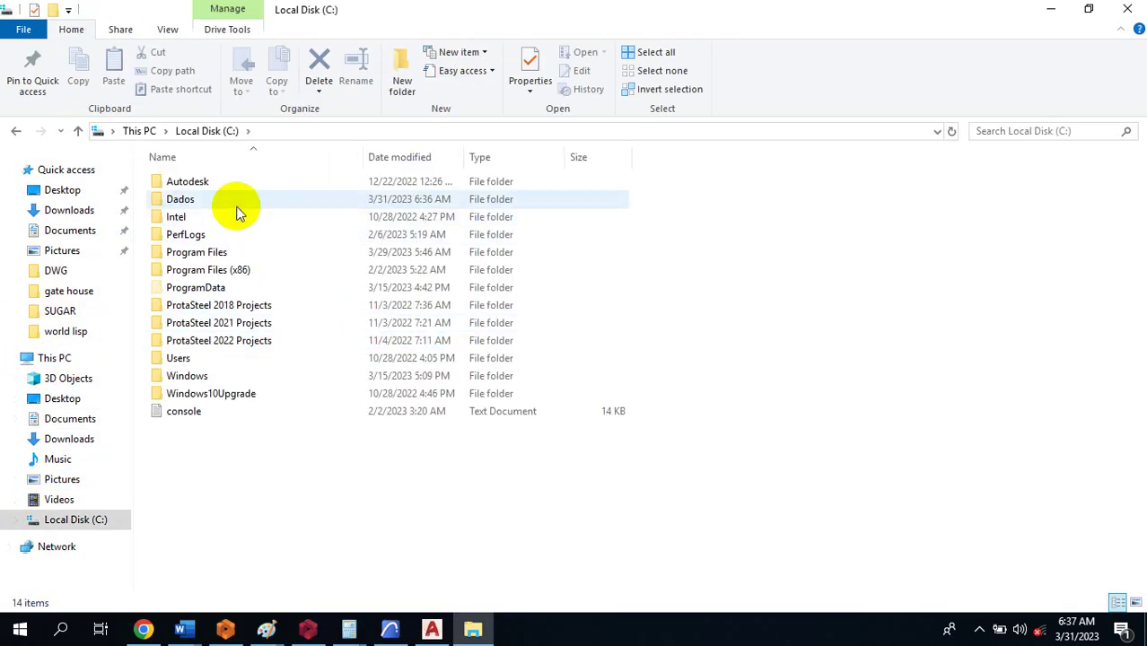
double_click(235, 201)
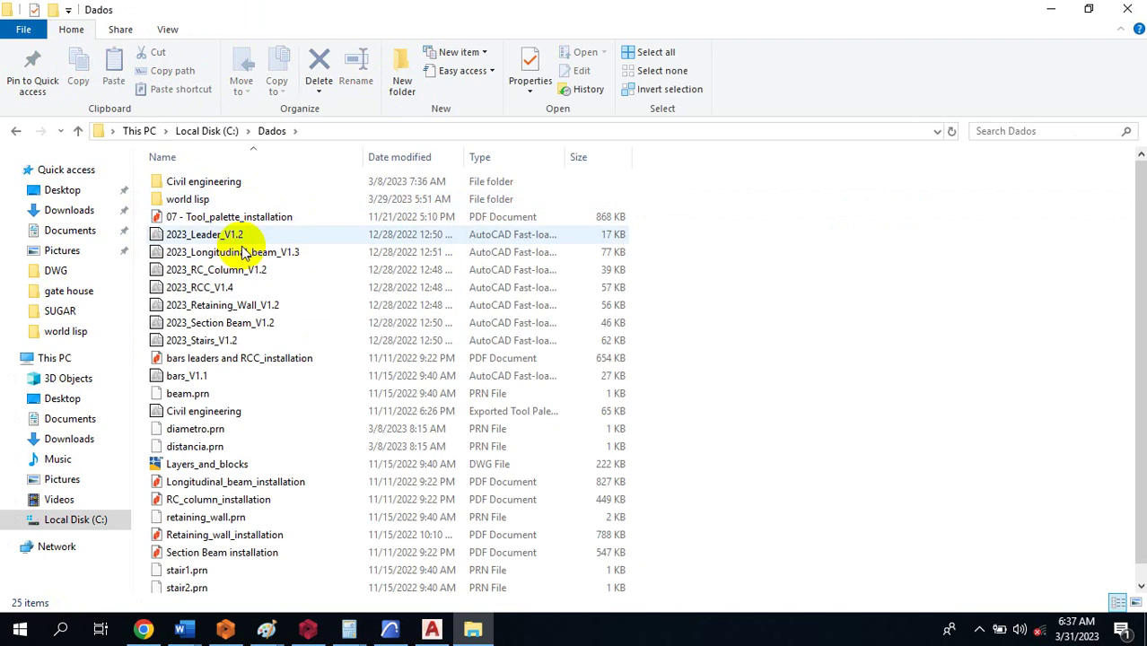
double_click(223, 200)
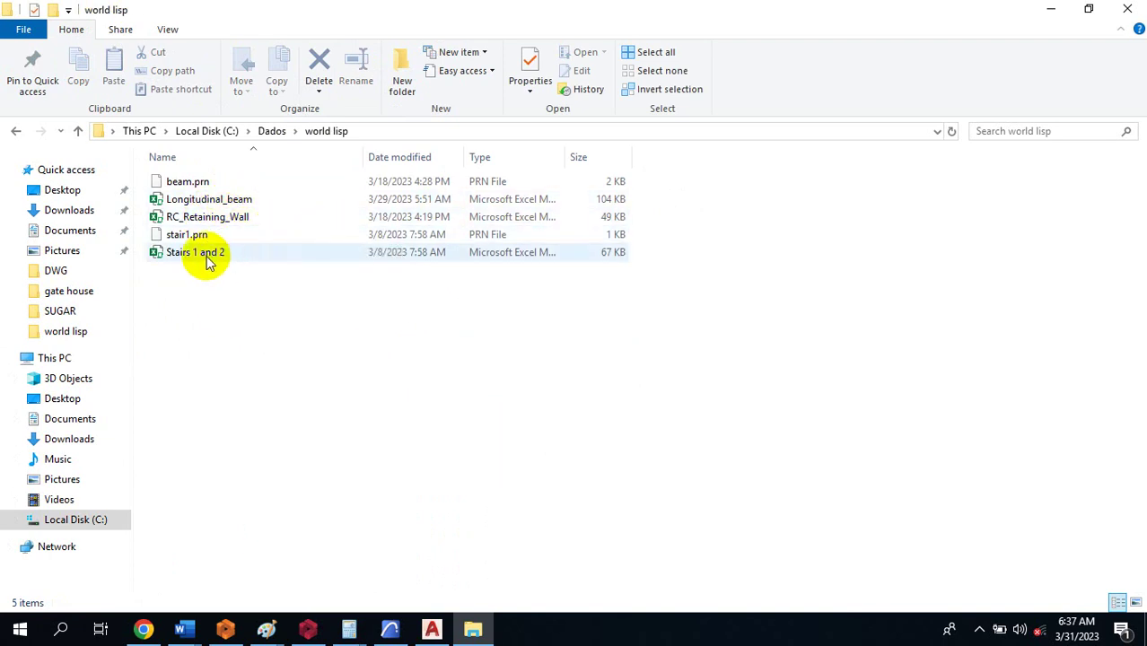
Open the Longitudinal_beam workbook in Excel and maximize its window.
double_click(280, 200)
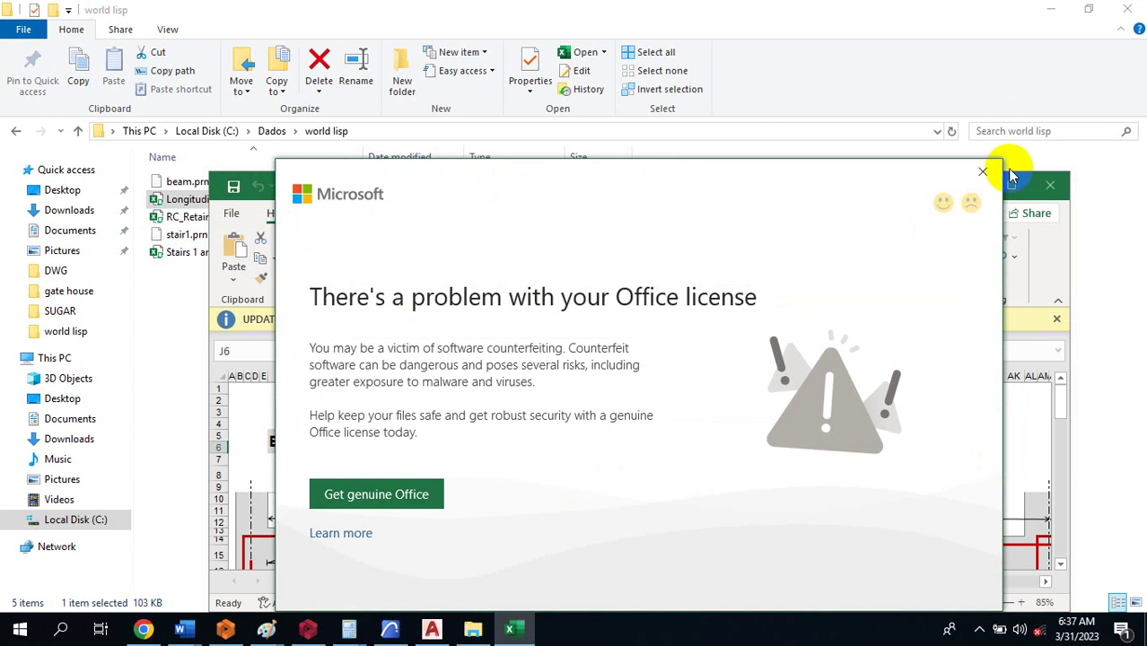
click(983, 170)
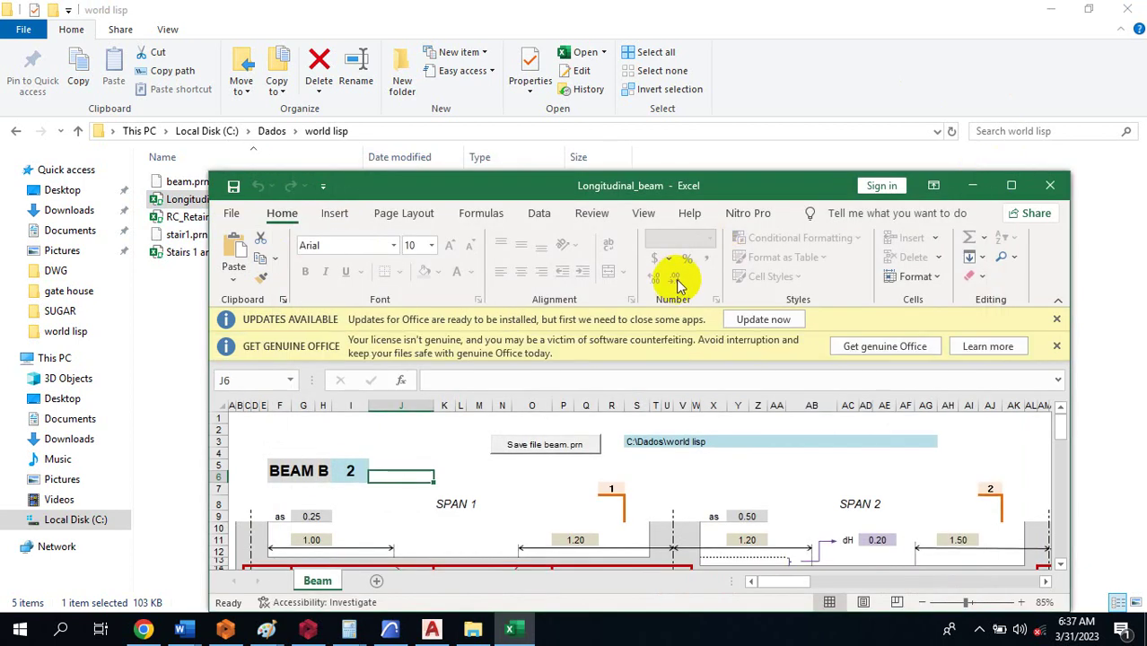
scroll(686, 289, down, 5)
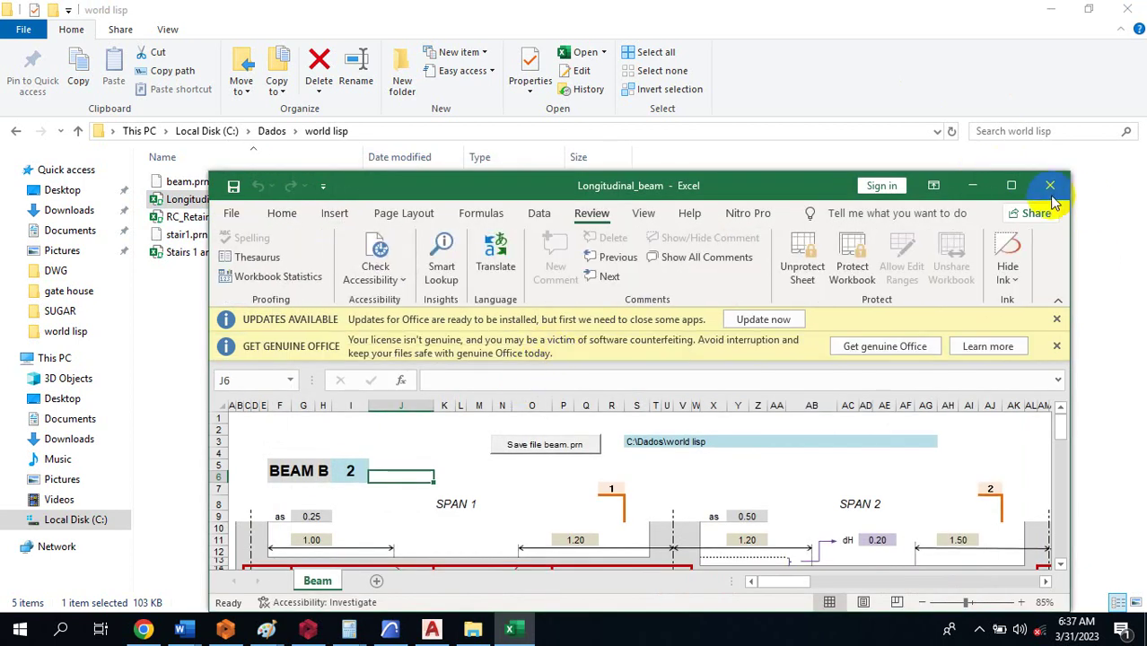
click(1014, 185)
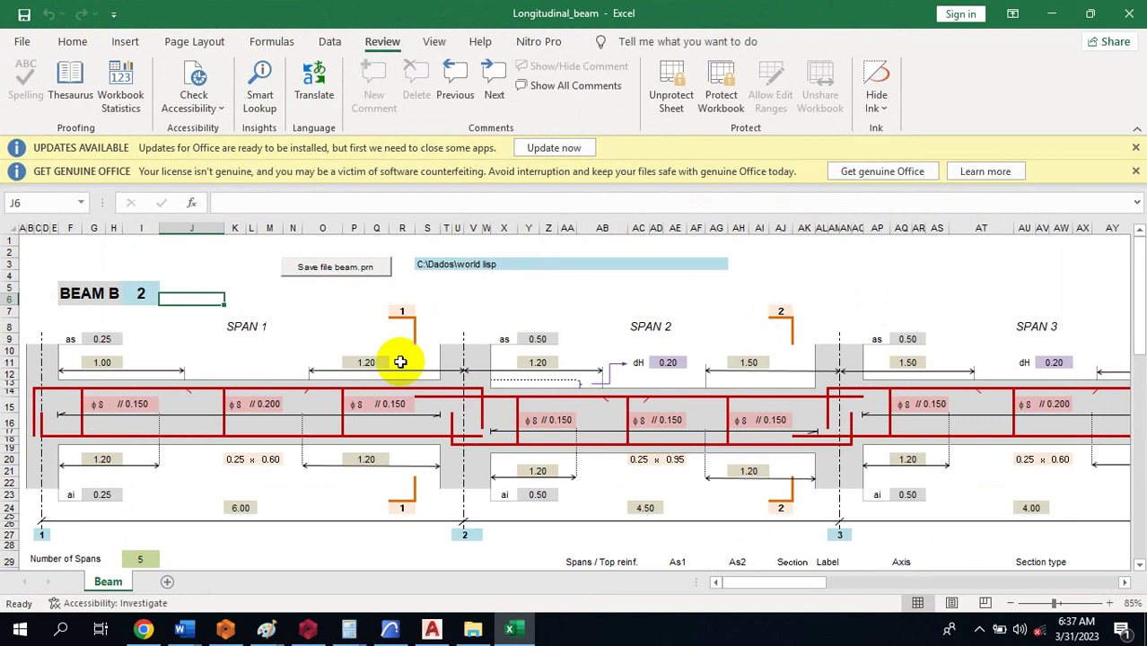
Set the Number of Spans to 3 on the Beam sheet.
scroll(399, 372, down, 2)
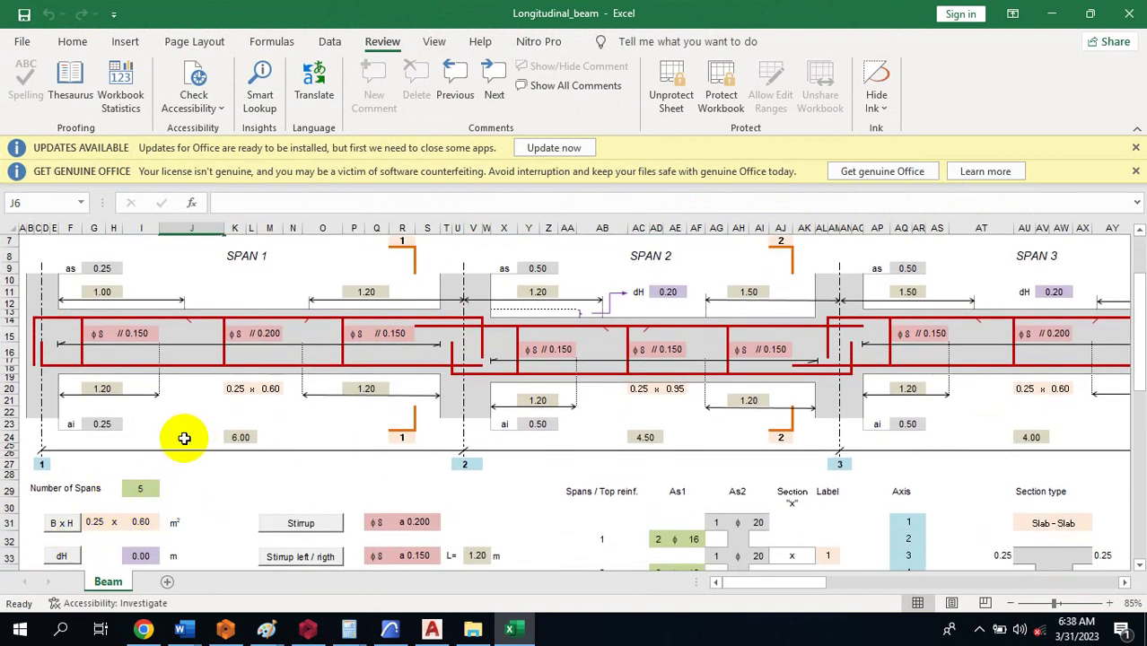
scroll(207, 433, down, 2)
scroll(238, 430, up, 2)
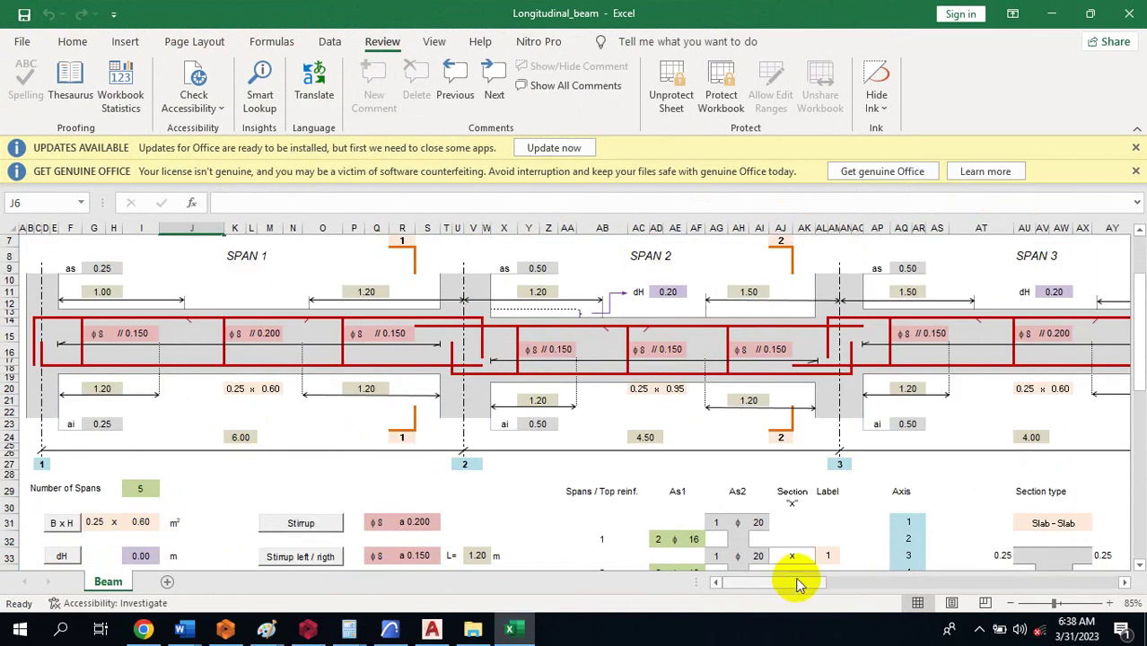
drag(797, 584, 699, 586)
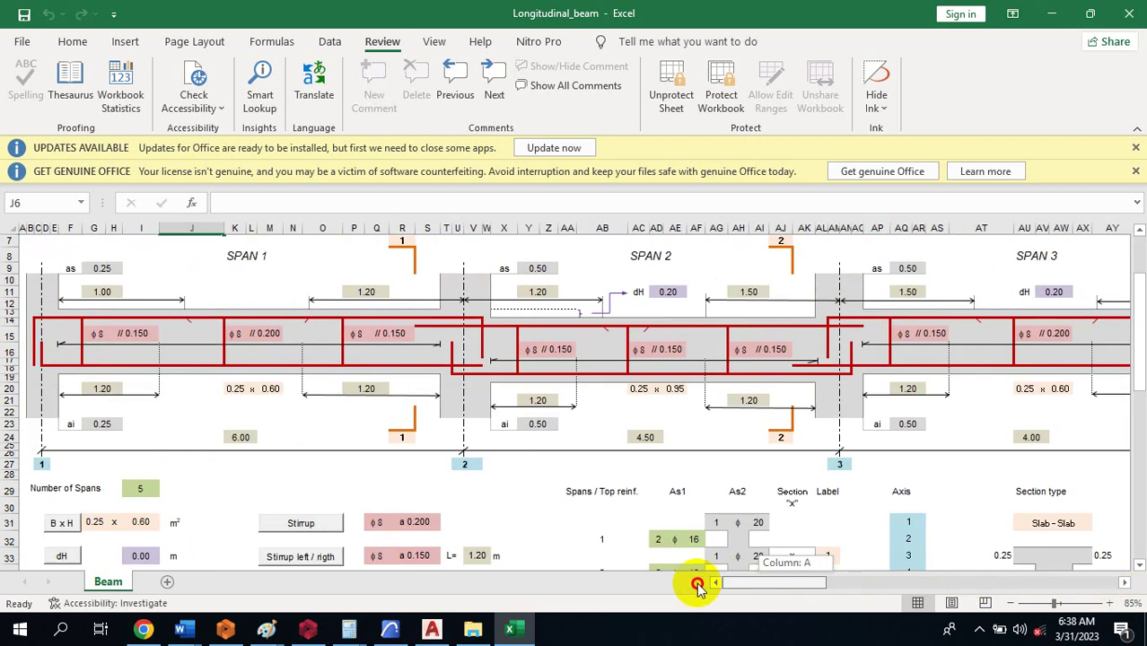
click(146, 488)
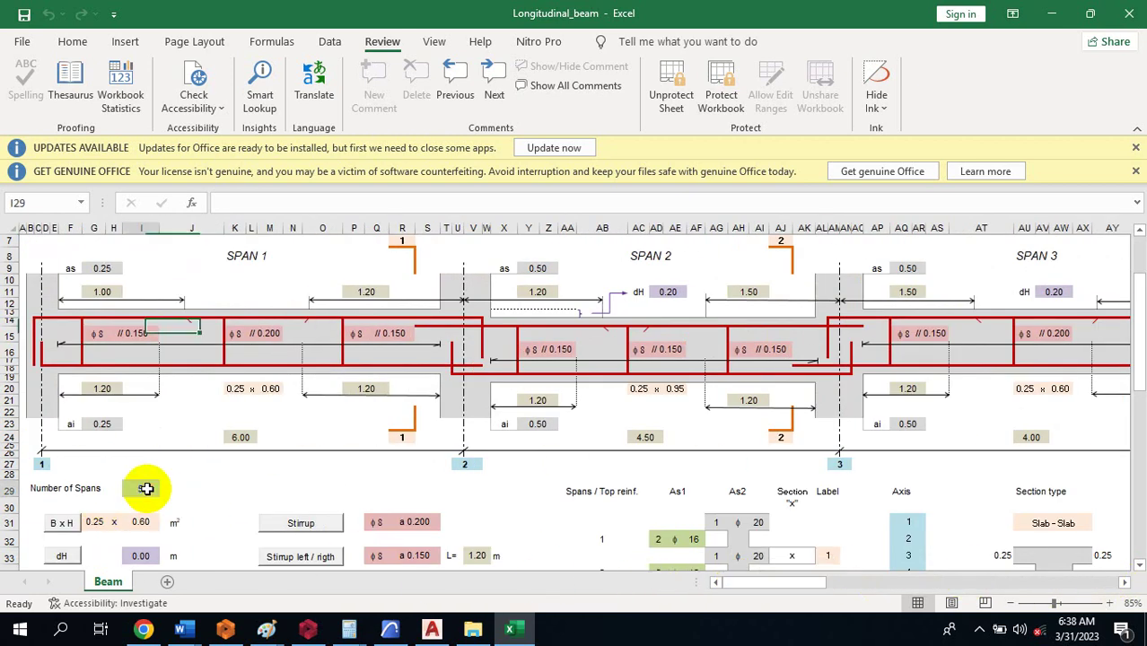
double_click(141, 490)
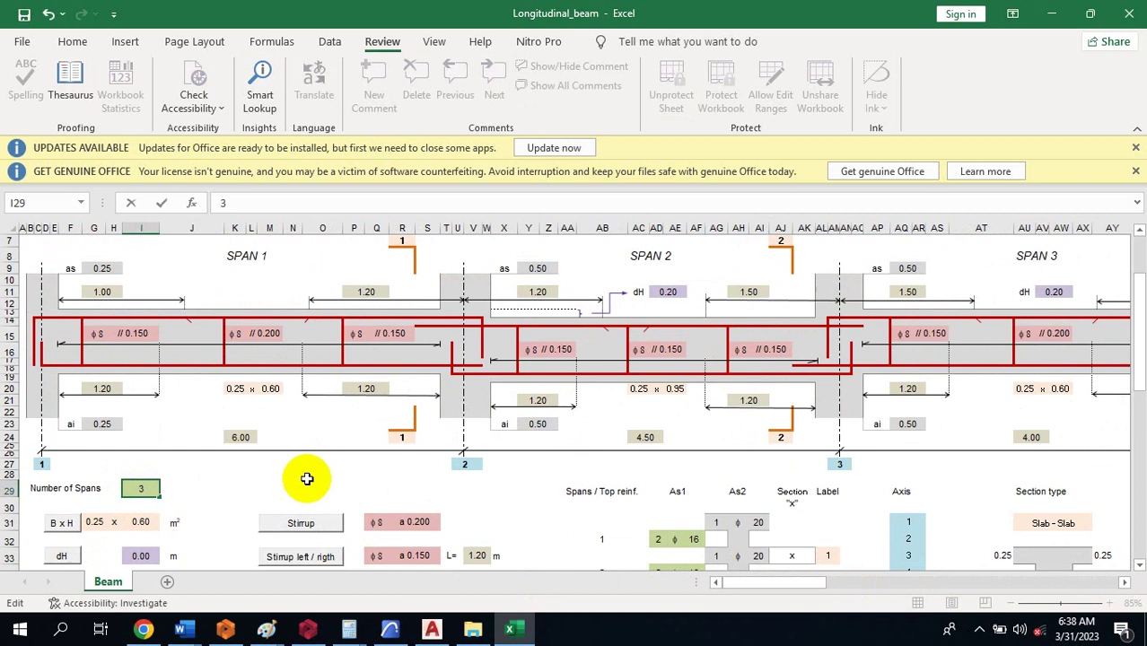
key(Return)
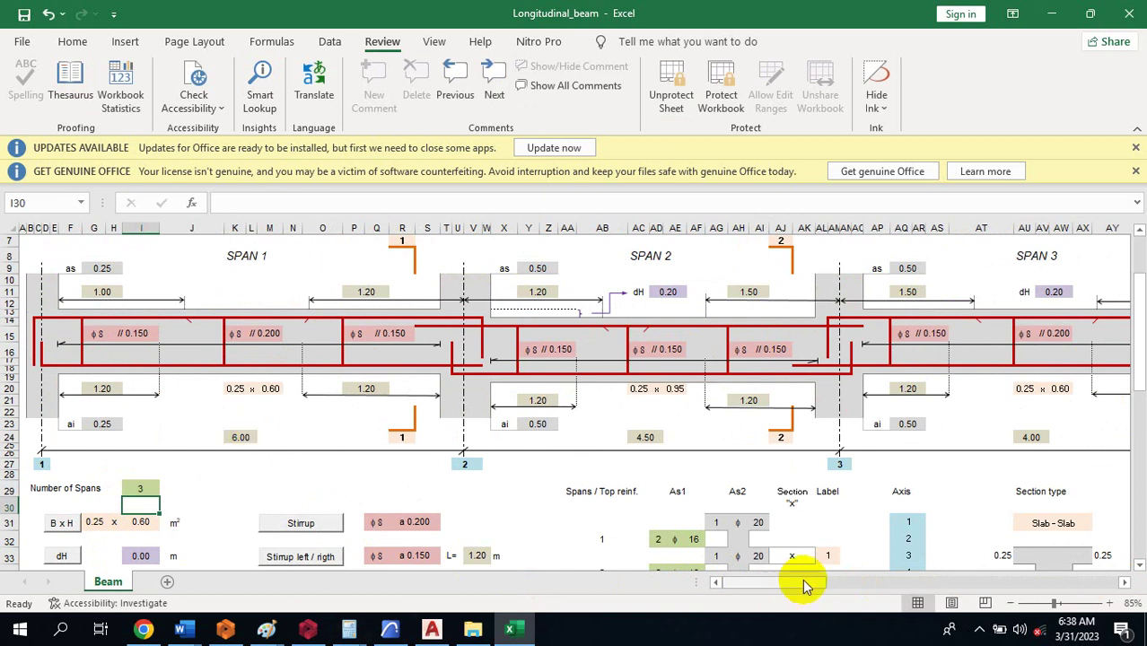
Examine the three-span beam diagram and the section, stirrup and reinforcement parameters beneath it on the Beam sheet.
drag(770, 582, 736, 617)
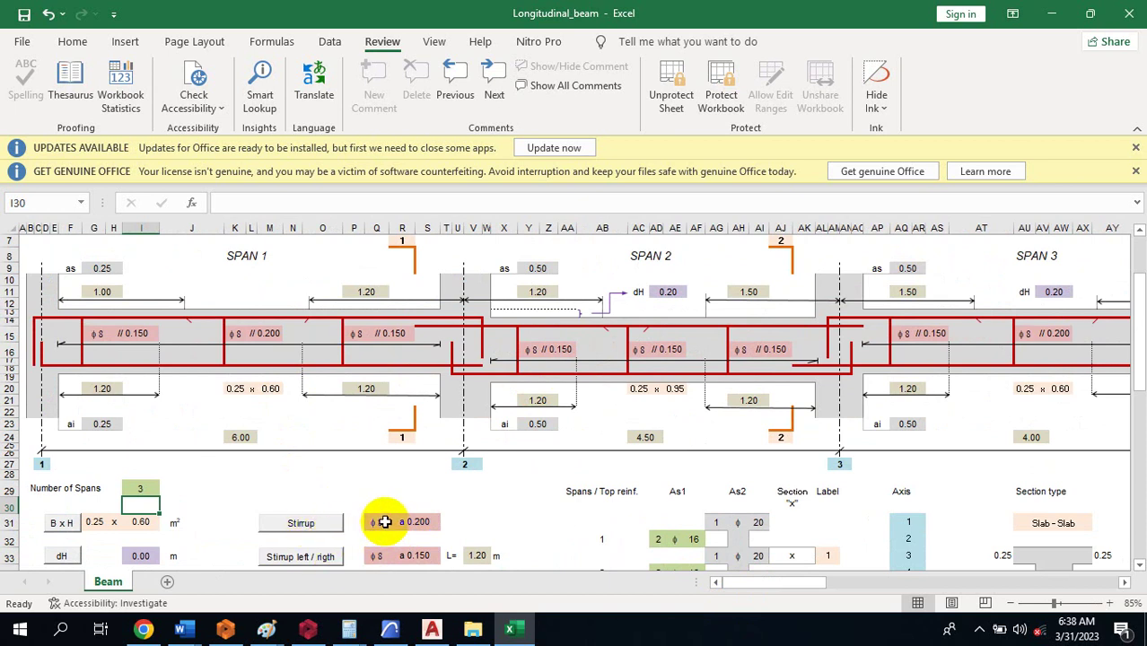
scroll(389, 485, down, 2)
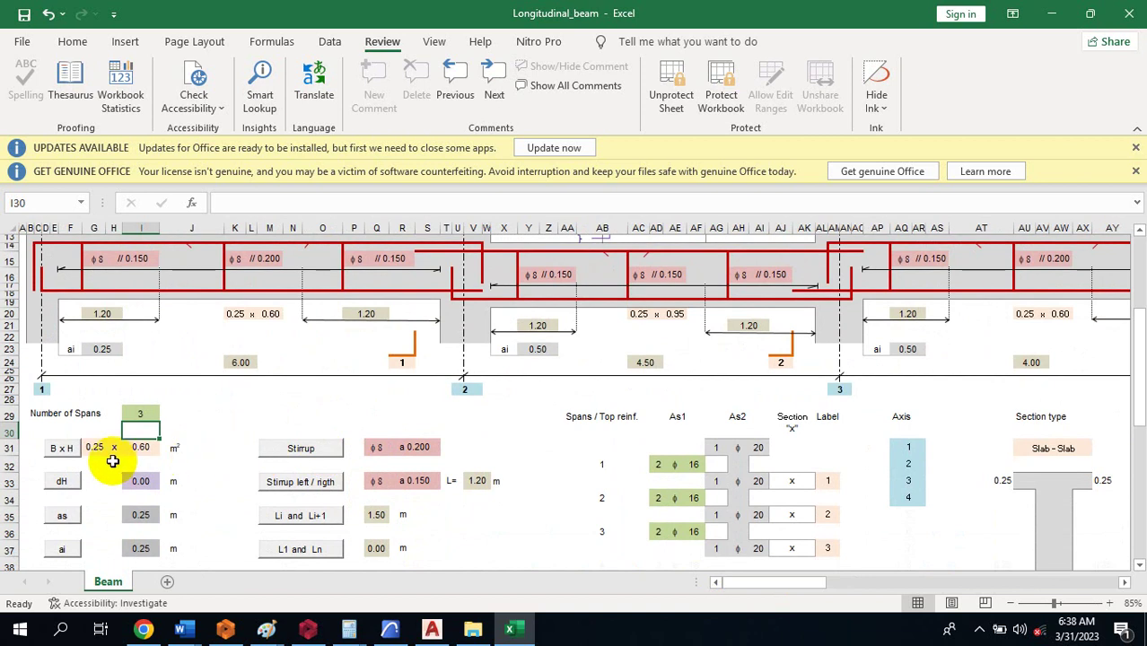
scroll(112, 460, down, 2)
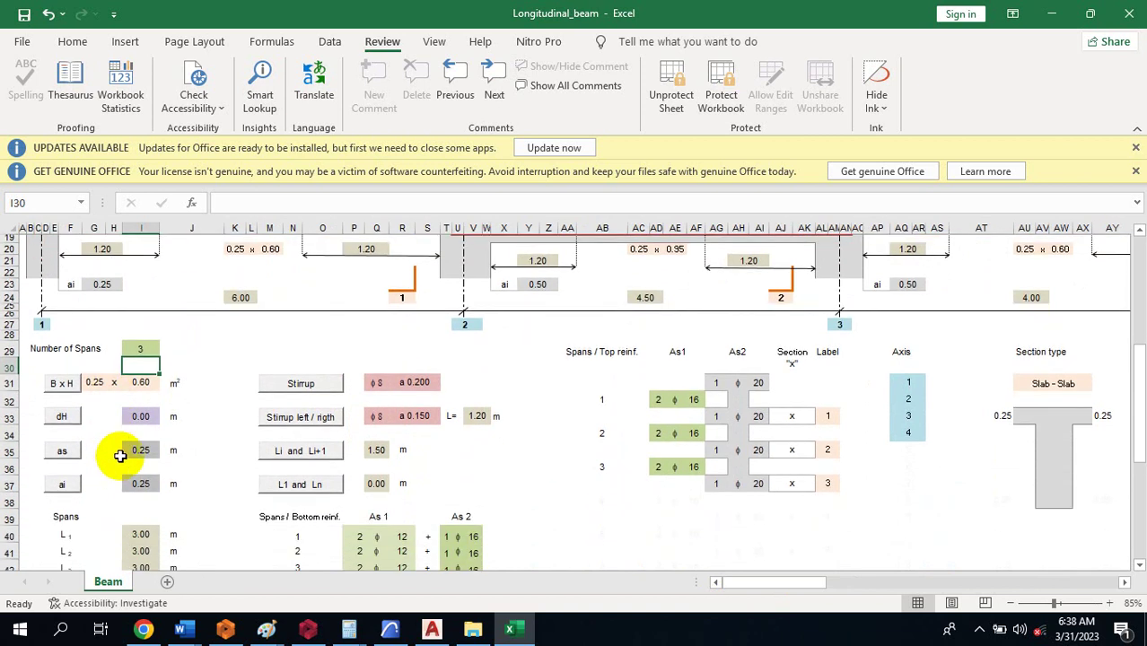
scroll(121, 456, up, 3)
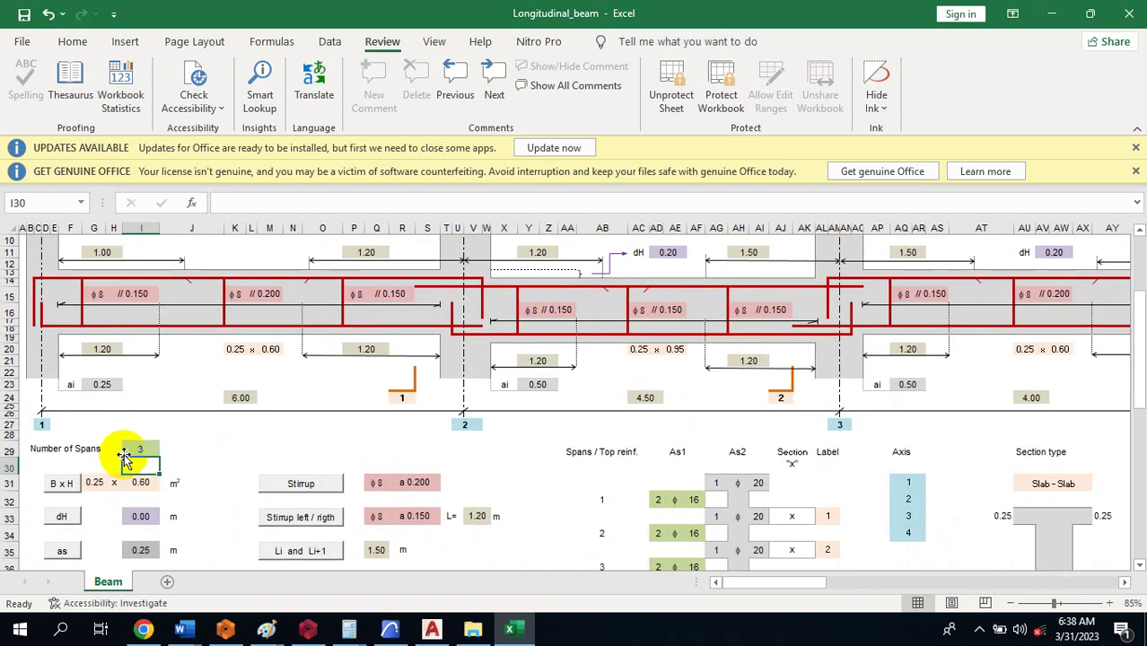
scroll(148, 441, up, 3)
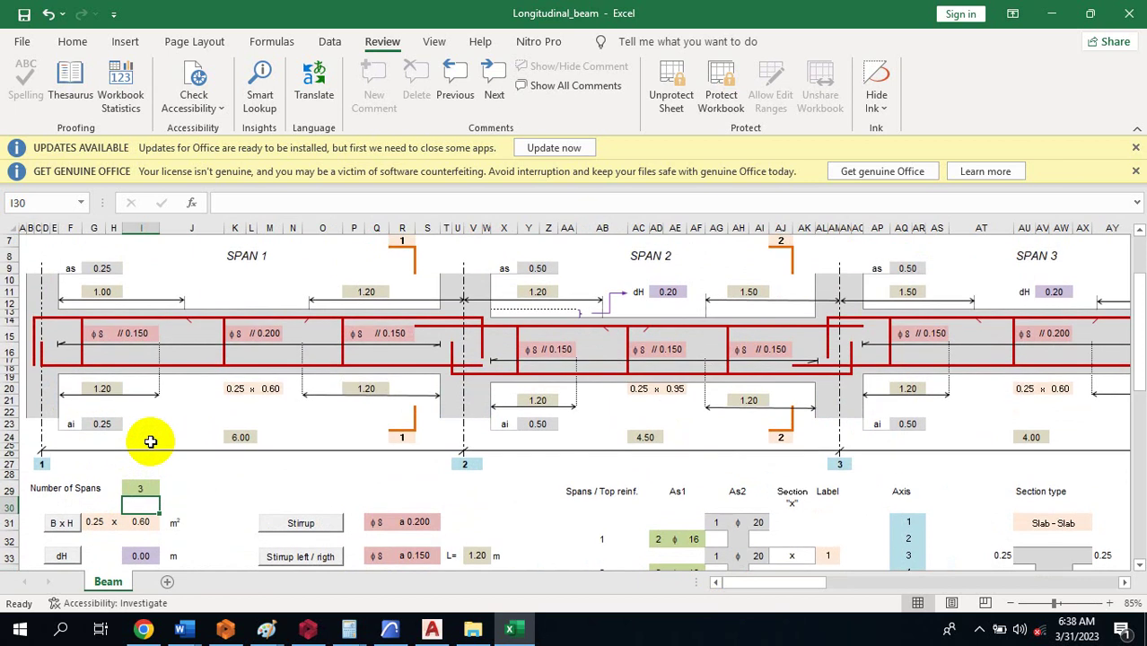
scroll(161, 431, down, 2)
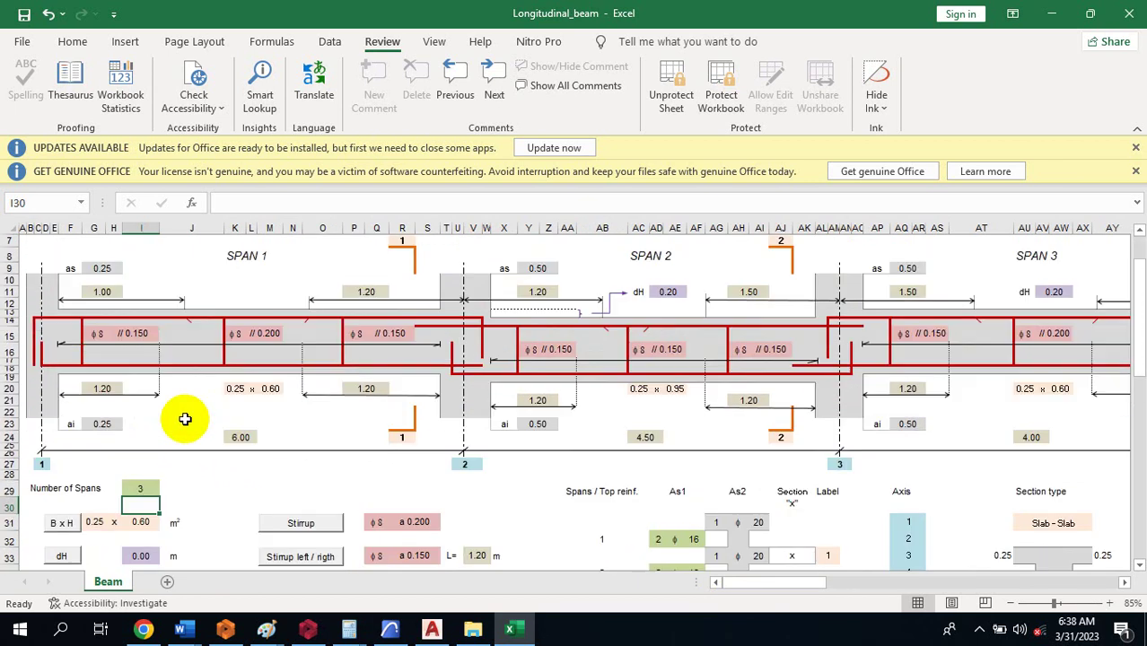
scroll(184, 419, up, 2)
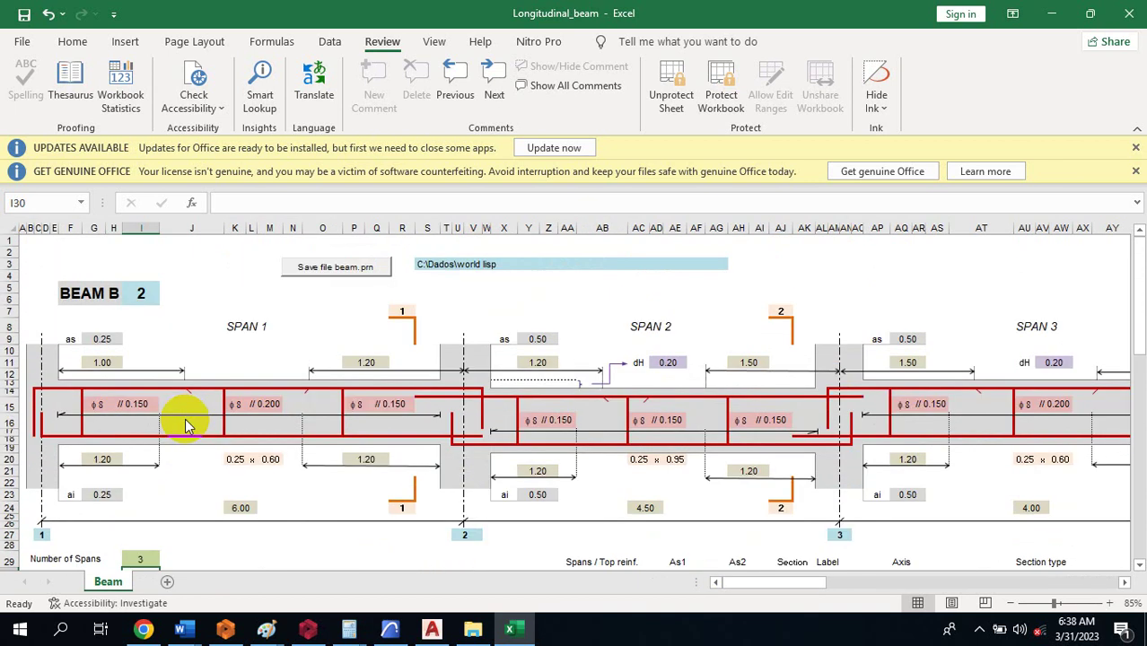
Check the length cells of Spans 1, 2 and 3 in the diagram and review the parameter tables below.
click(239, 508)
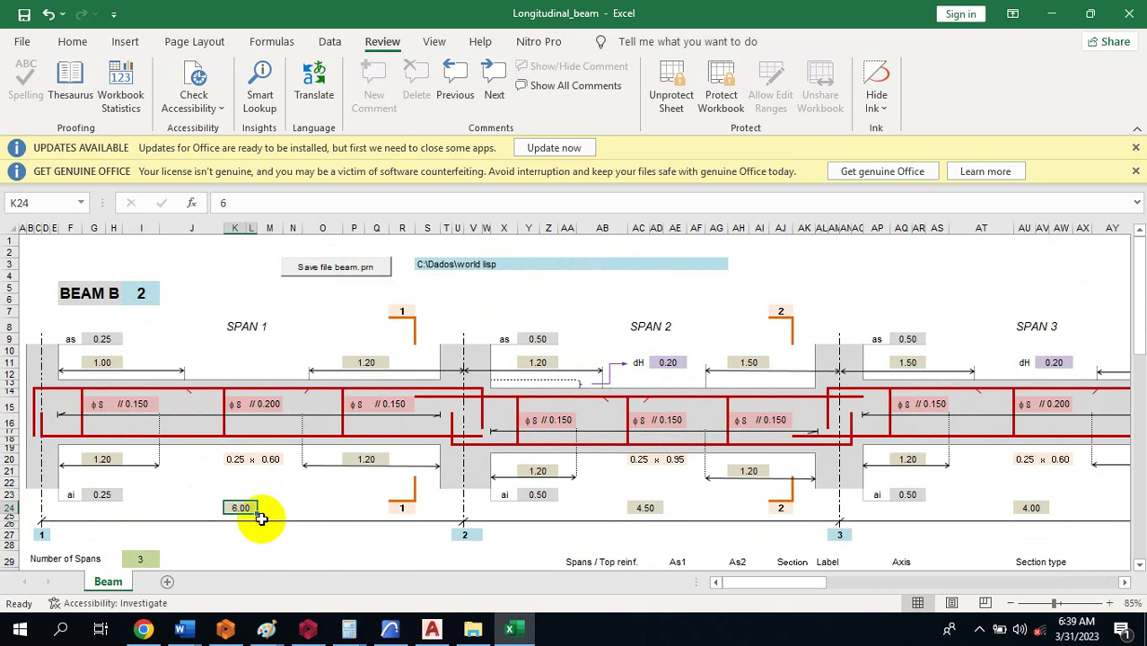
click(639, 508)
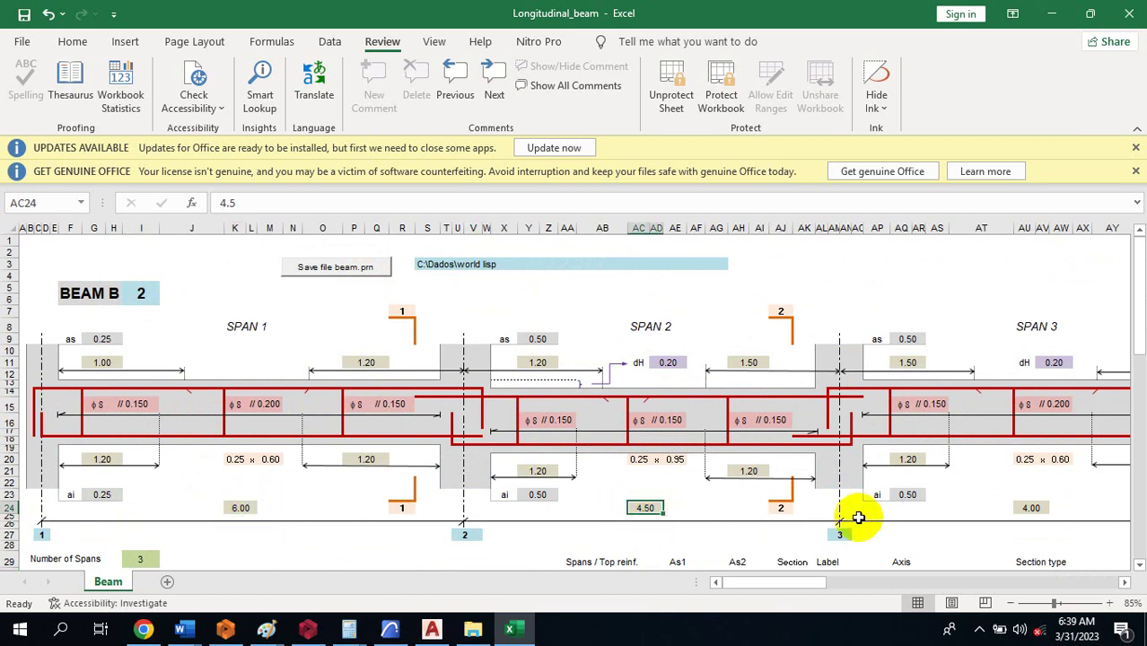
click(1032, 508)
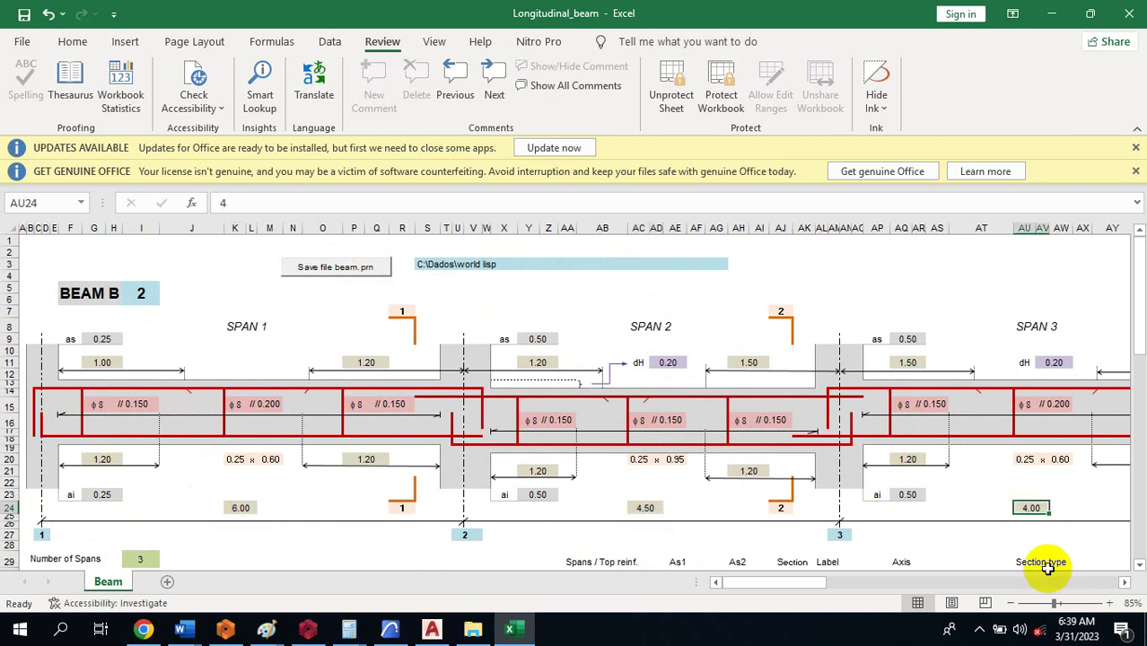
click(646, 507)
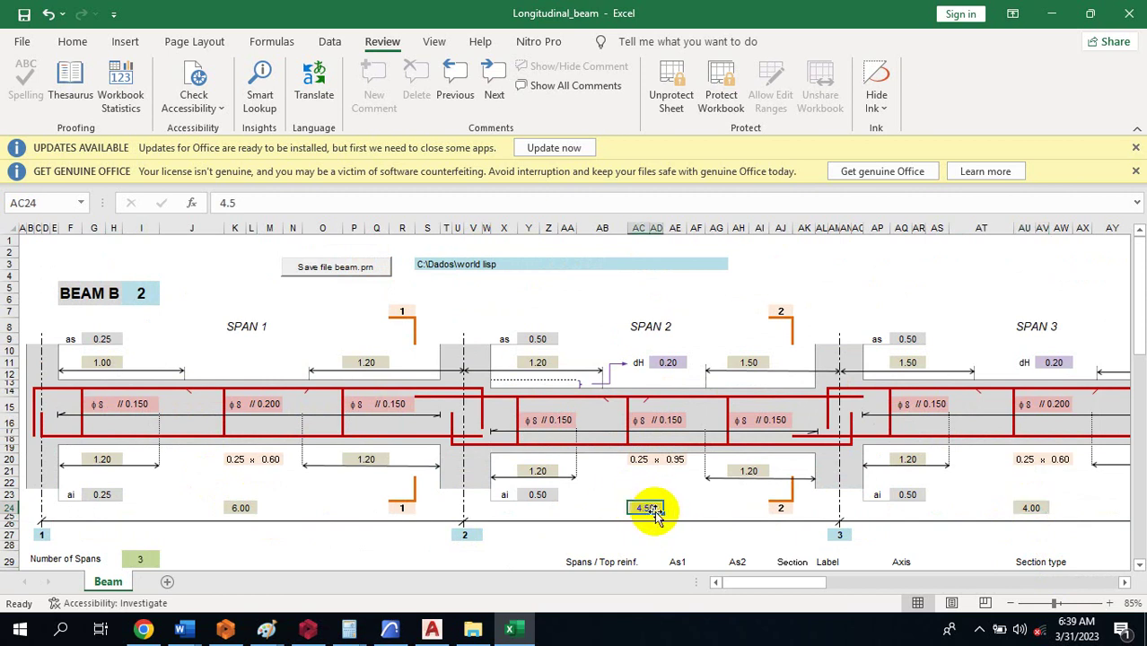
click(1032, 508)
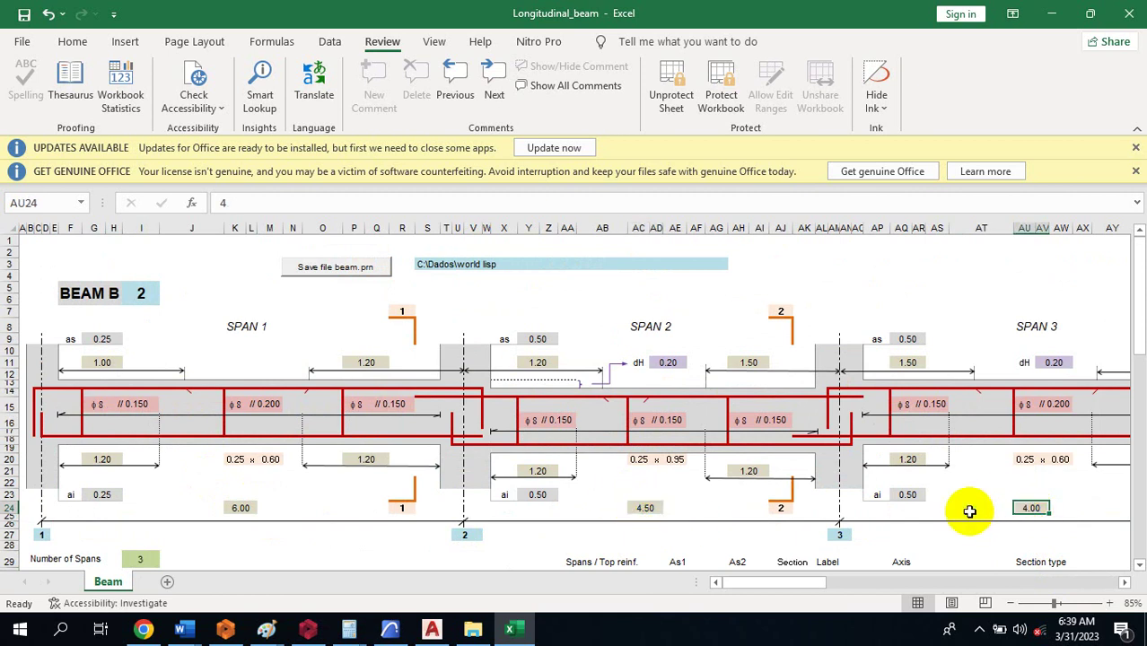
scroll(617, 396, down, 2)
scroll(617, 395, down, 2)
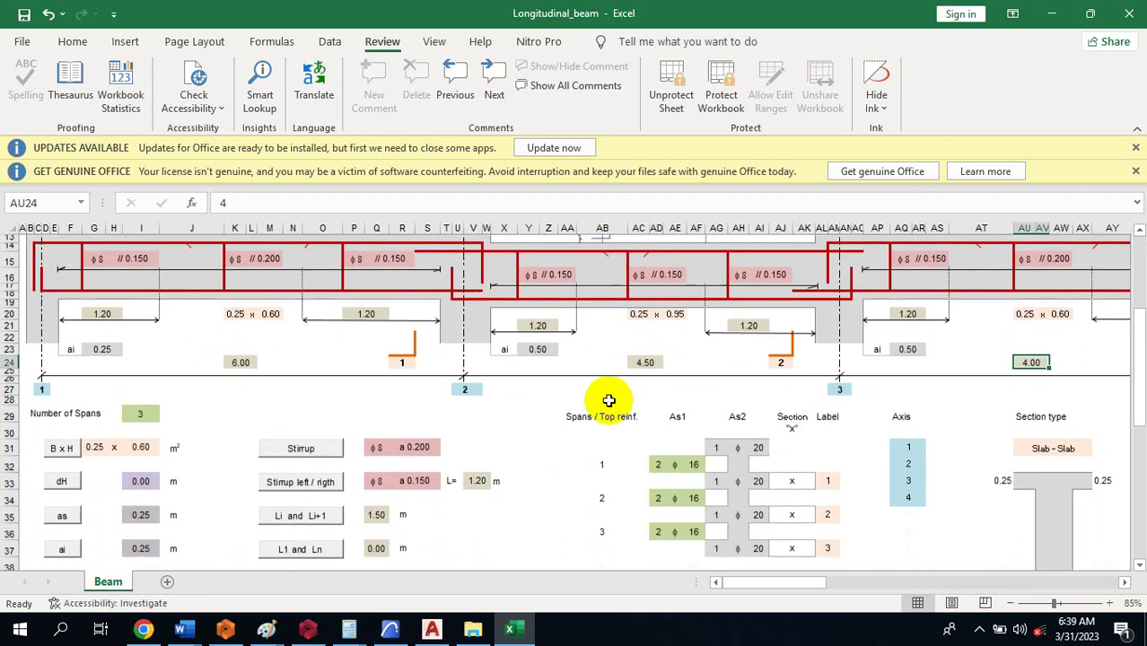
scroll(607, 397, down, 3)
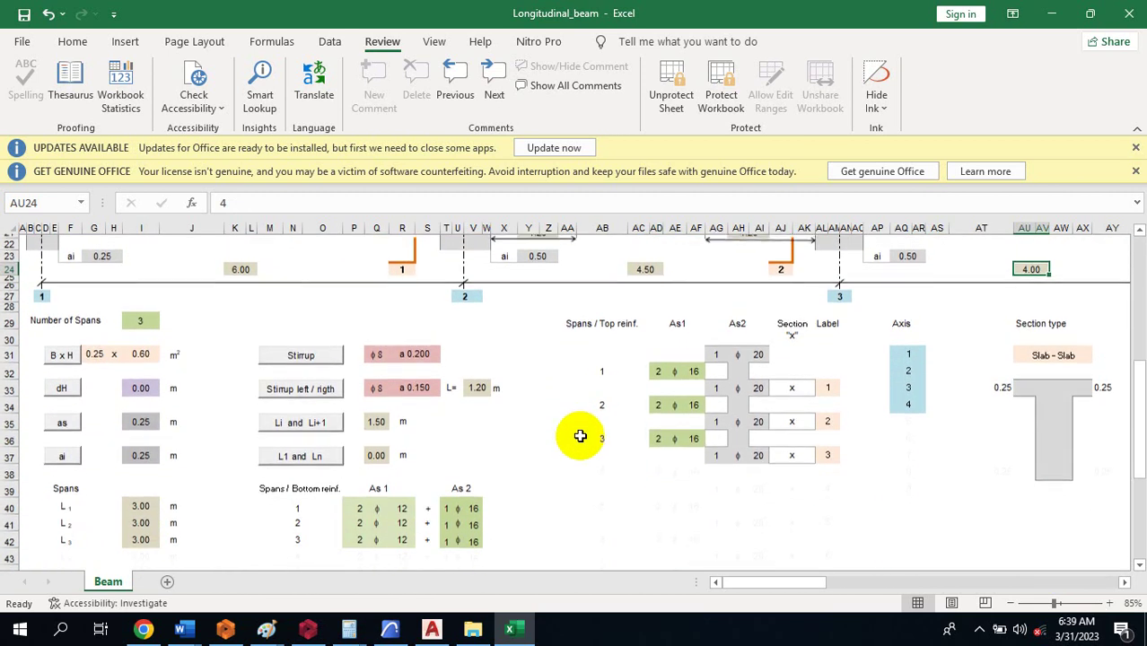
scroll(580, 434, up, 4)
scroll(579, 430, up, 3)
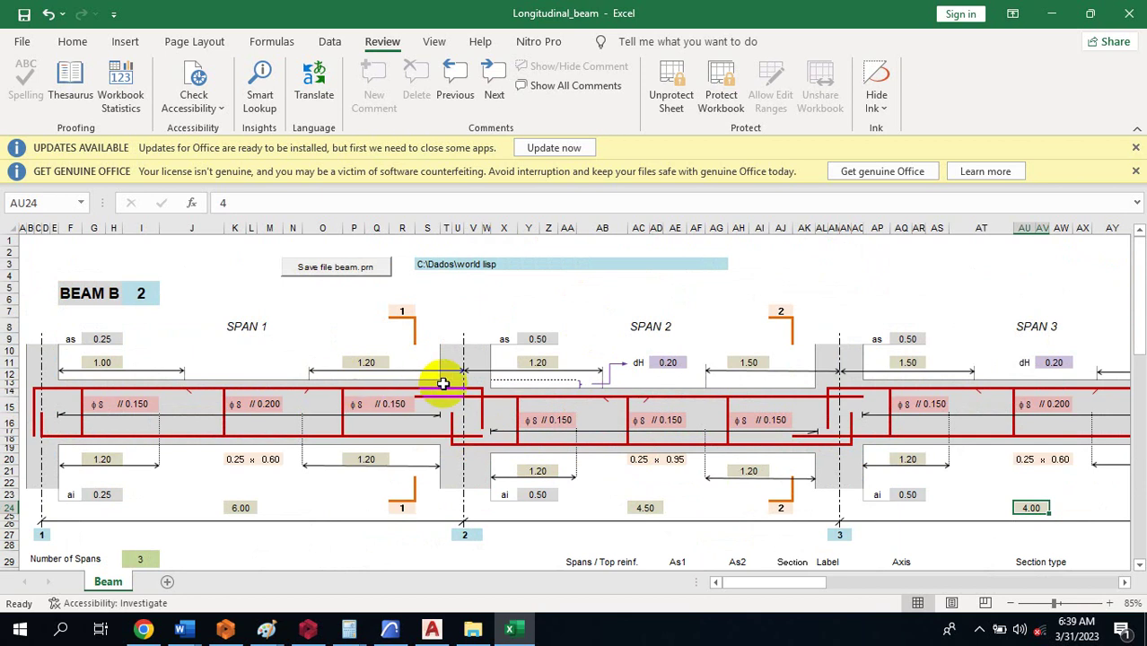
Set the Number of Spans to 1 on the Beam sheet.
scroll(217, 449, down, 1)
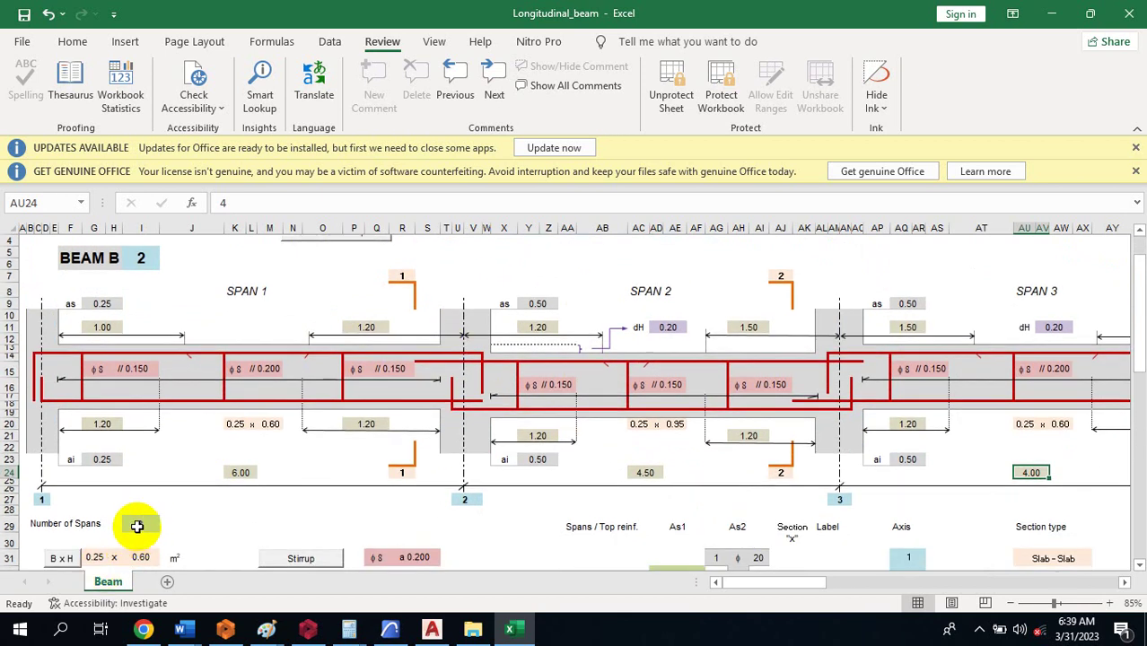
double_click(140, 522)
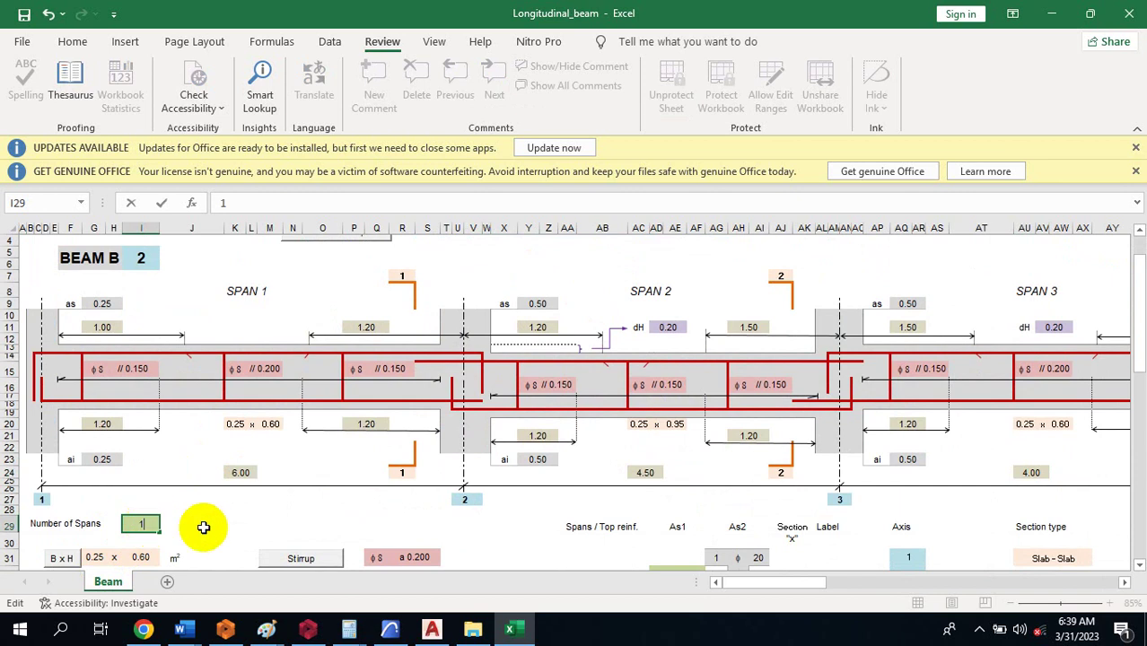
key(Return)
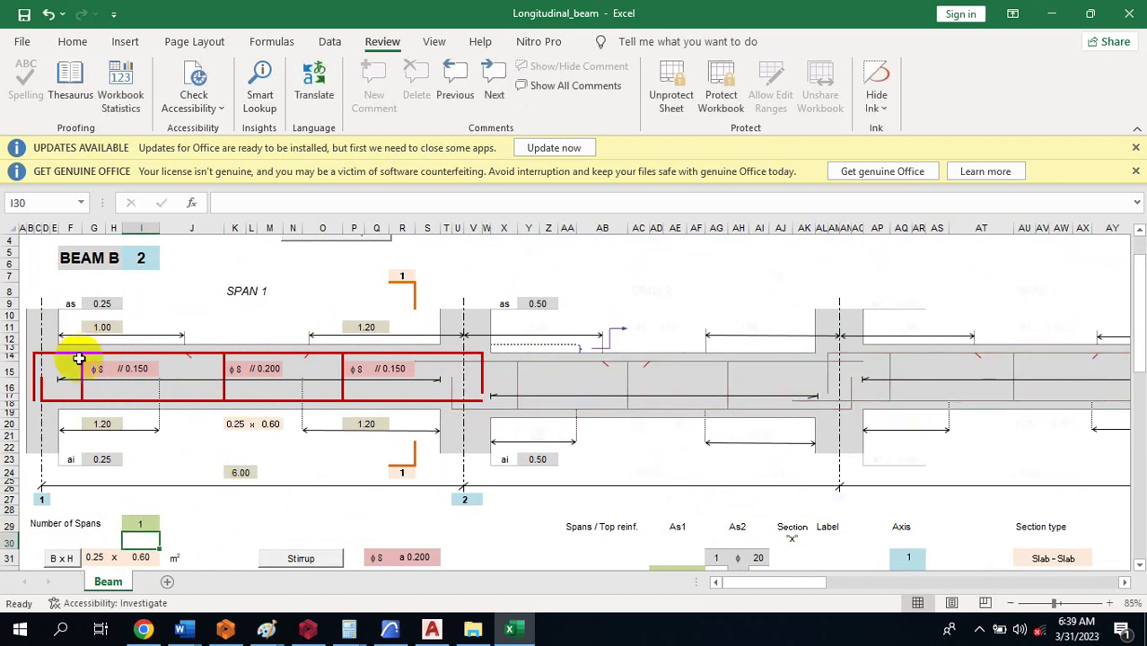
Set the beam number to 1 and save the beam data as beam.prn in C:\Dados\world lisp.
scroll(148, 351, up, 1)
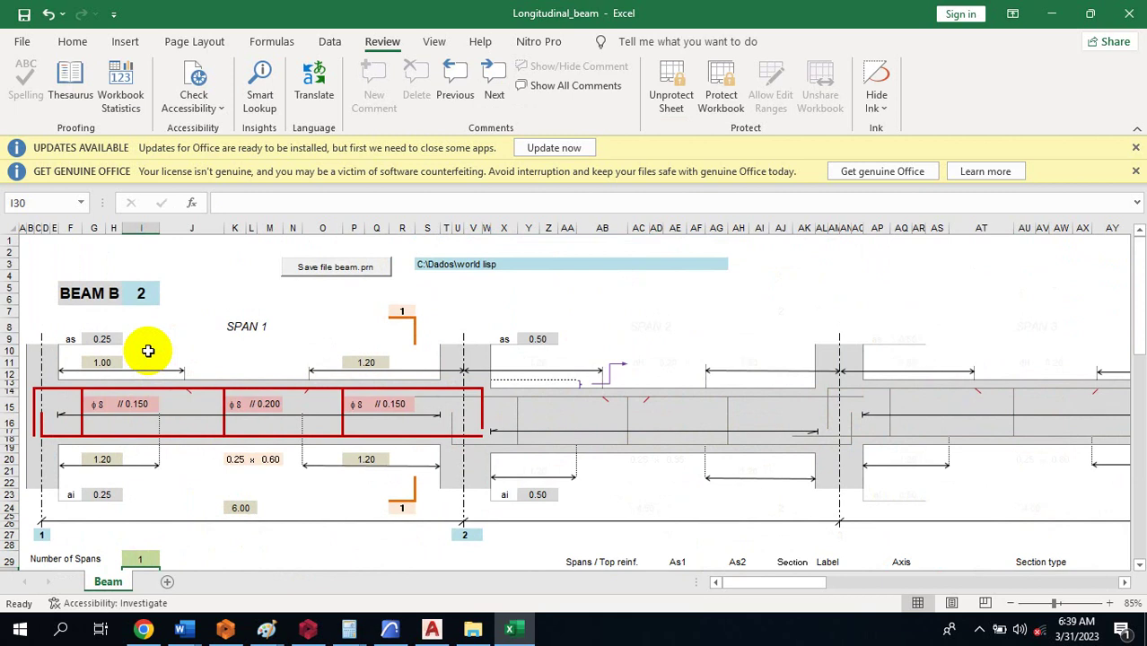
click(147, 297)
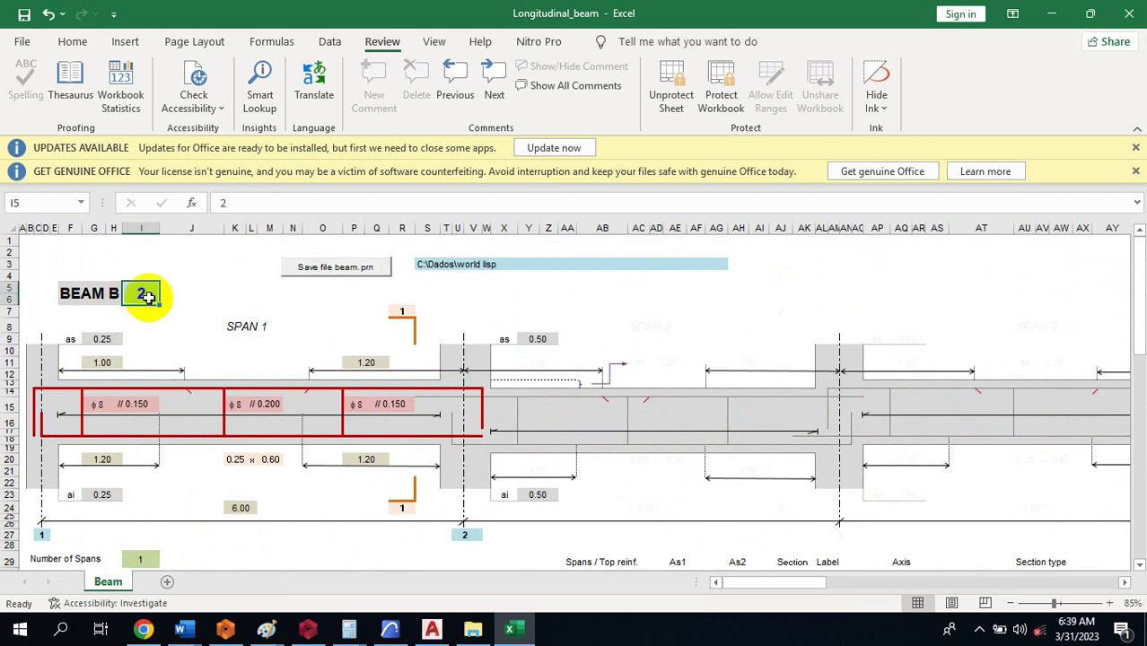
double_click(145, 296)
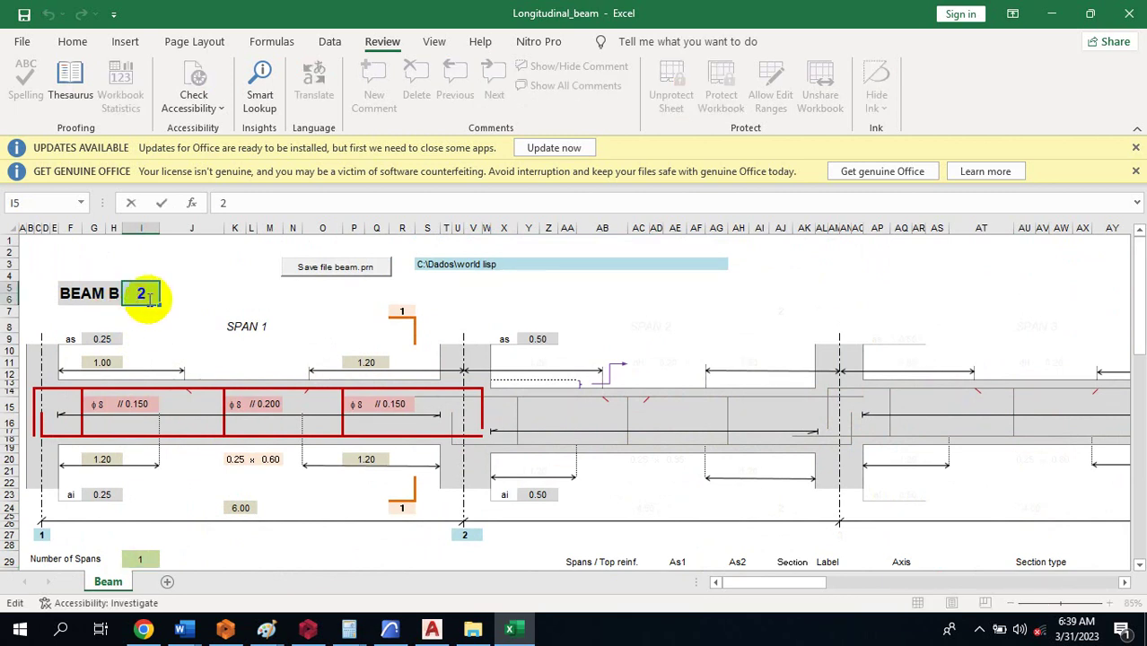
text(1)
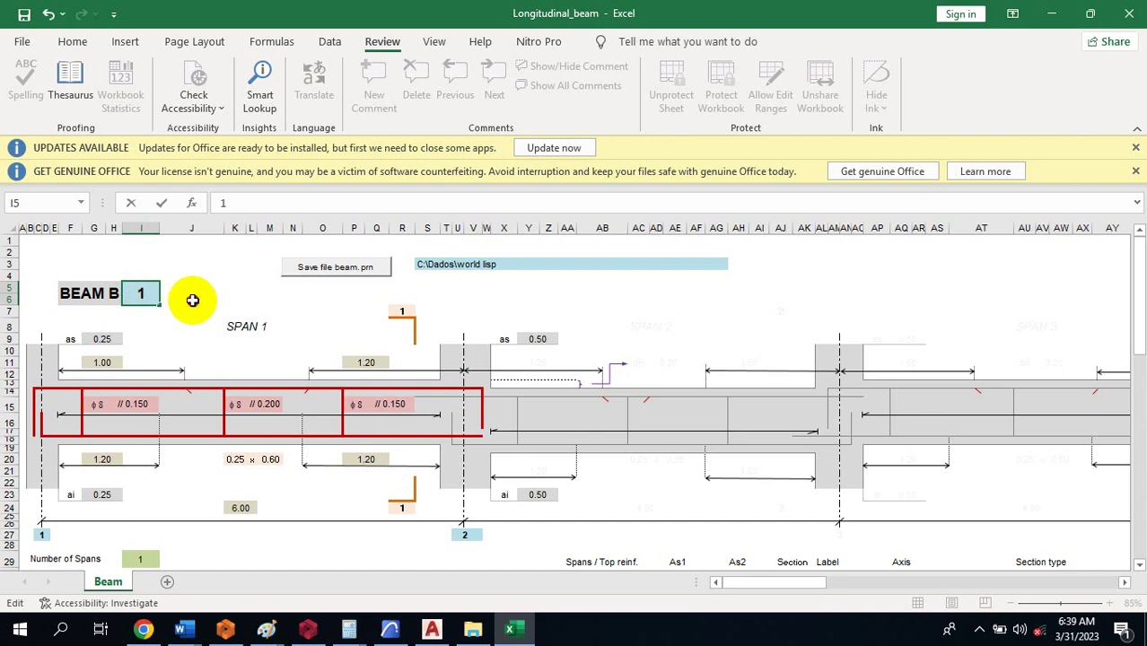
click(192, 300)
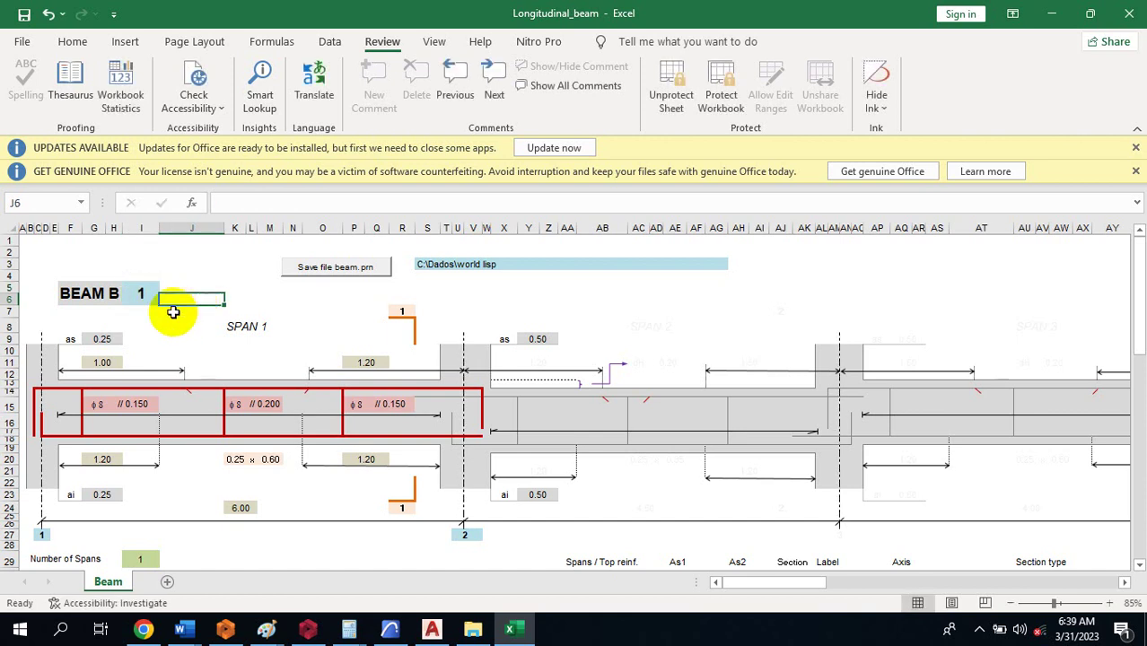
click(333, 270)
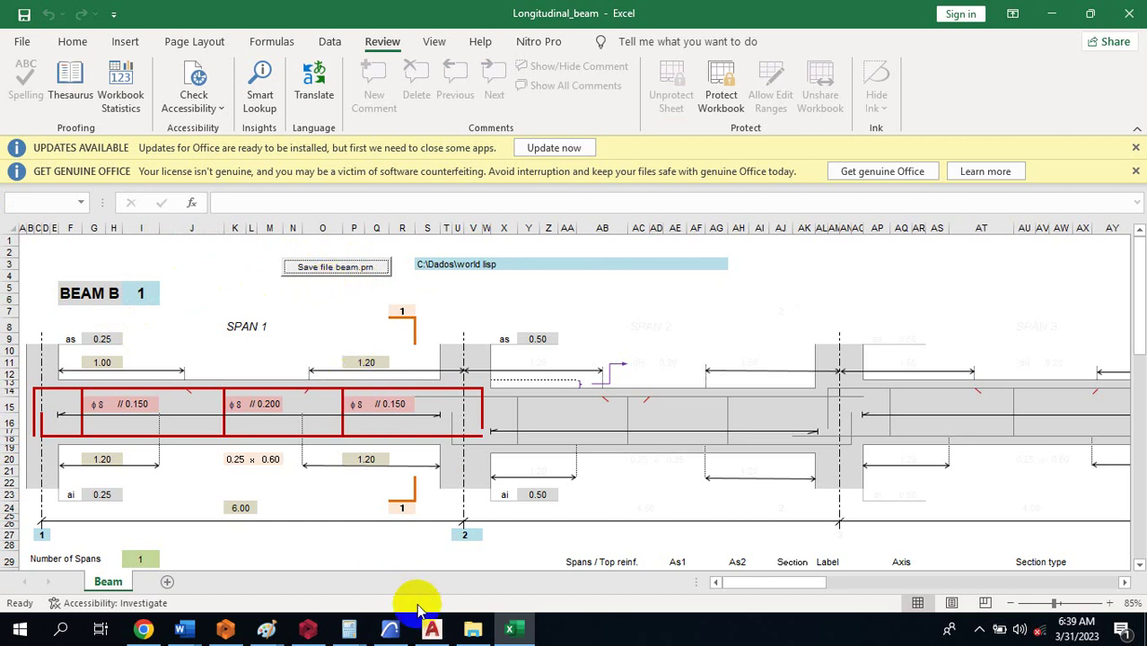
Switch to AutoCAD and insert the beam drawing in model space with the Longitudinal section tool.
click(432, 631)
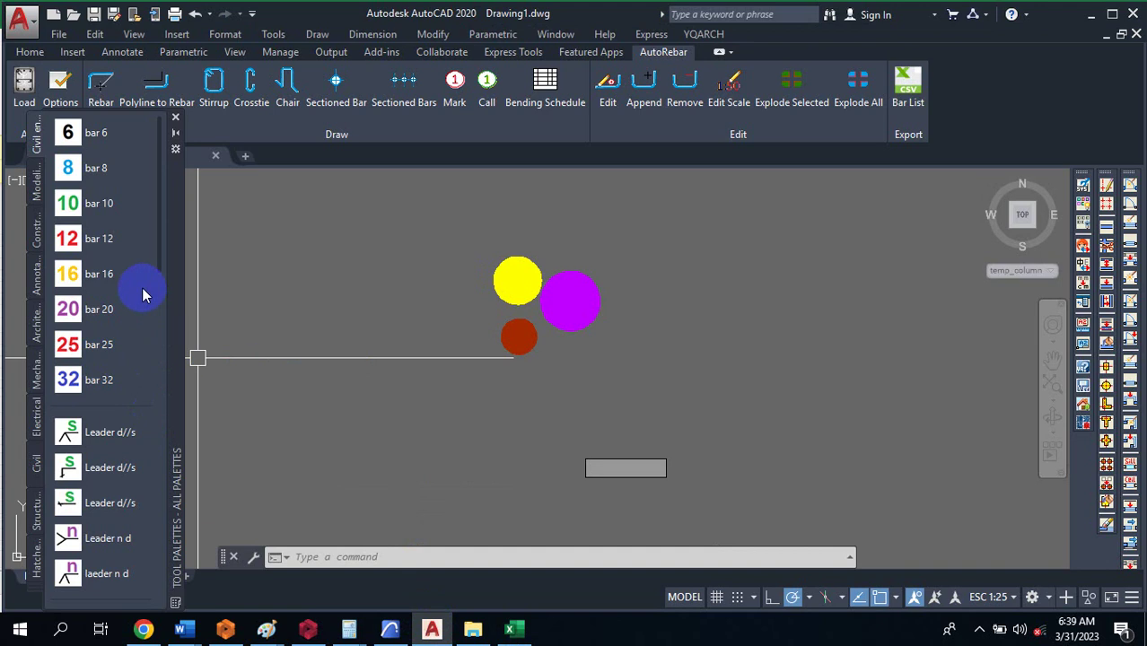
scroll(110, 227, down, 3)
scroll(110, 227, down, 3)
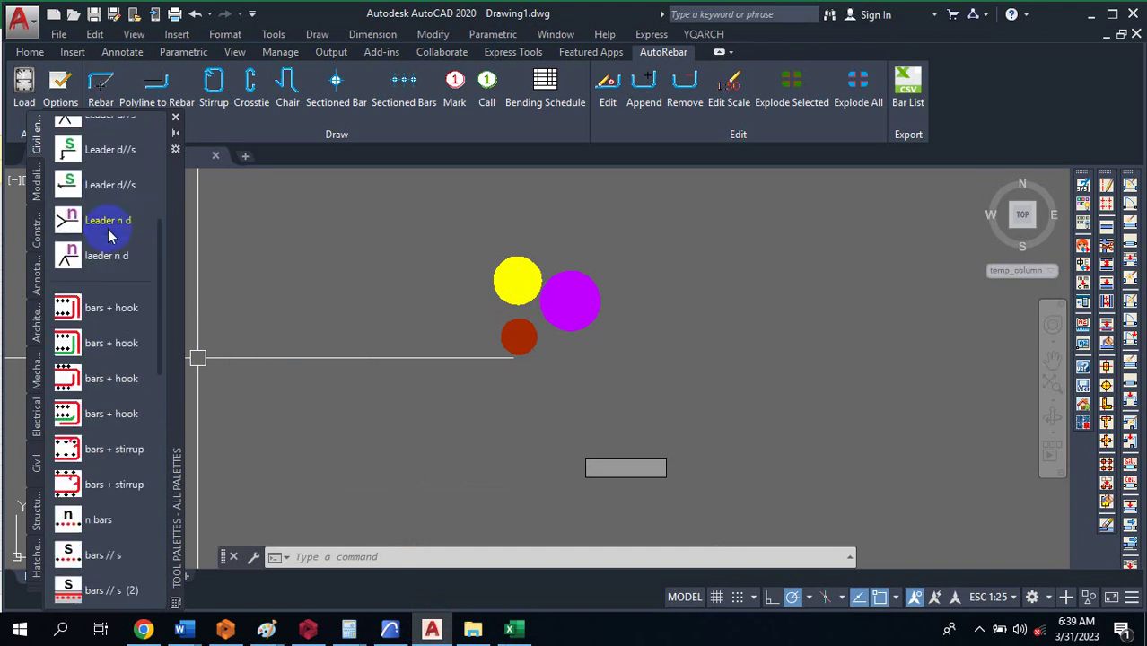
scroll(121, 377, down, 5)
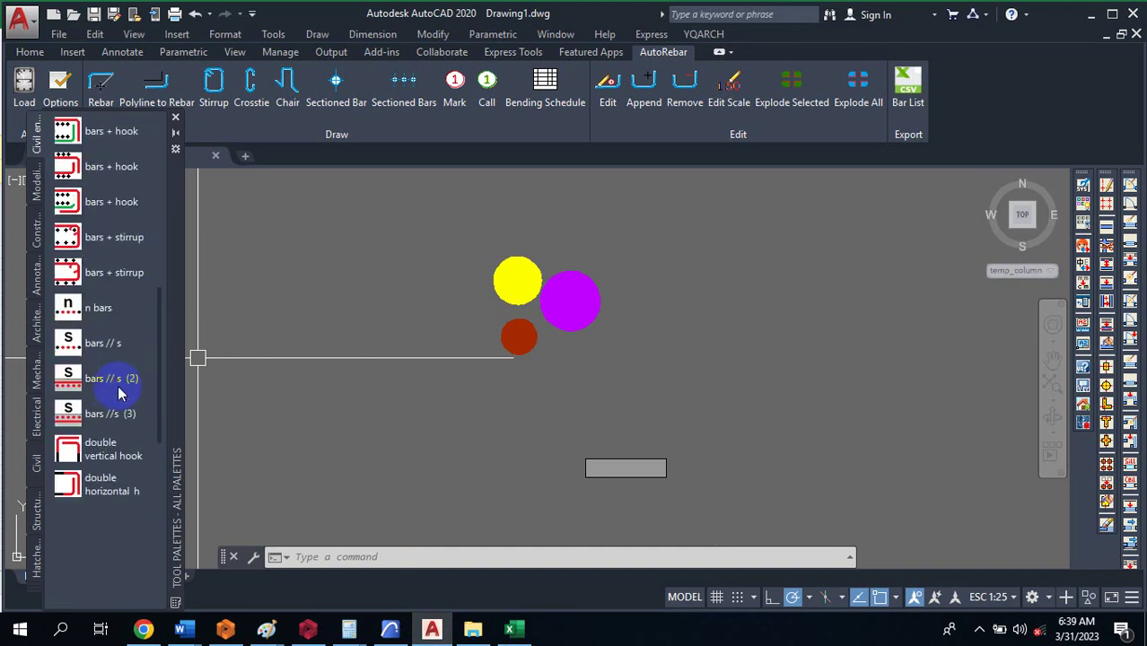
scroll(121, 395, down, 6)
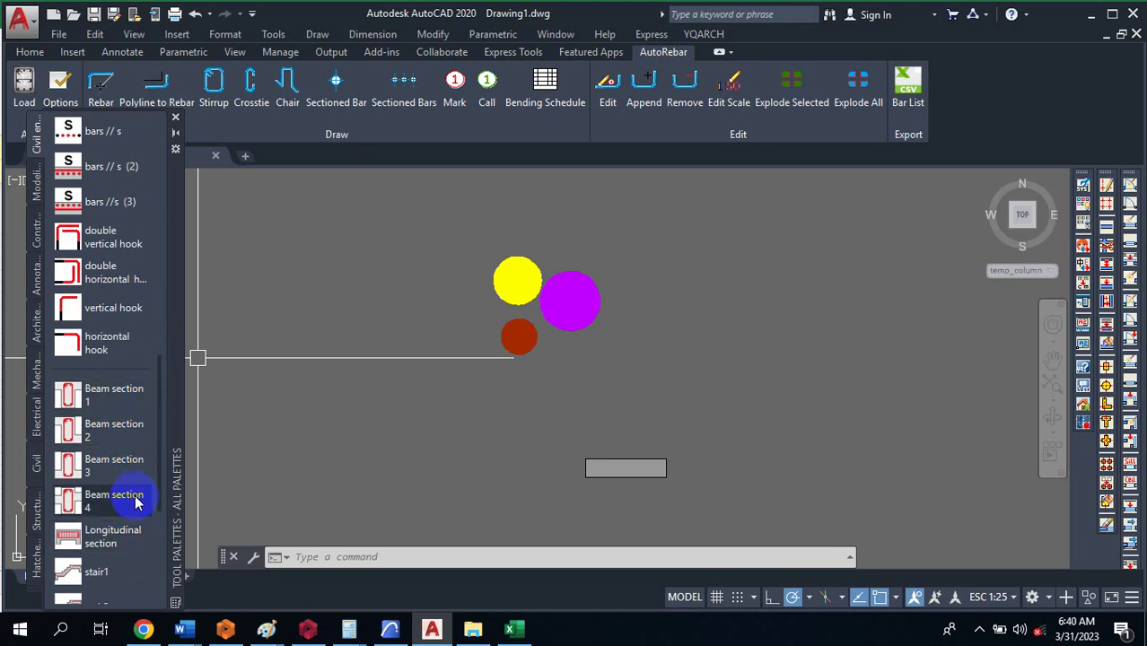
scroll(138, 500, down, 3)
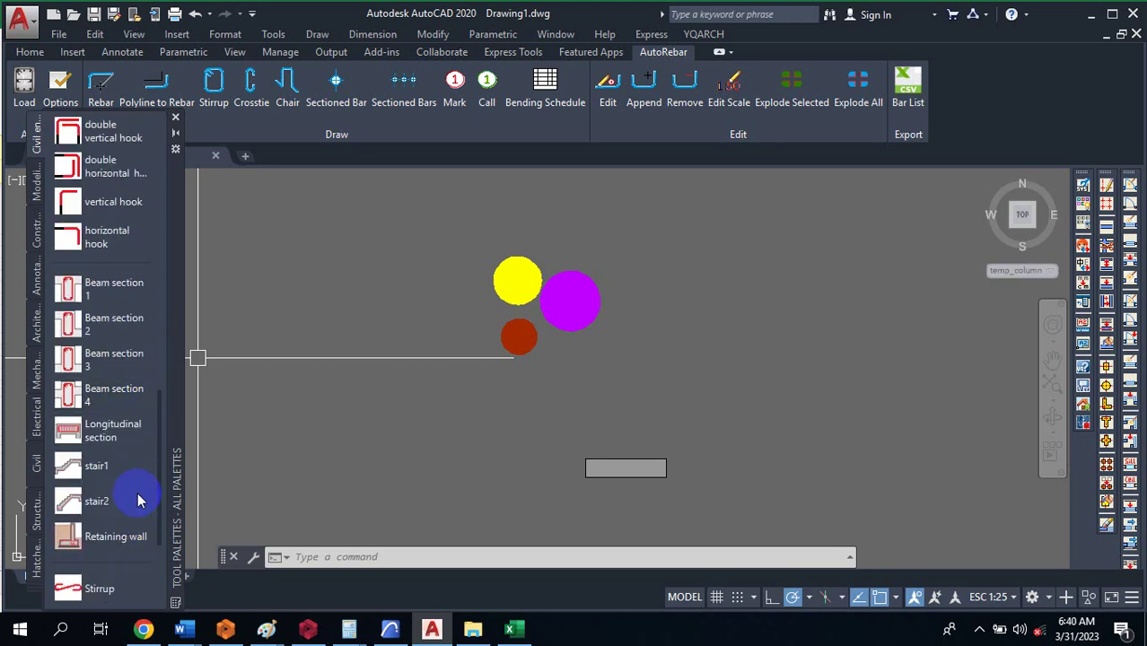
click(92, 434)
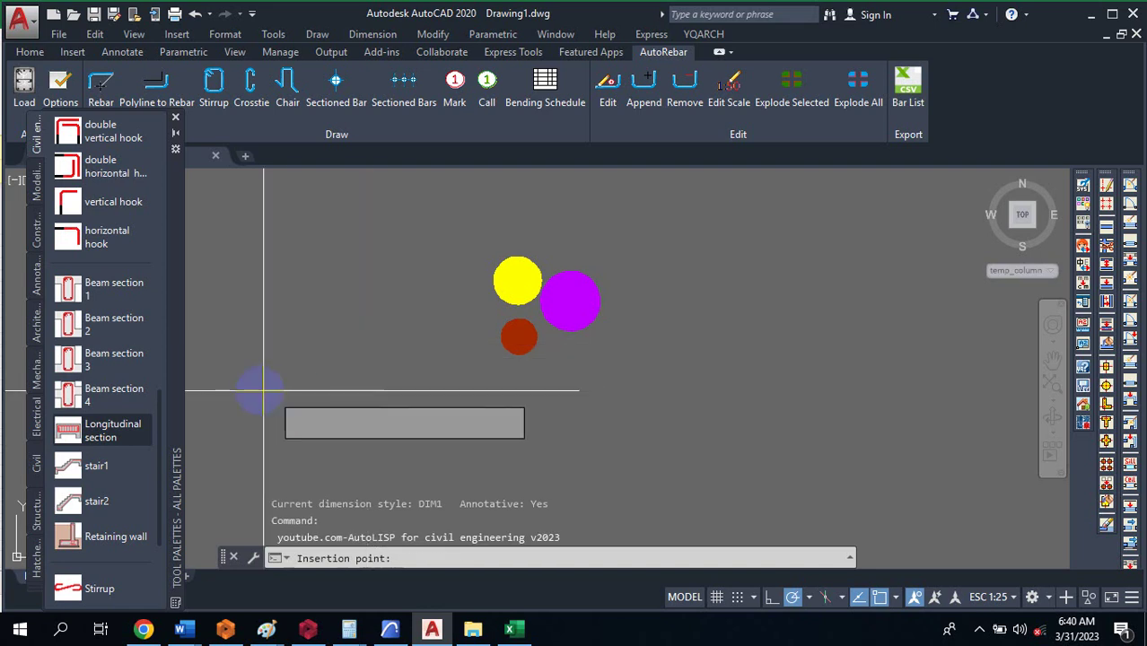
scroll(256, 386, down, 4)
click(555, 367)
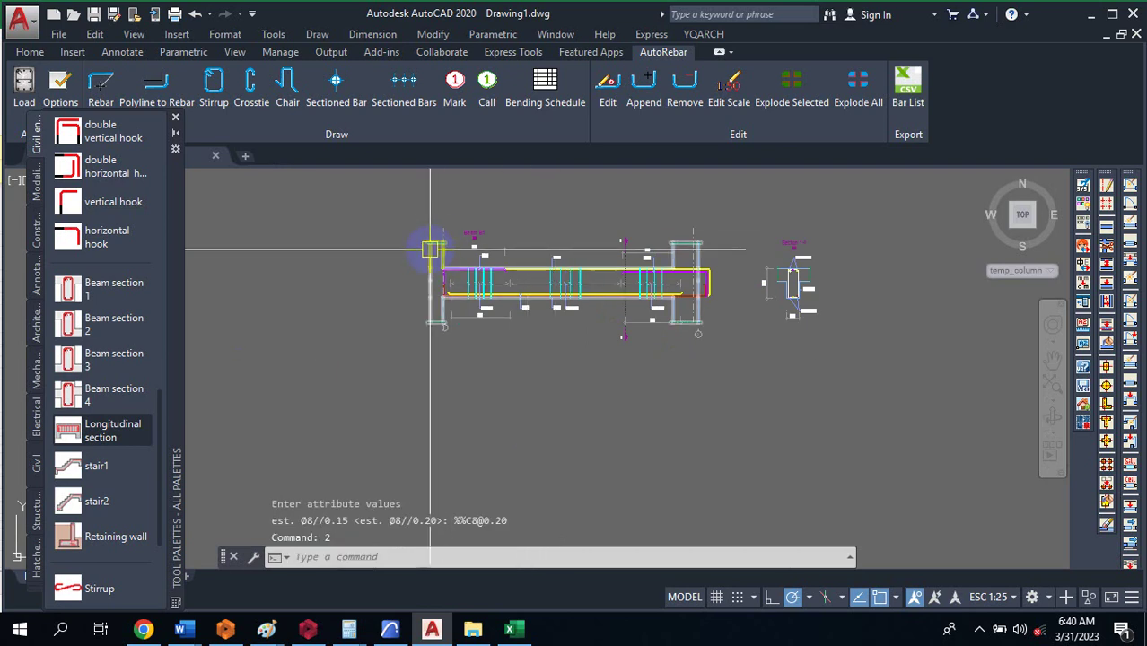
Inspect the inserted longitudinal beam section and the cross-section beside it.
mouse_move(430, 249)
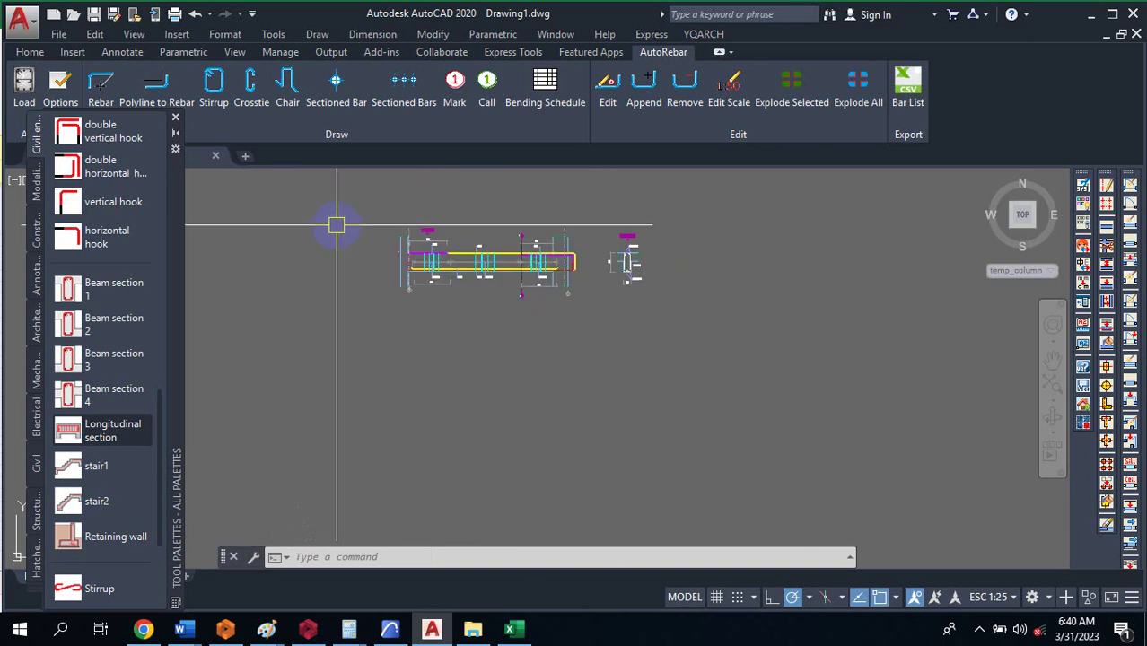
scroll(366, 243, up, 10)
scroll(407, 238, down, 12)
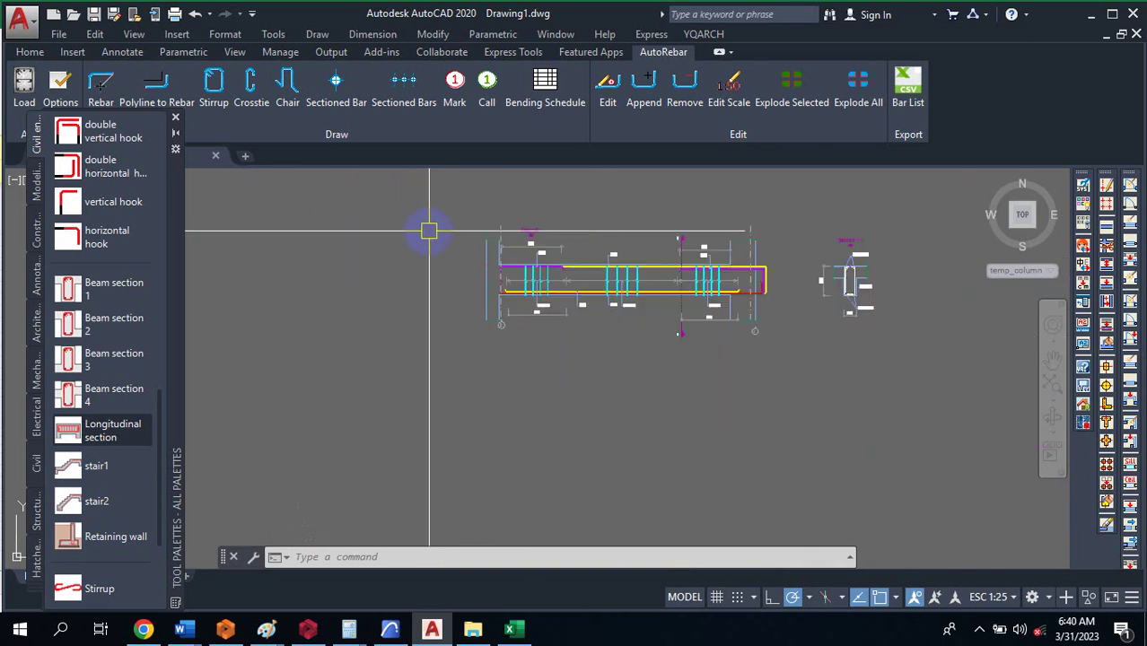
scroll(458, 226, up, 4)
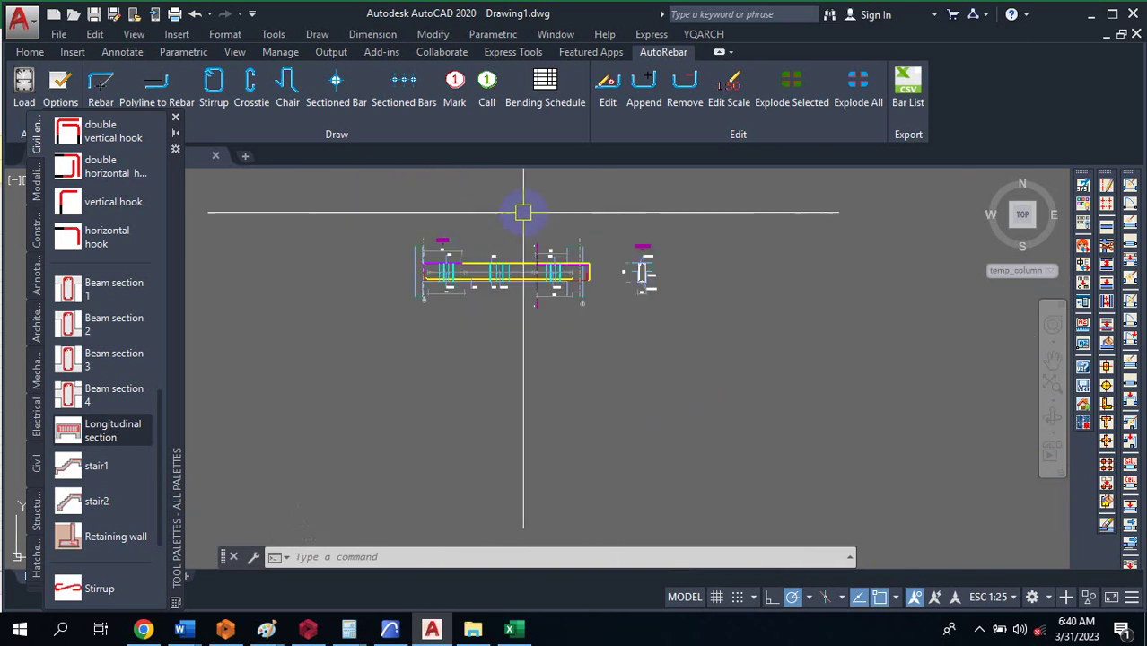
scroll(550, 210, down, 4)
scroll(501, 283, up, 2)
scroll(505, 256, up, 3)
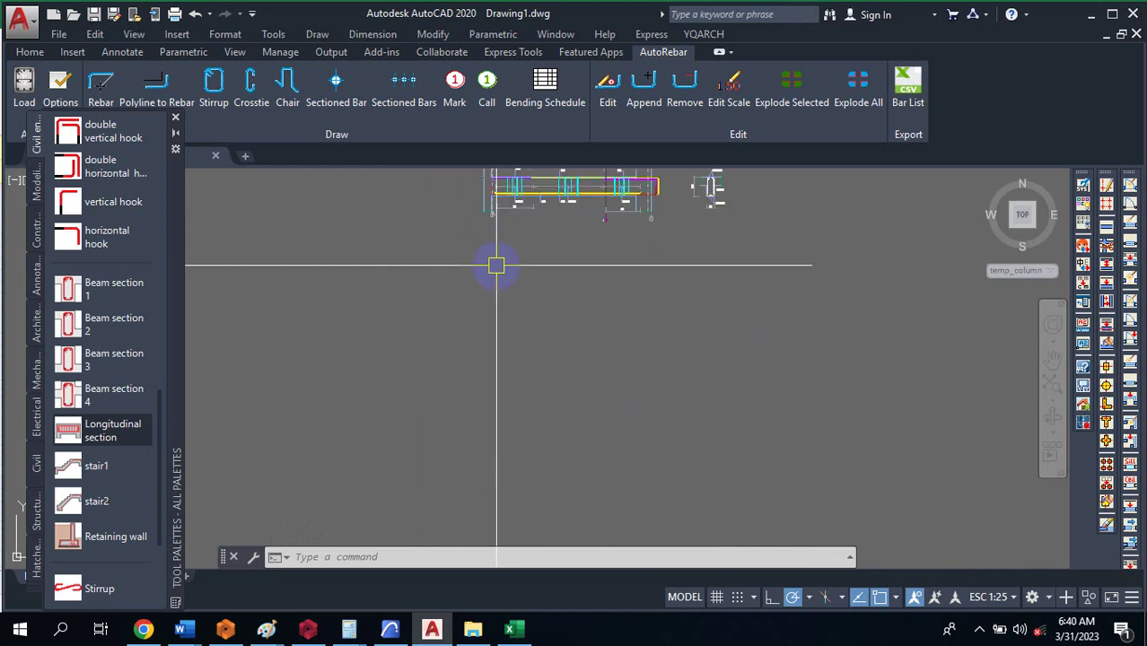
Examine the beam's stirrups and bar labels up close, and look through the reinforcement tools on the palette.
scroll(502, 324, up, 3)
scroll(540, 278, down, 5)
scroll(541, 280, up, 5)
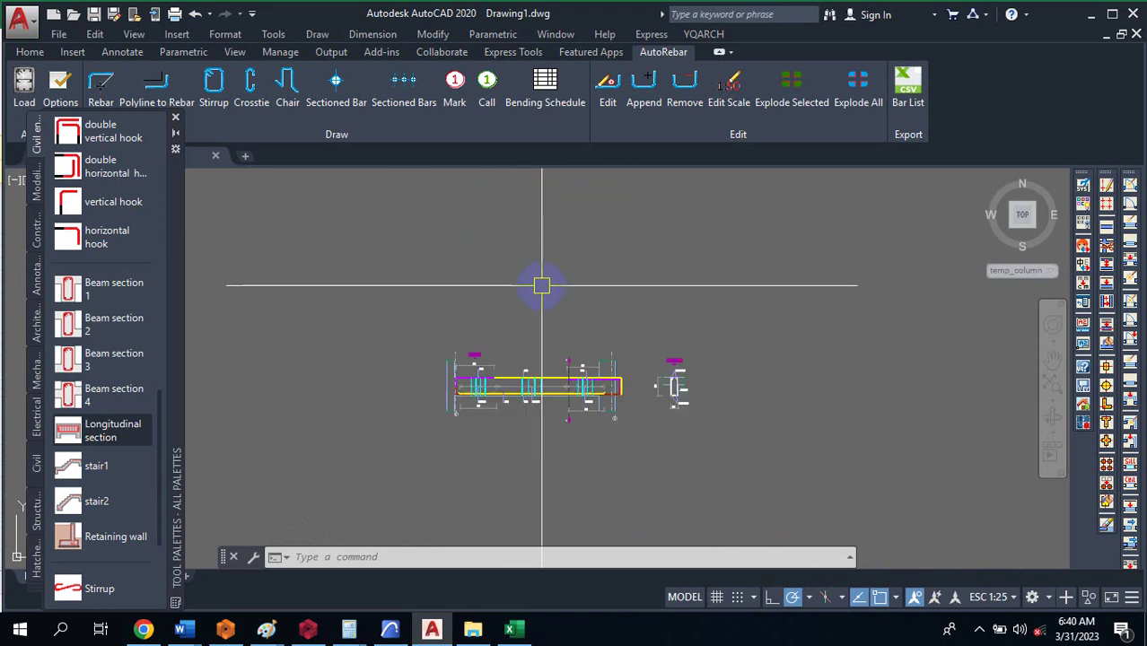
scroll(588, 306, down, 3)
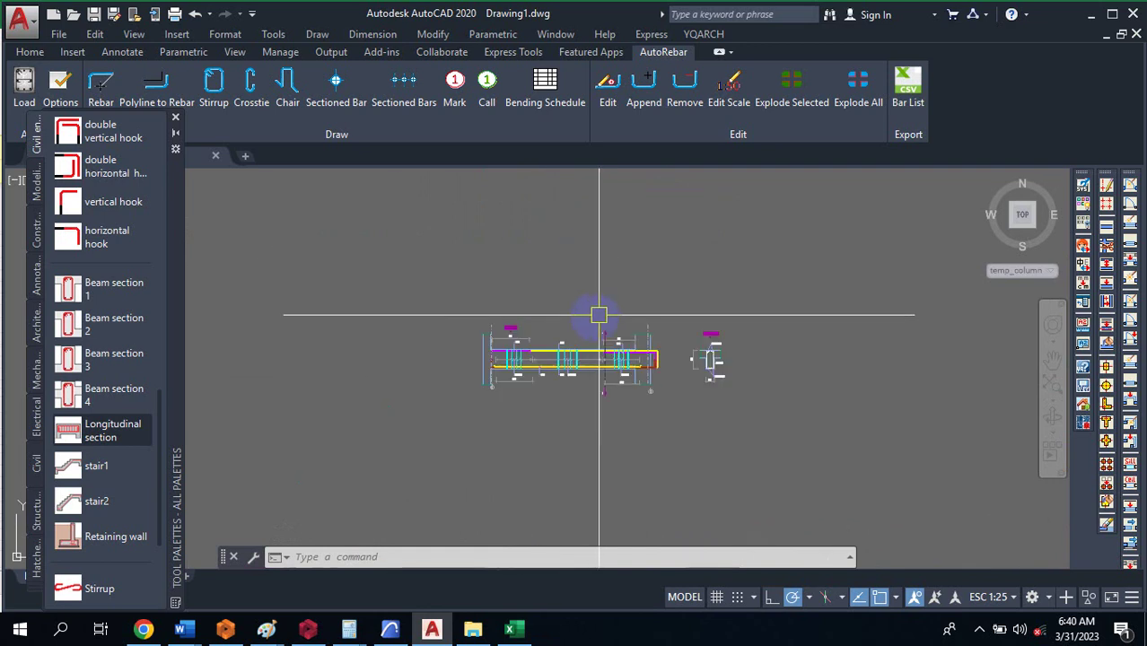
scroll(539, 350, up, 3)
scroll(640, 312, up, 3)
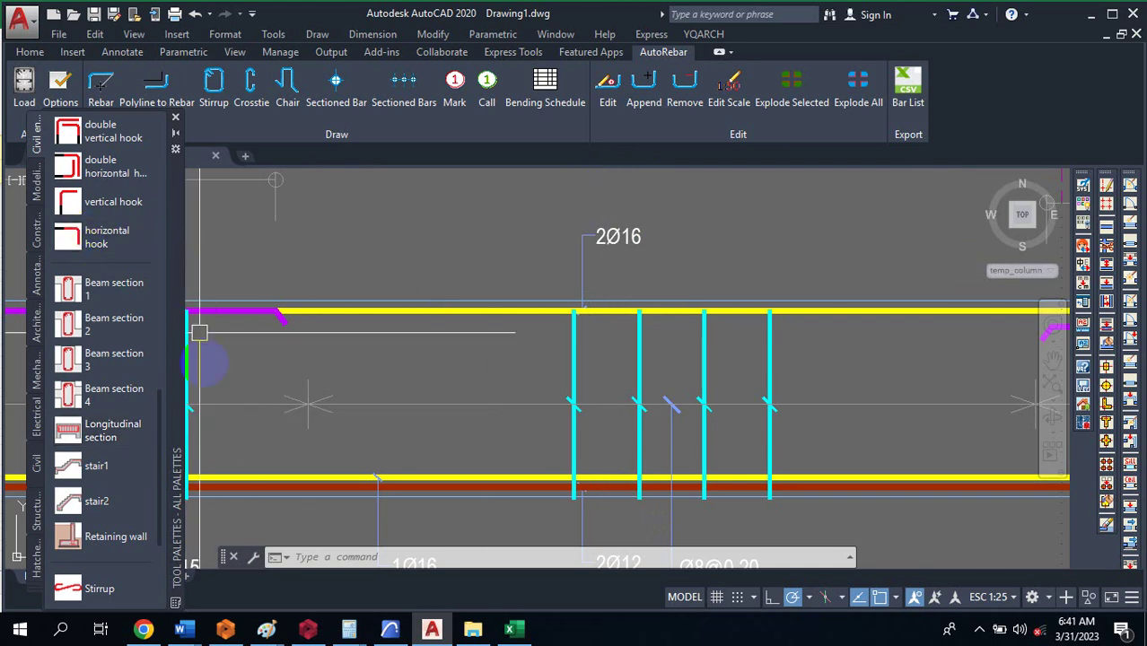
scroll(118, 370, down, 3)
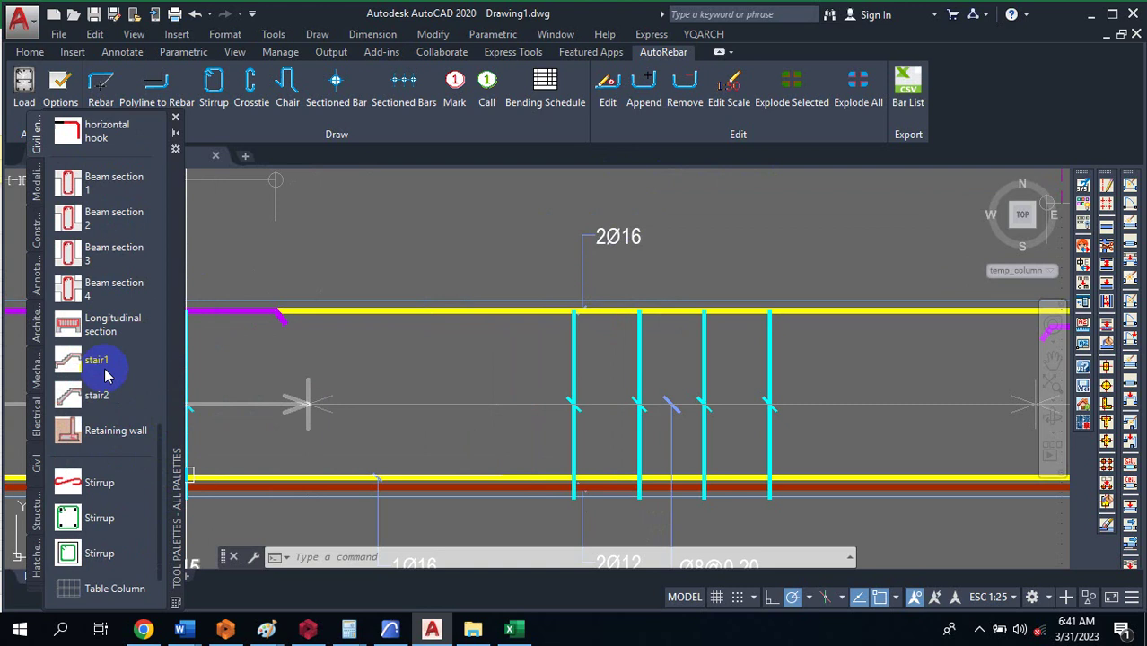
scroll(107, 381, down, 2)
scroll(110, 387, up, 15)
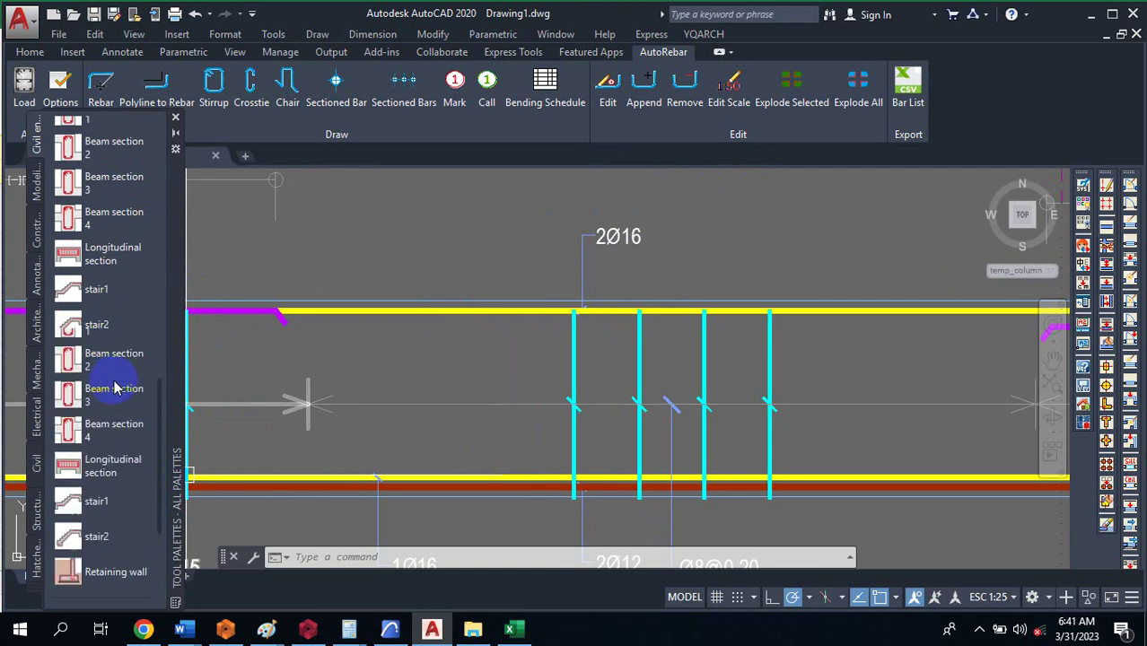
scroll(122, 303, up, 5)
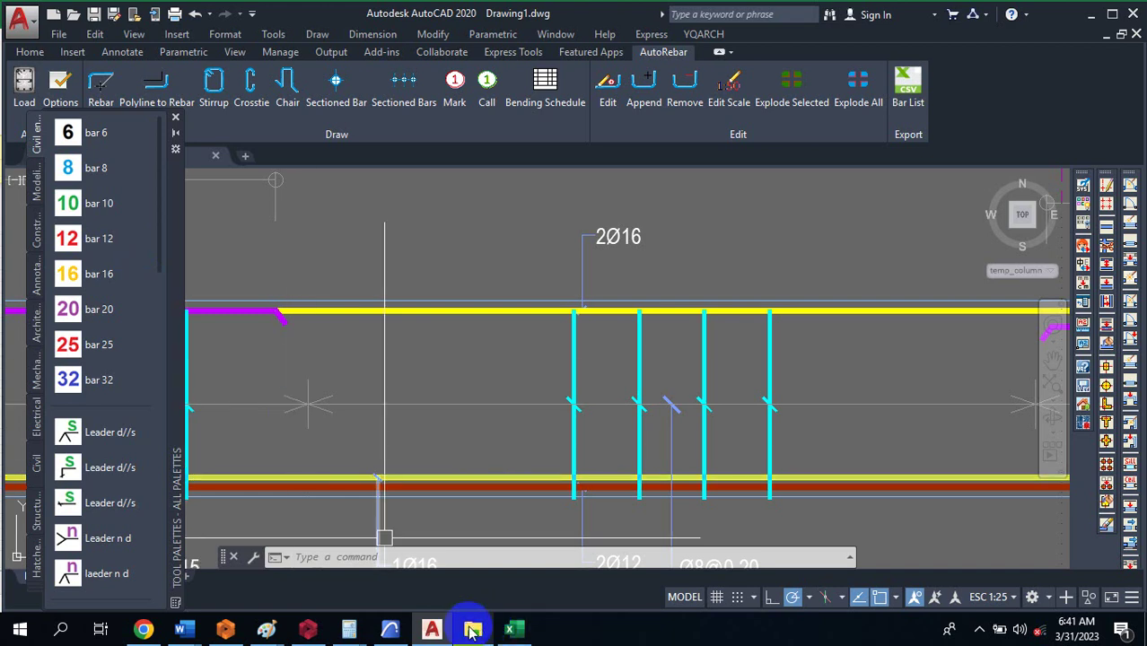
Open the RC_Retaining_Wall workbook from the world lisp folder and review its wall and footing data.
mouse_move(473, 631)
click(474, 567)
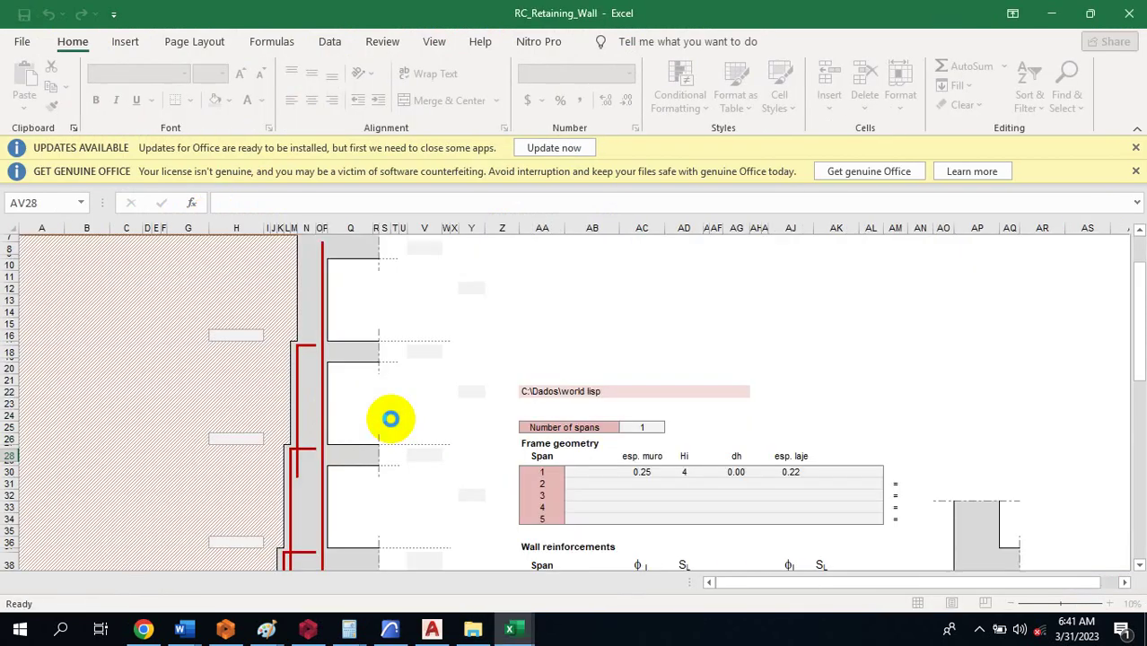
scroll(371, 299, up, 2)
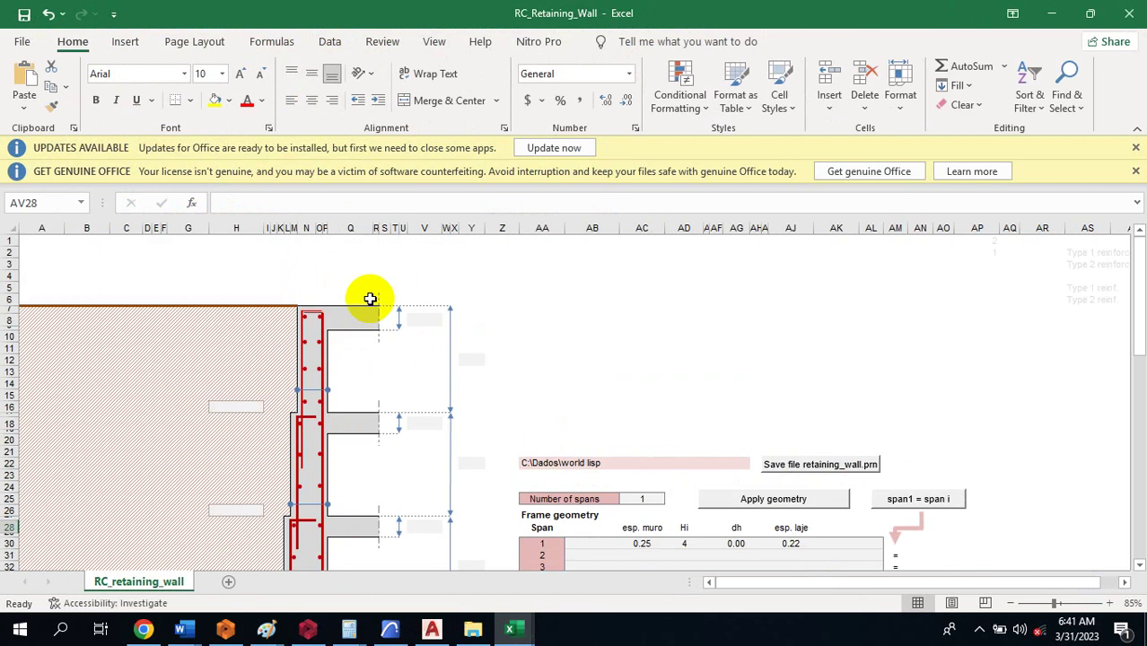
scroll(386, 314, down, 4)
scroll(394, 322, down, 11)
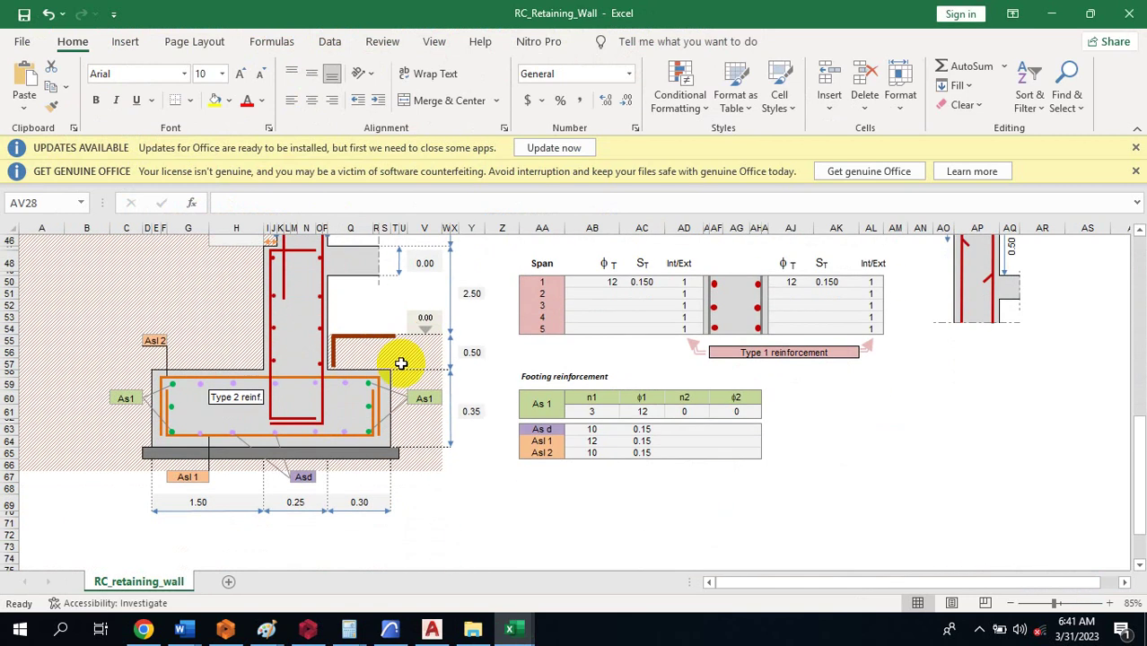
scroll(429, 386, up, 15)
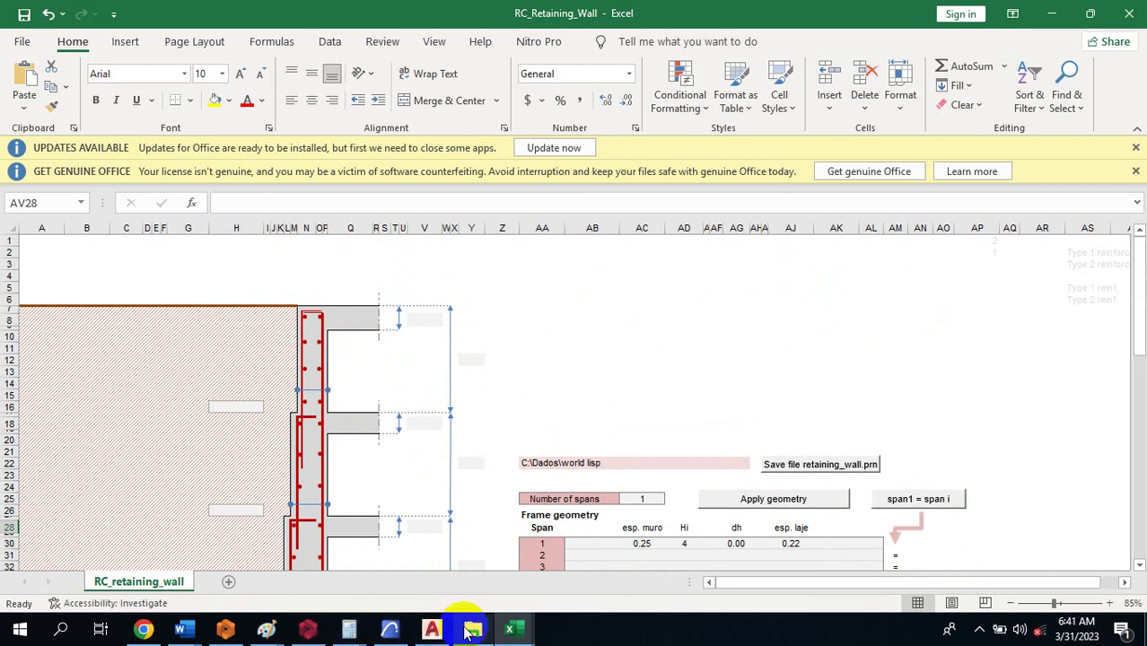
Switch to AutoCAD and insert the retaining wall section in empty model space beyond the beam with the Retaining wall tool.
click(431, 629)
scroll(476, 264, down, 5)
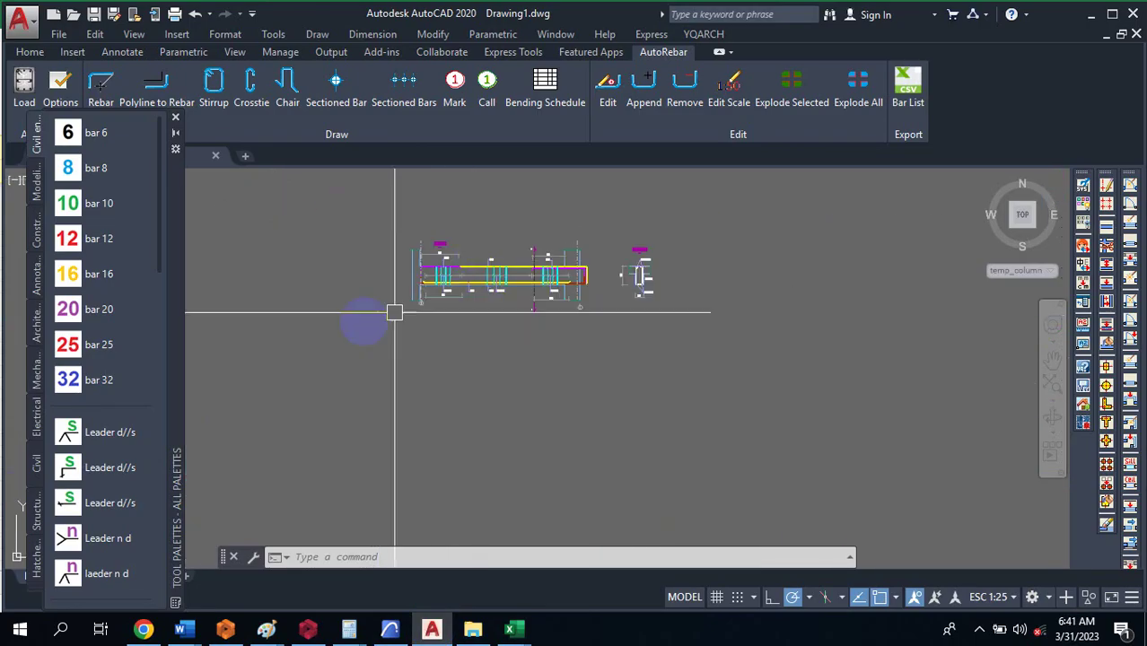
drag(163, 198, 162, 483)
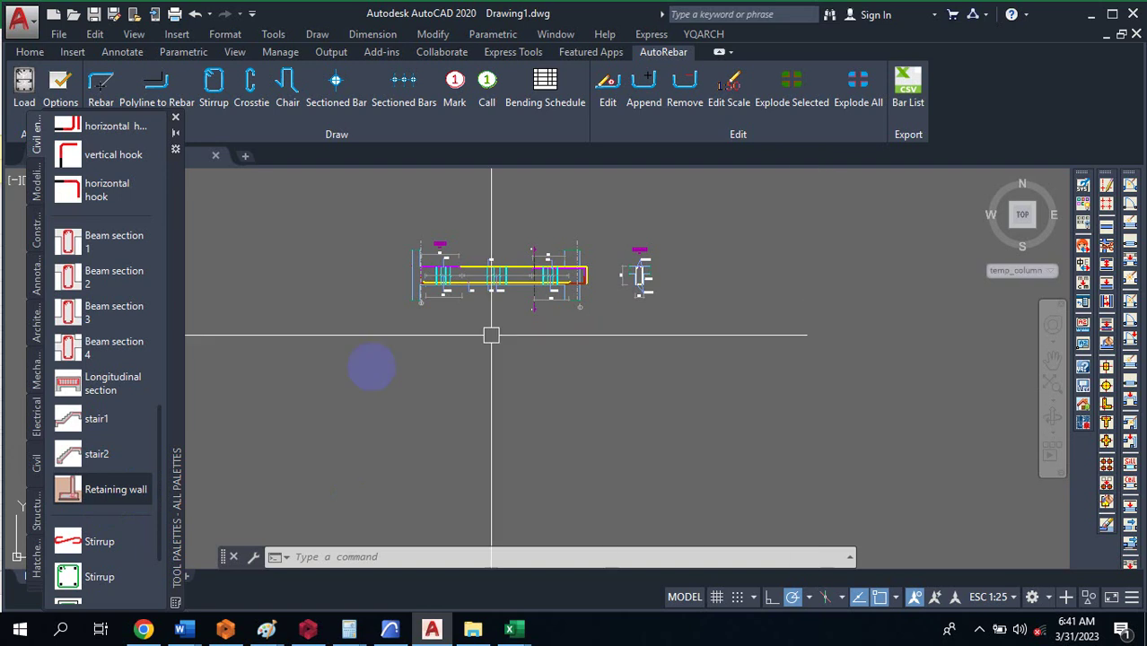
click(115, 486)
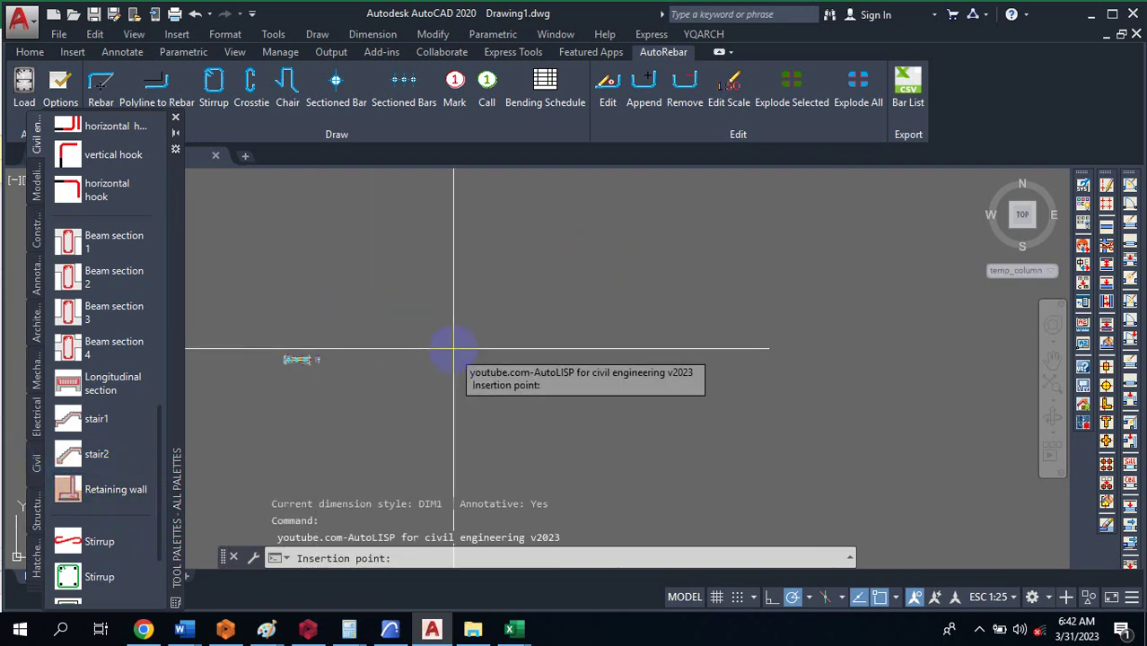
click(359, 321)
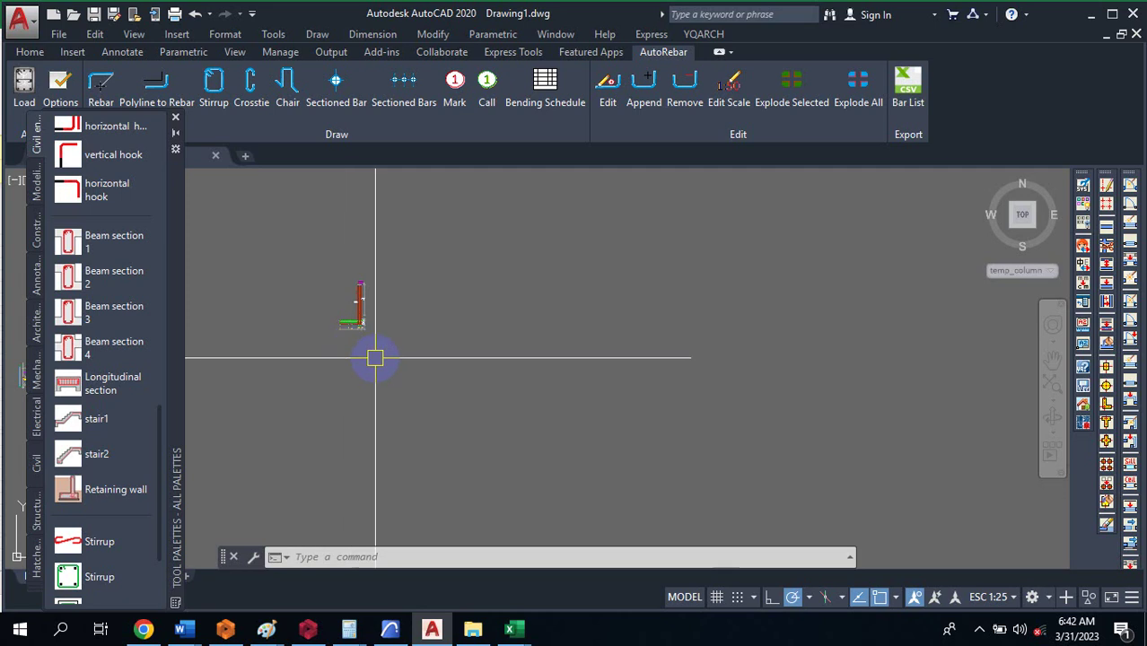
Examine the inserted retaining wall section, including the footing bars, wall bars, labels and dimensions.
scroll(317, 320, up, 5)
scroll(374, 303, down, 4)
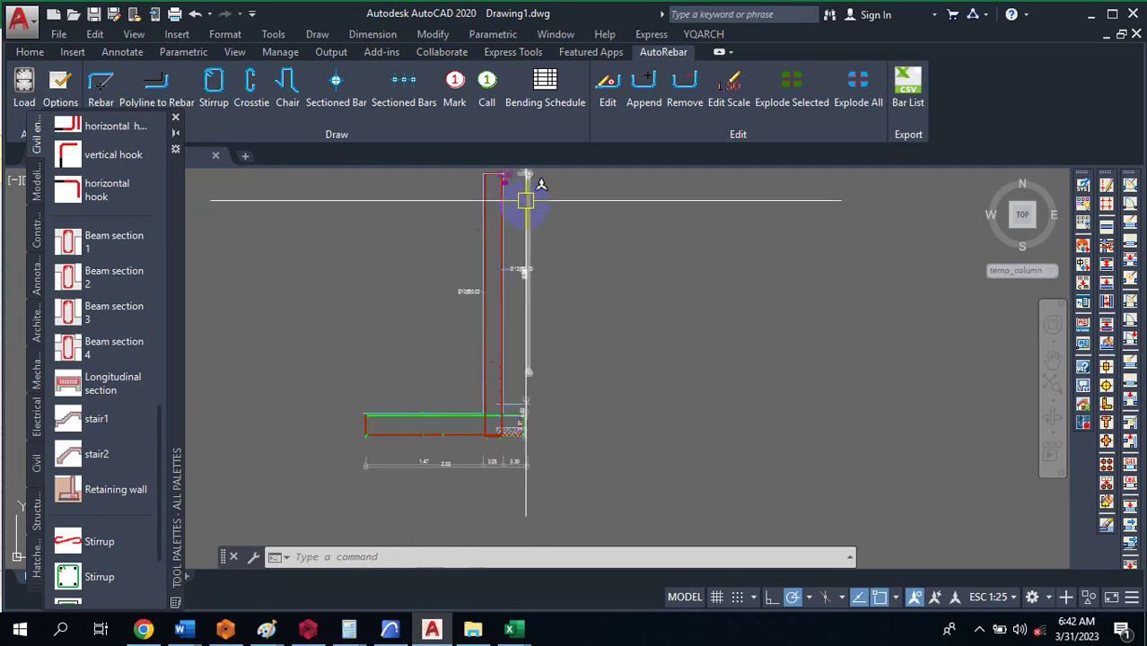
scroll(404, 423, up, 4)
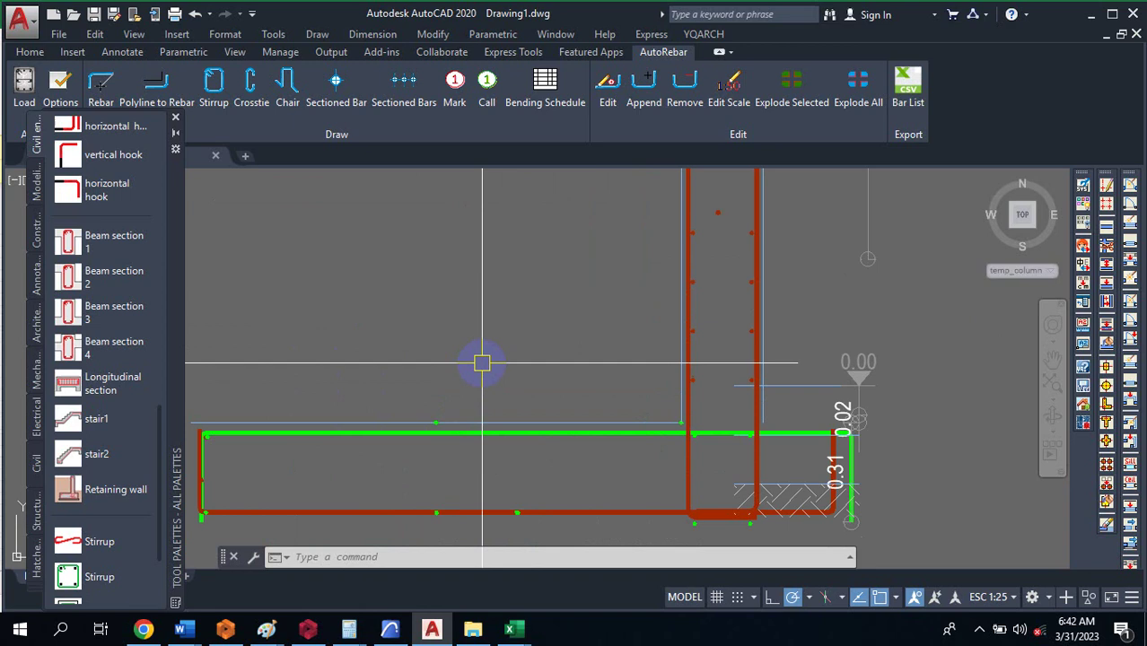
scroll(528, 256, down, 4)
scroll(597, 275, up, 5)
scroll(646, 301, down, 4)
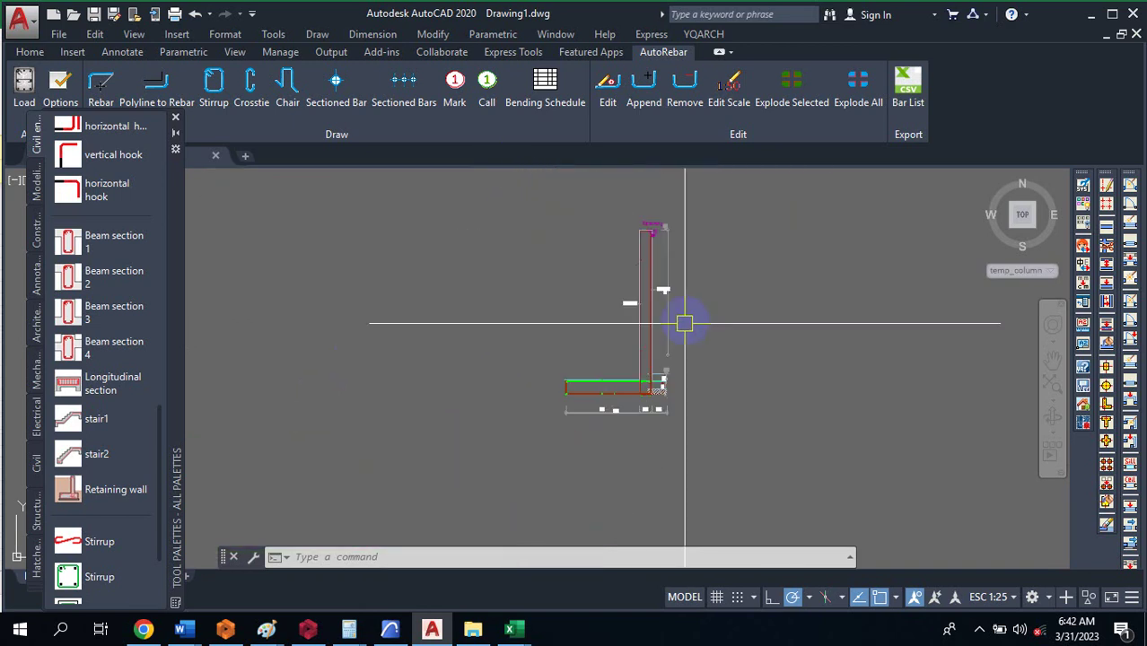
scroll(691, 267, up, 4)
scroll(601, 228, down, 2)
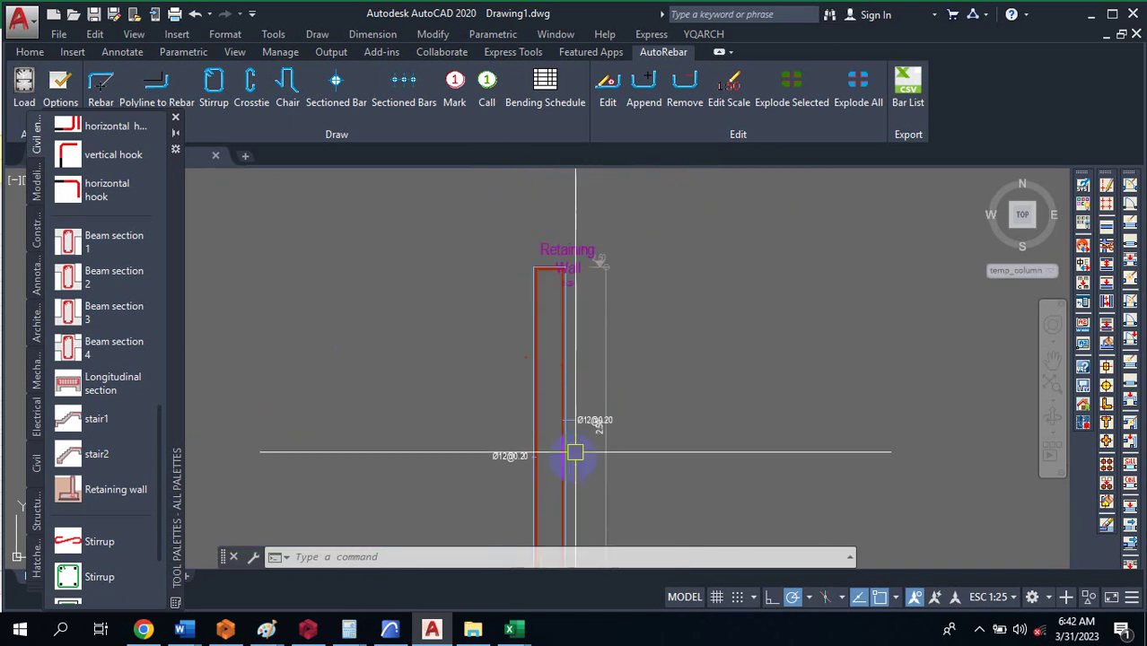
scroll(640, 385, up, 3)
scroll(673, 264, down, 5)
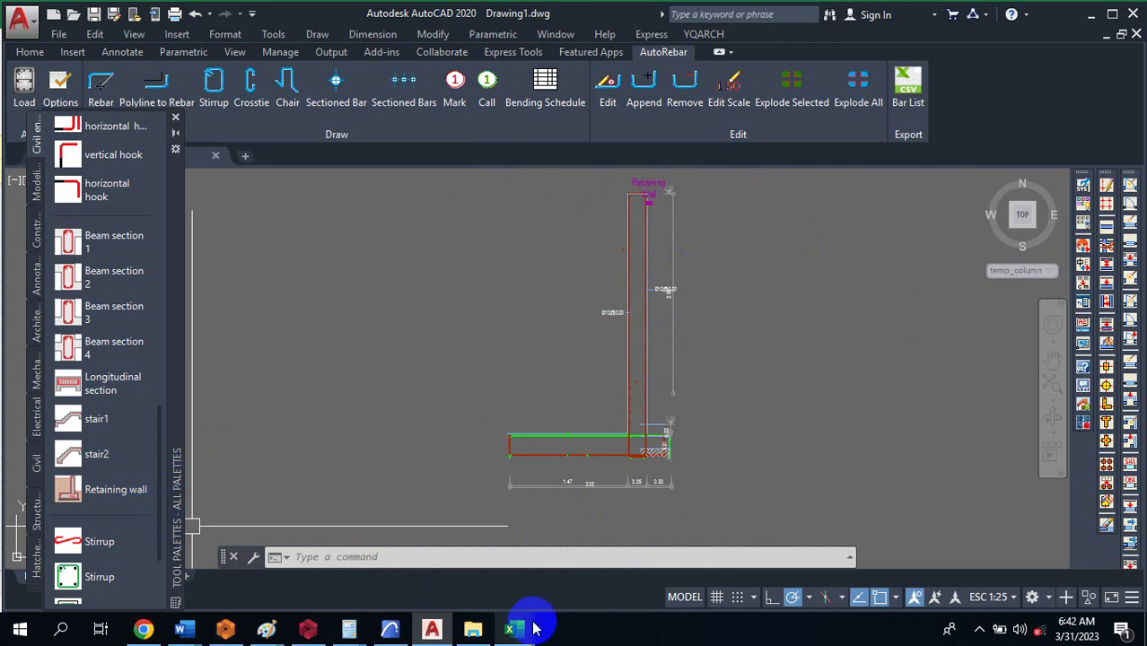
Switch to the RC_Retaining_Wall workbook to check its frame geometry and reinforcement tables, and return to the AutoCAD drawing.
mouse_move(513, 628)
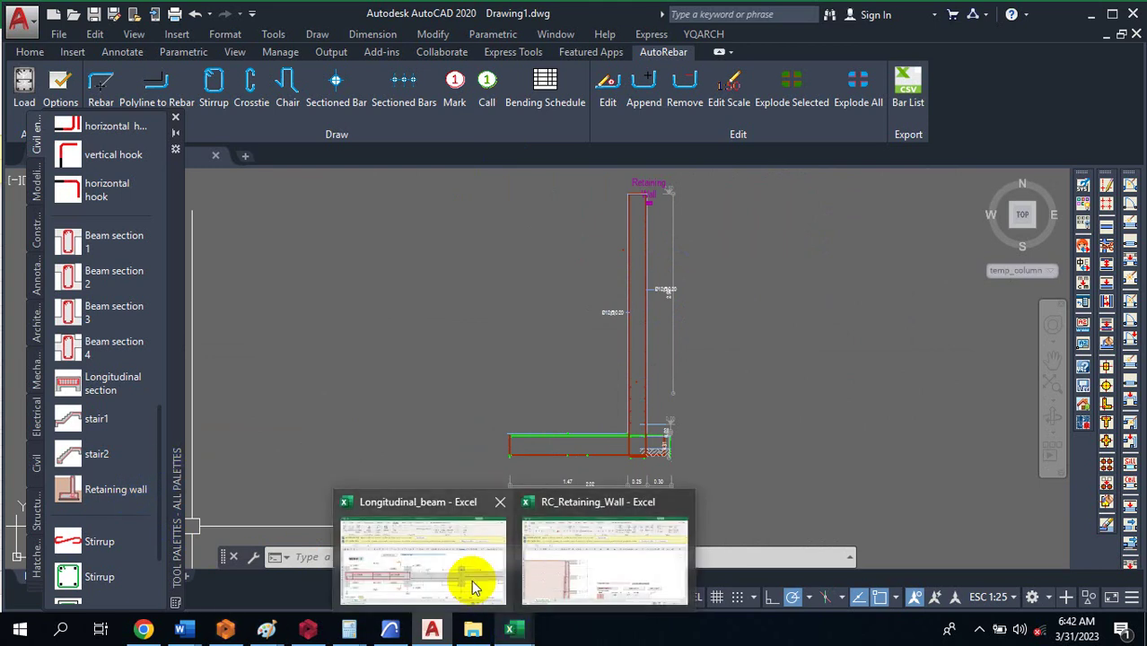
click(576, 584)
scroll(591, 310, down, 12)
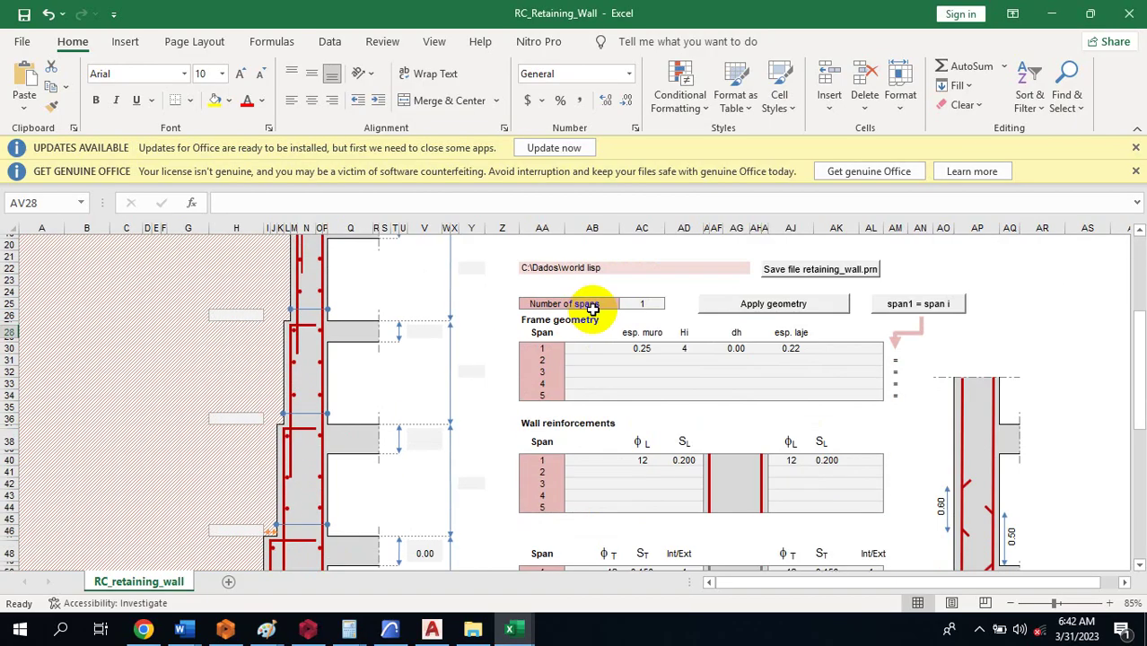
scroll(594, 313, down, 4)
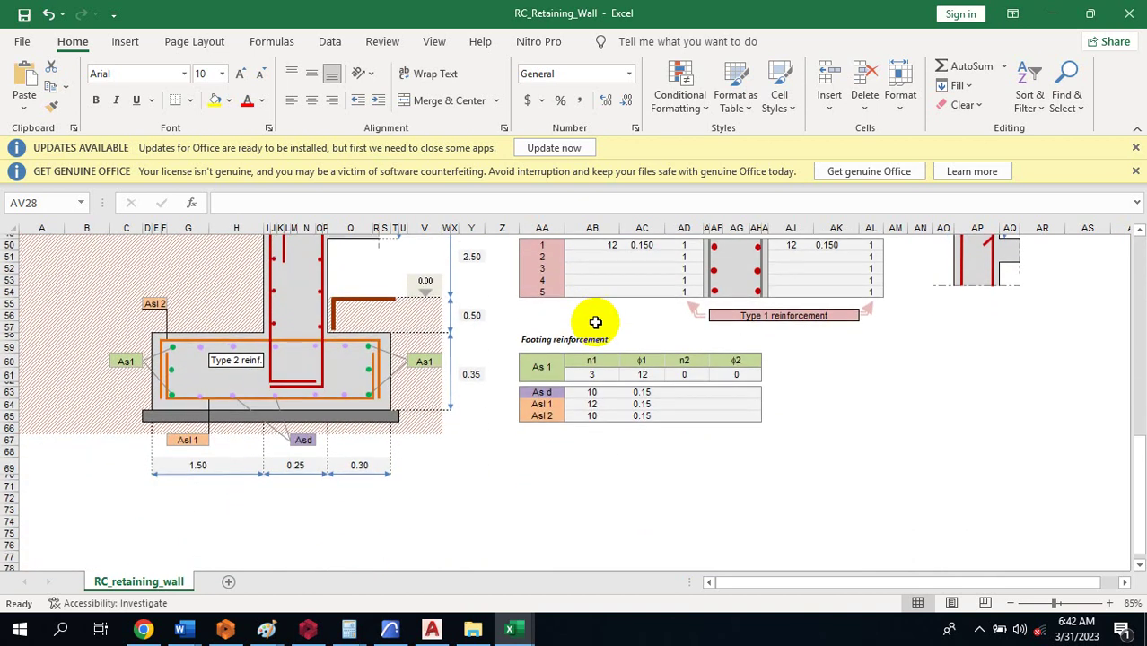
scroll(596, 332, up, 14)
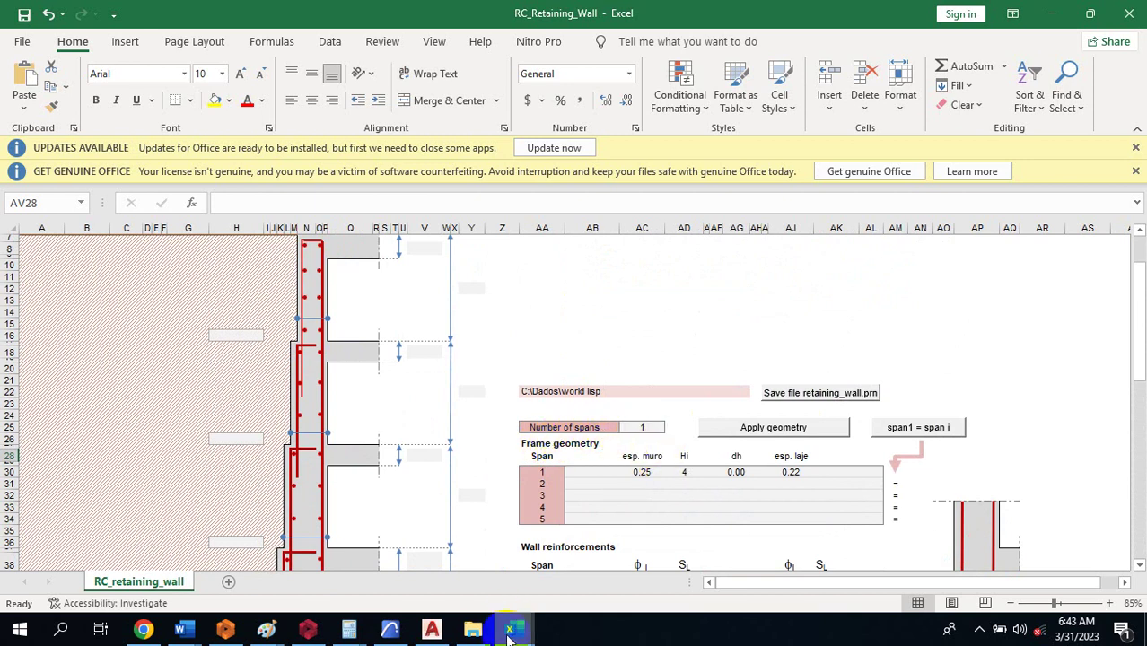
mouse_move(305, 632)
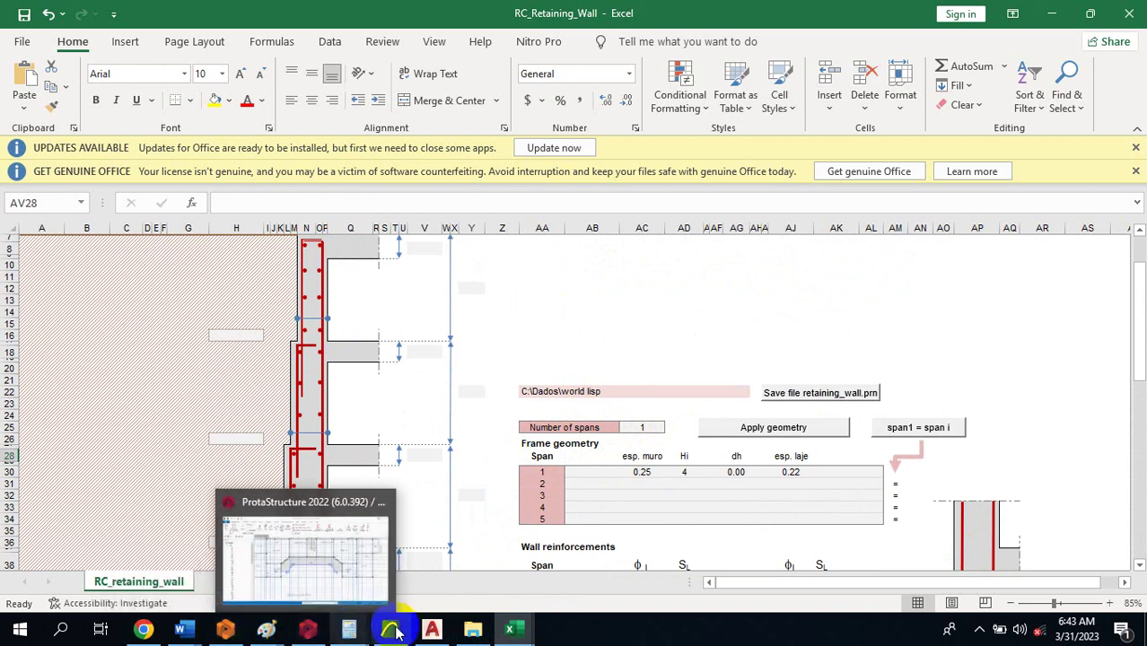
click(435, 567)
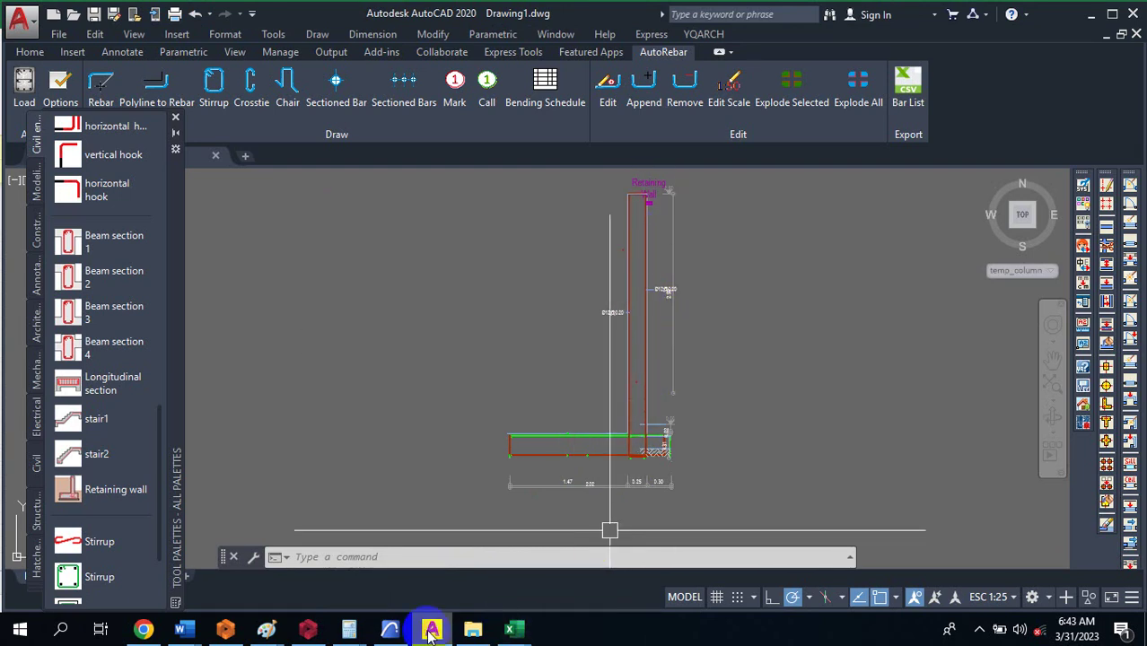
Go back to the RC_Retaining_Wall workbook and examine the span data, footing dimensions and footing reinforcement.
mouse_move(512, 628)
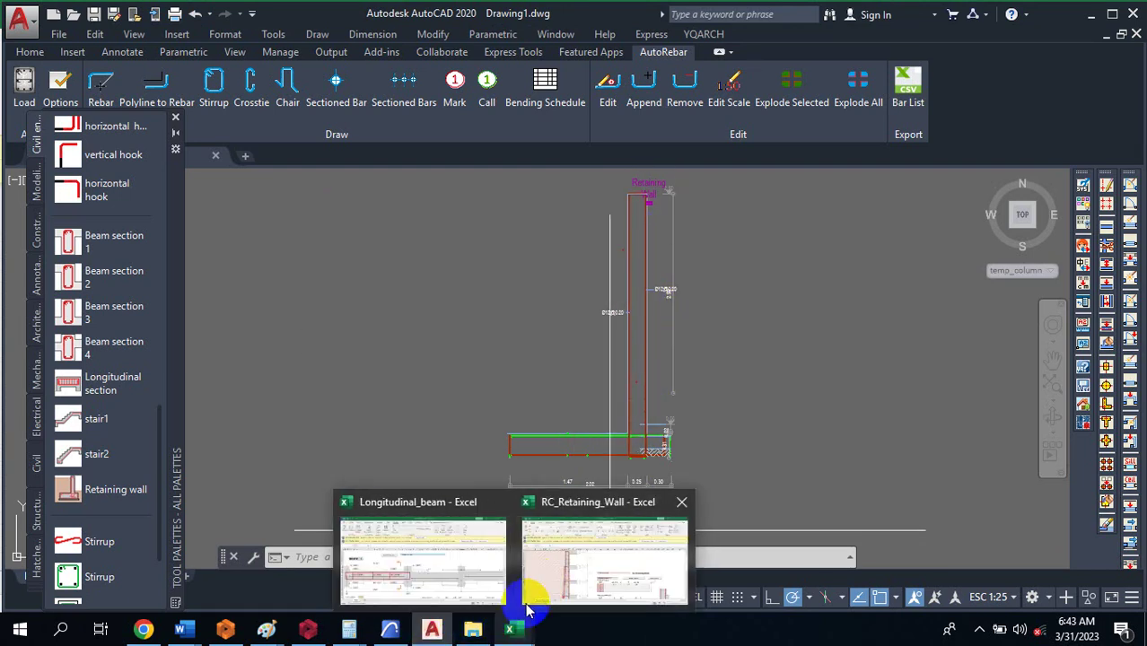
click(568, 573)
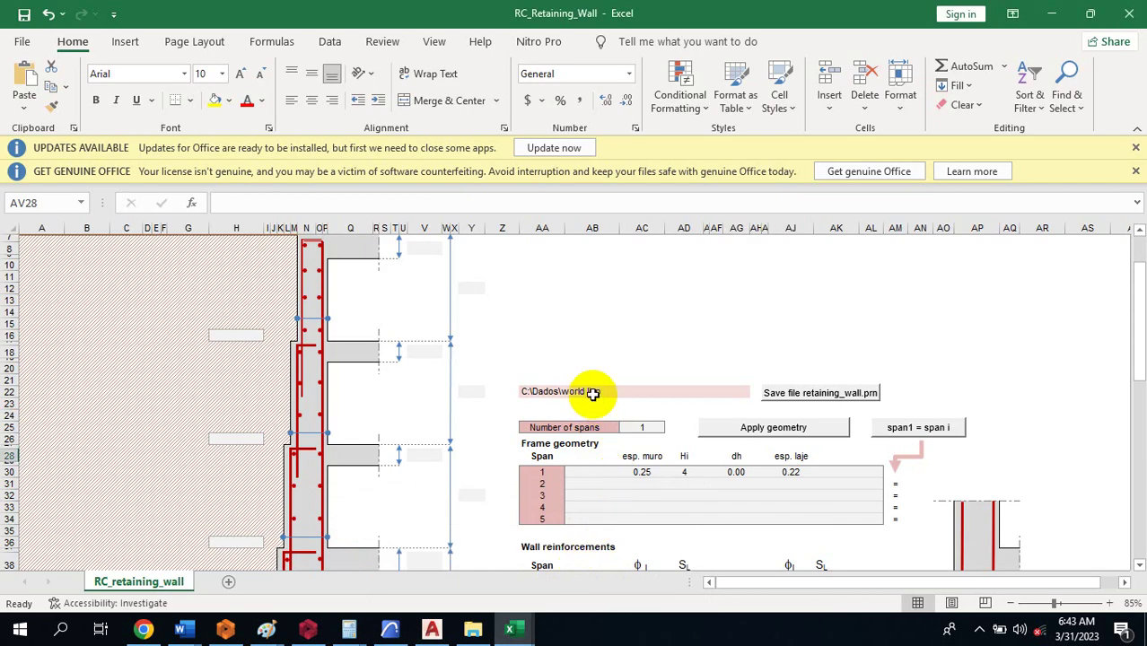
scroll(592, 393, down, 9)
scroll(592, 393, up, 4)
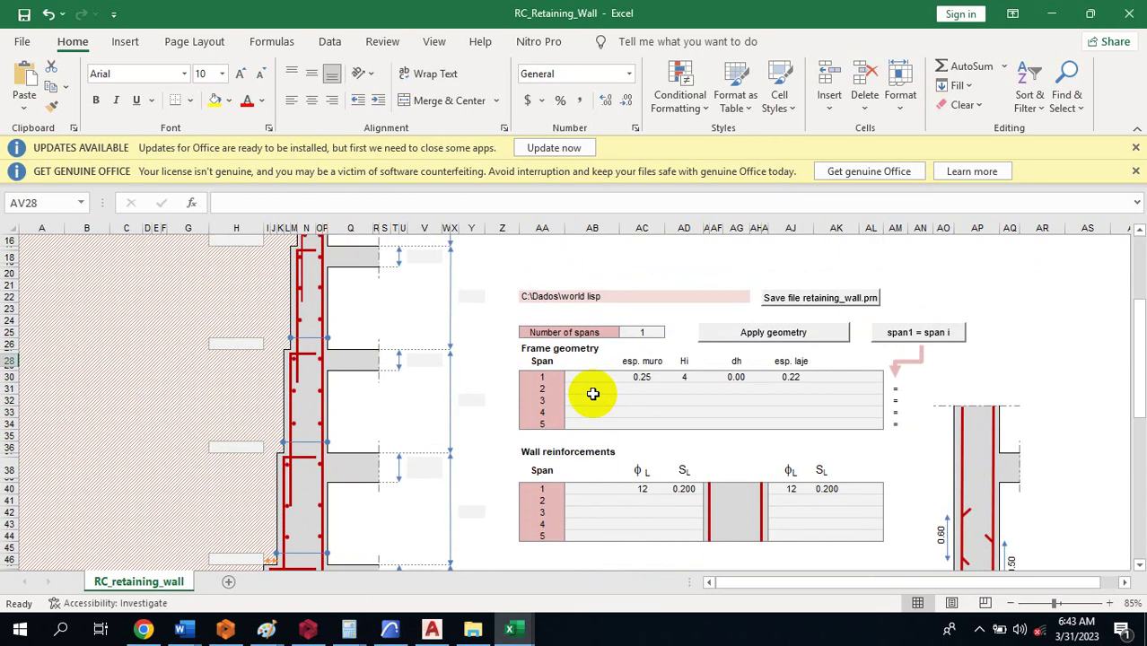
scroll(605, 412, down, 9)
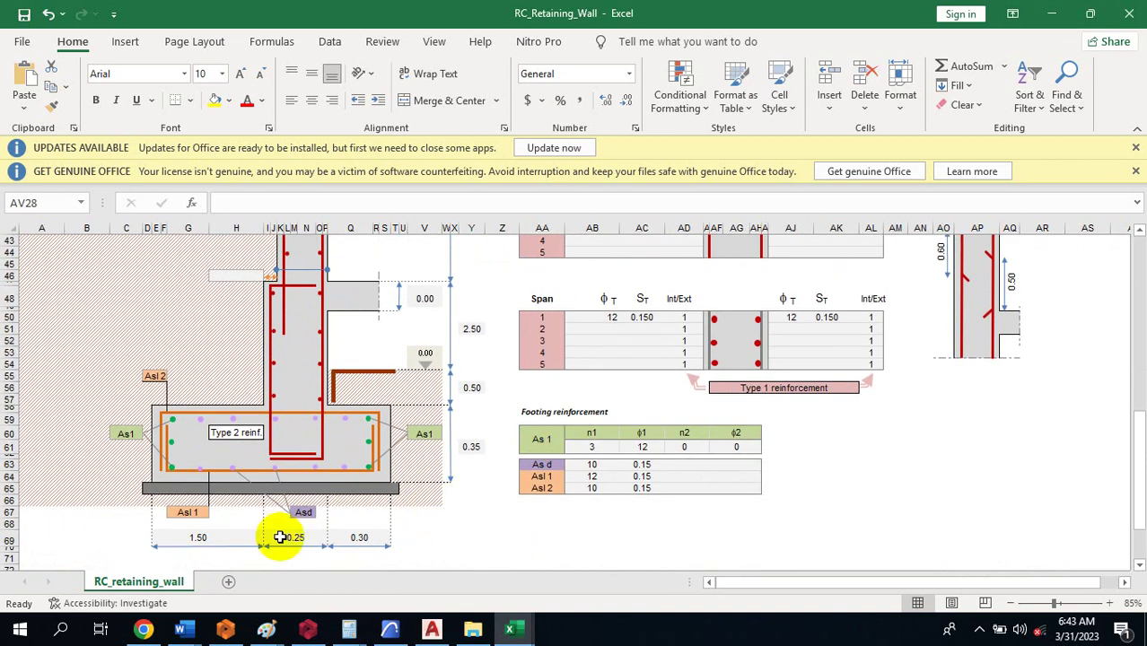
scroll(323, 472, up, 12)
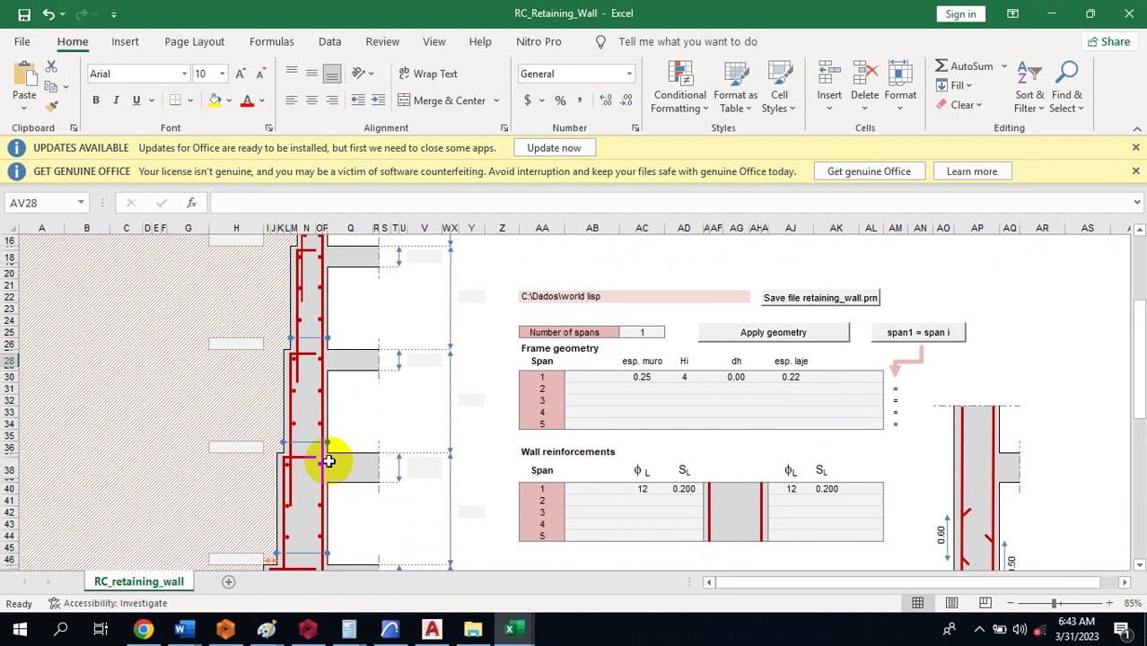
scroll(329, 461, down, 12)
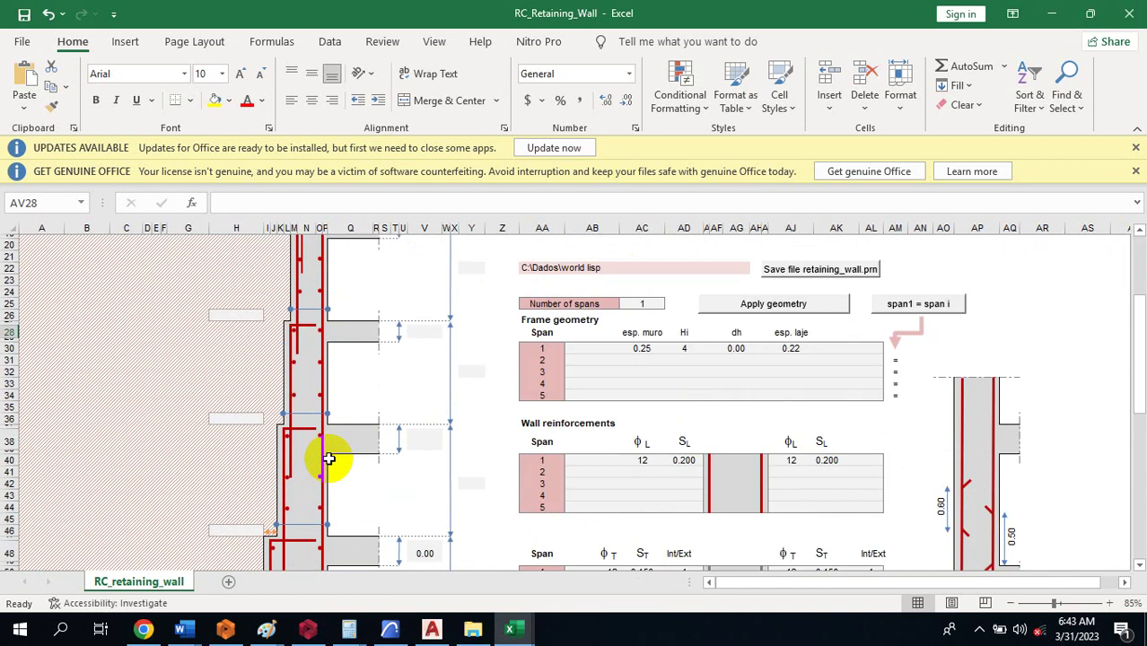
scroll(329, 456, down, 7)
scroll(328, 456, up, 7)
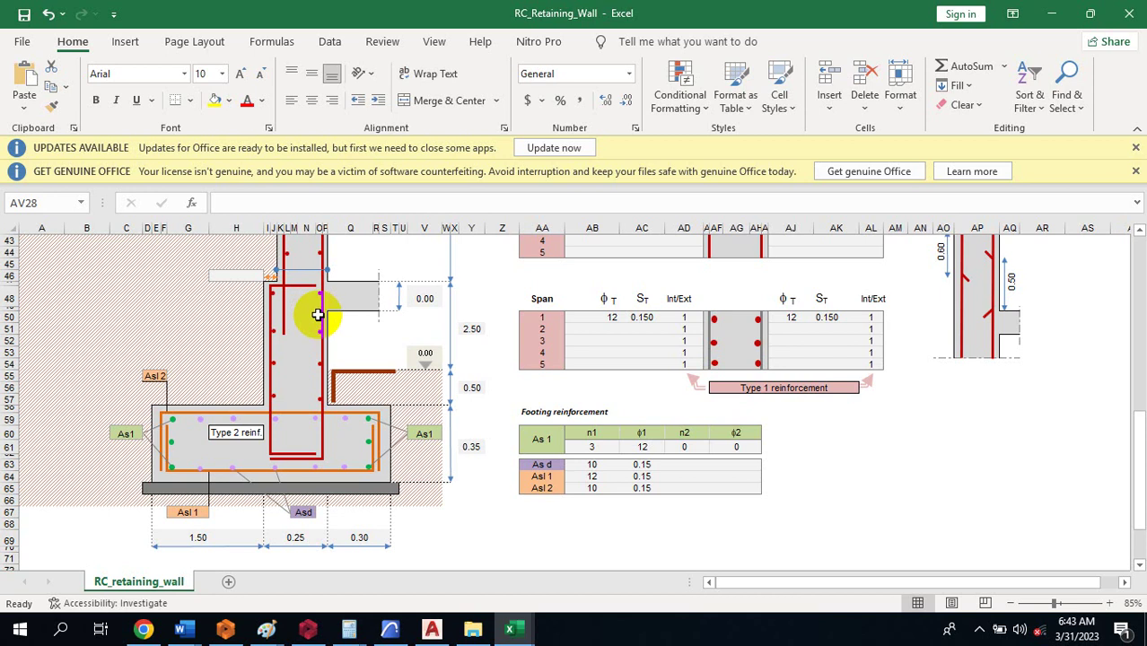
Open the Stairs 1 and 2 workbook from the C:\Dados\world lisp folder.
click(432, 630)
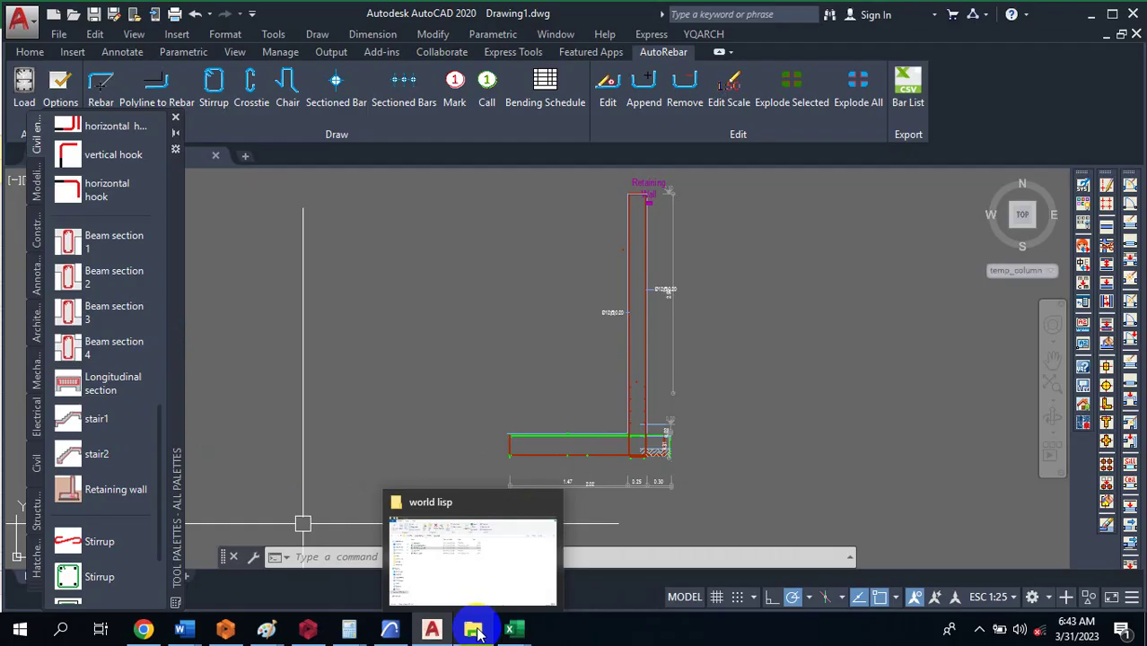
click(474, 630)
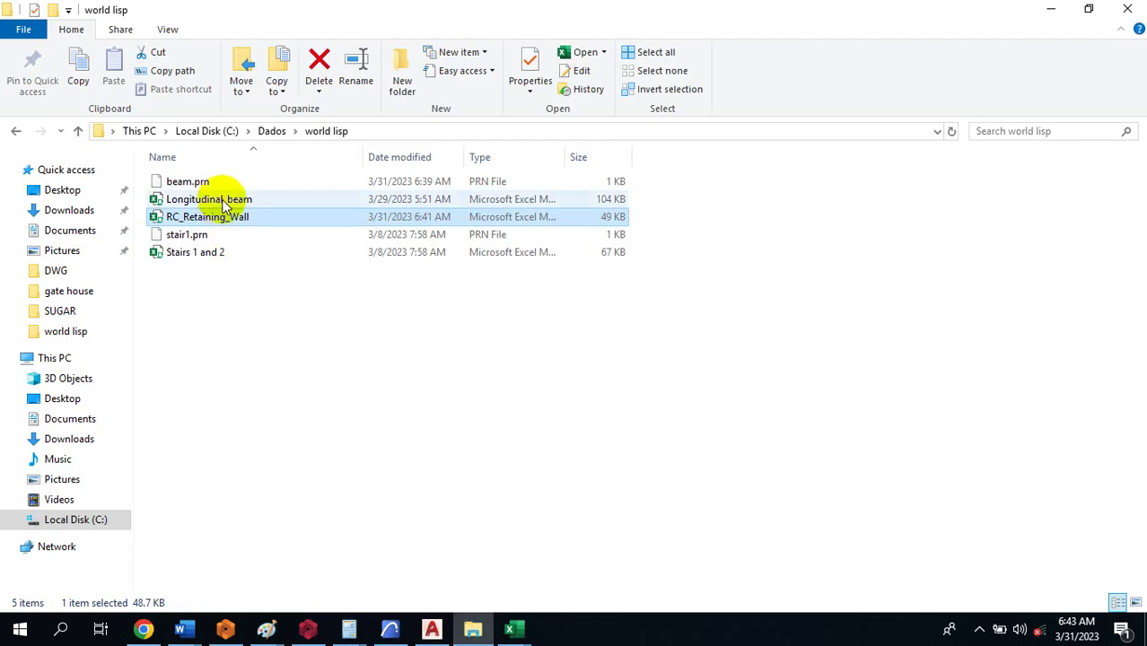
click(209, 254)
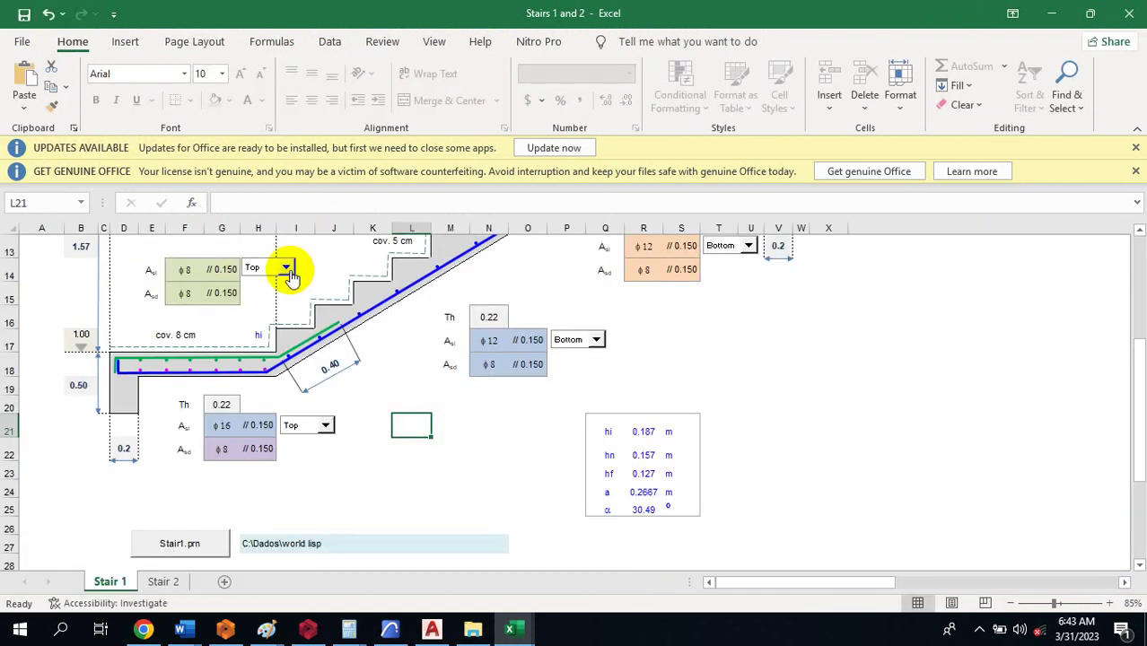
Examine the Stair 1 sheet, including its spans, step count, thicknesses and reinforcement for the flight and both landings.
scroll(283, 292, up, 4)
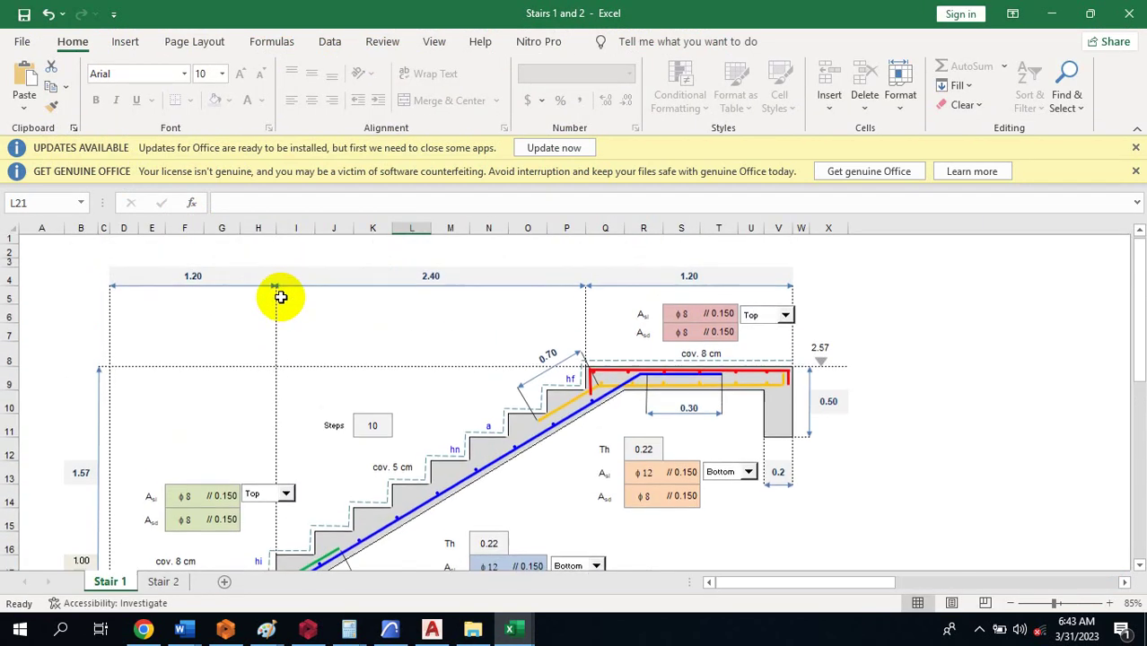
scroll(279, 305, down, 1)
scroll(285, 308, down, 2)
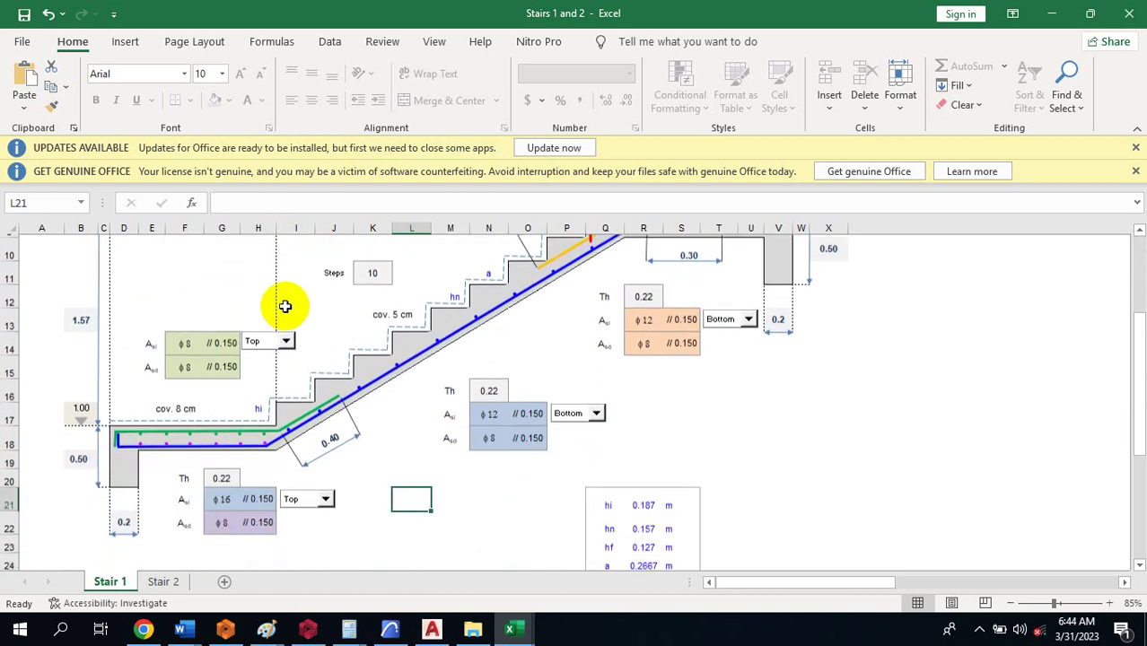
scroll(359, 274, up, 3)
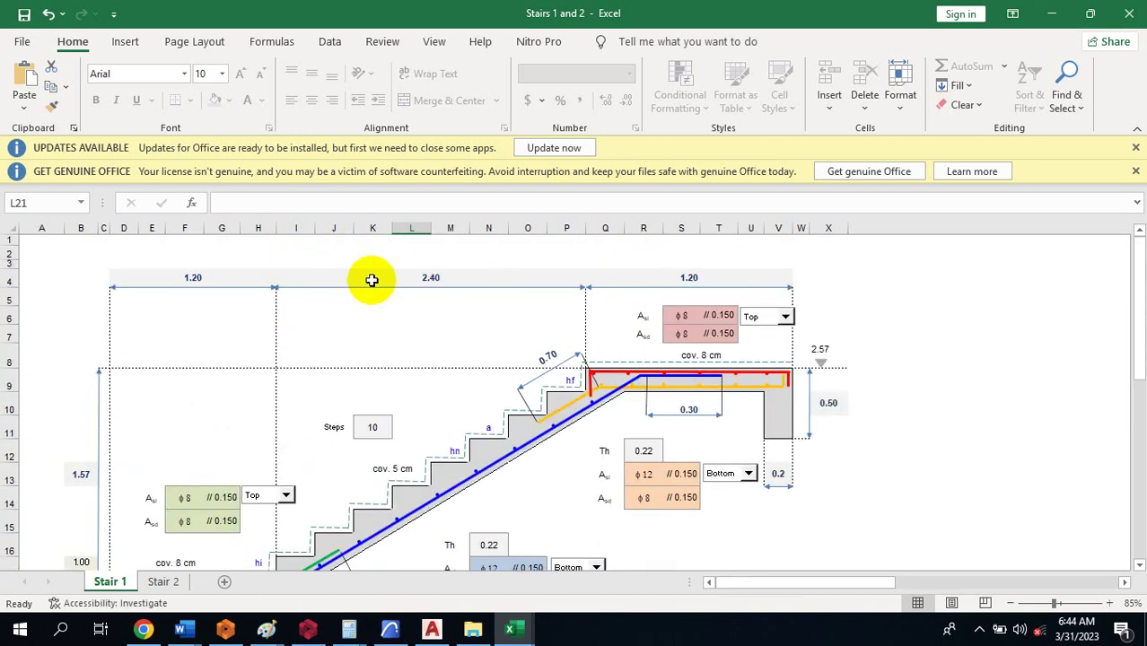
Switch to the AutoCAD drawing and back to the Stairs 1 and 2 workbook, and review the Stair 1 section again.
click(432, 629)
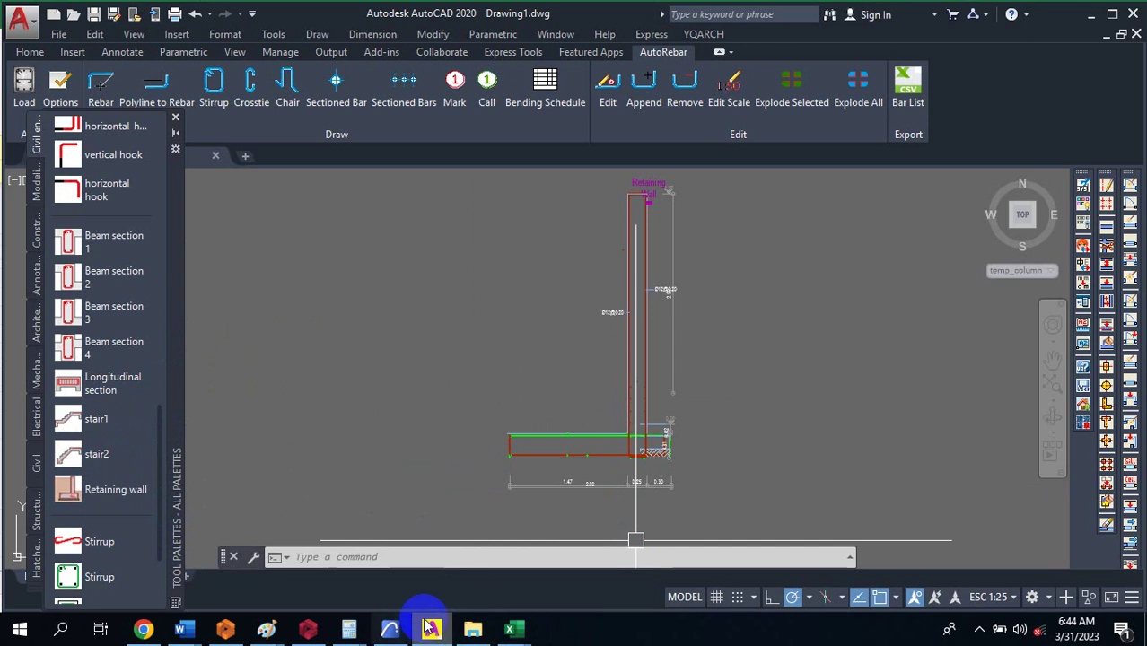
mouse_move(527, 636)
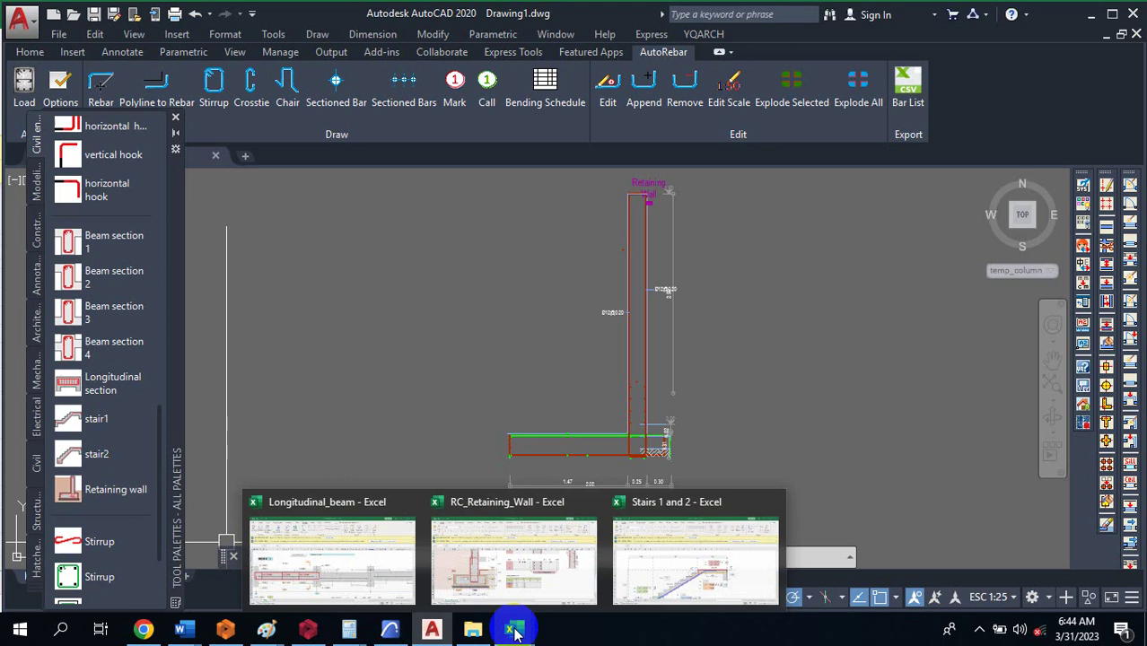
click(712, 571)
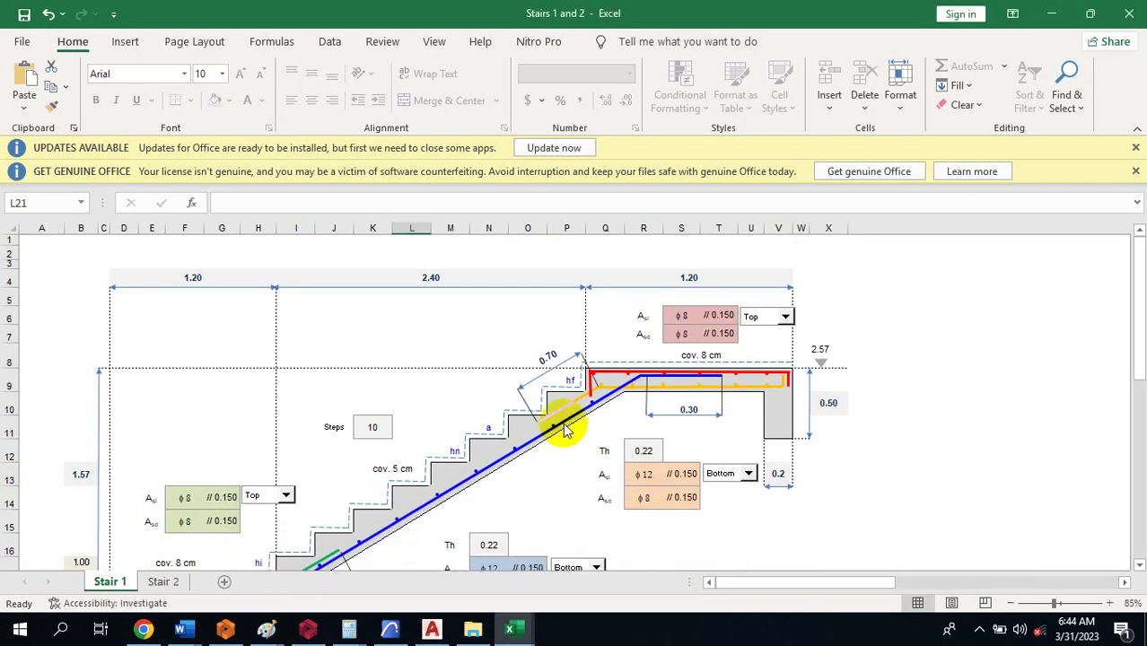
scroll(345, 269, down, 3)
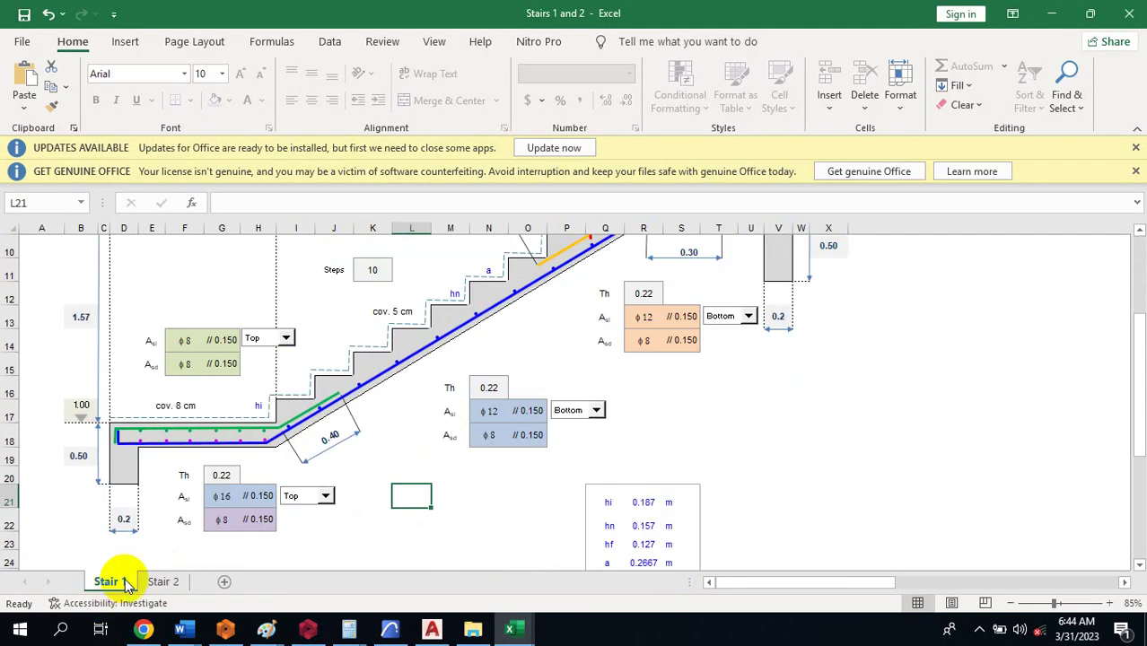
scroll(323, 384, up, 3)
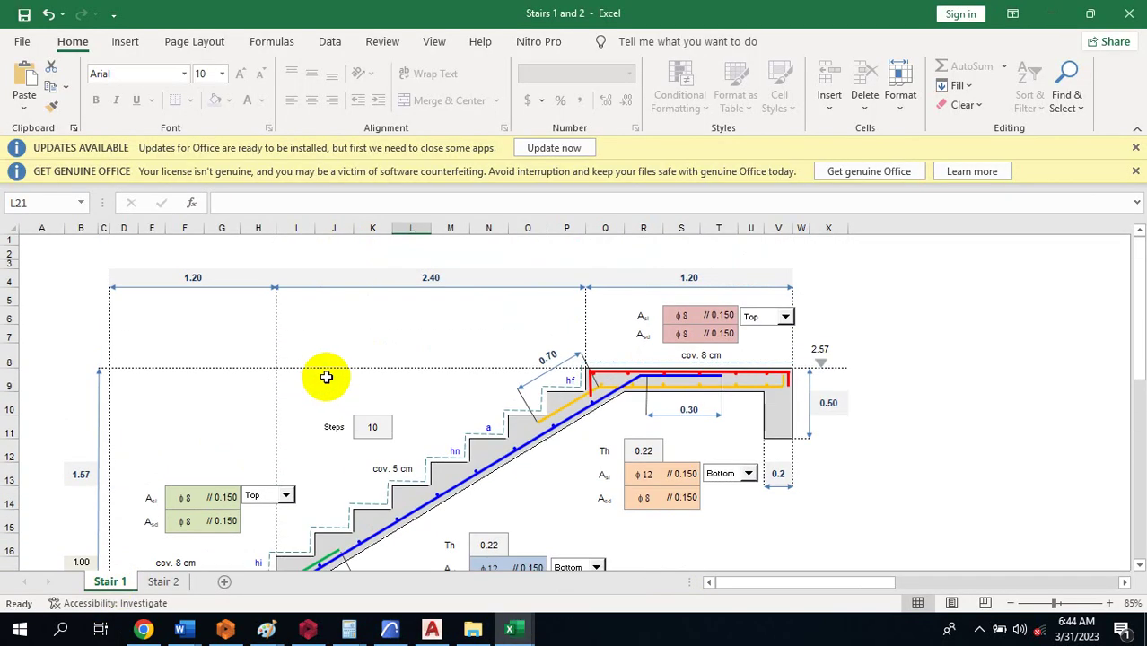
scroll(326, 377, down, 1)
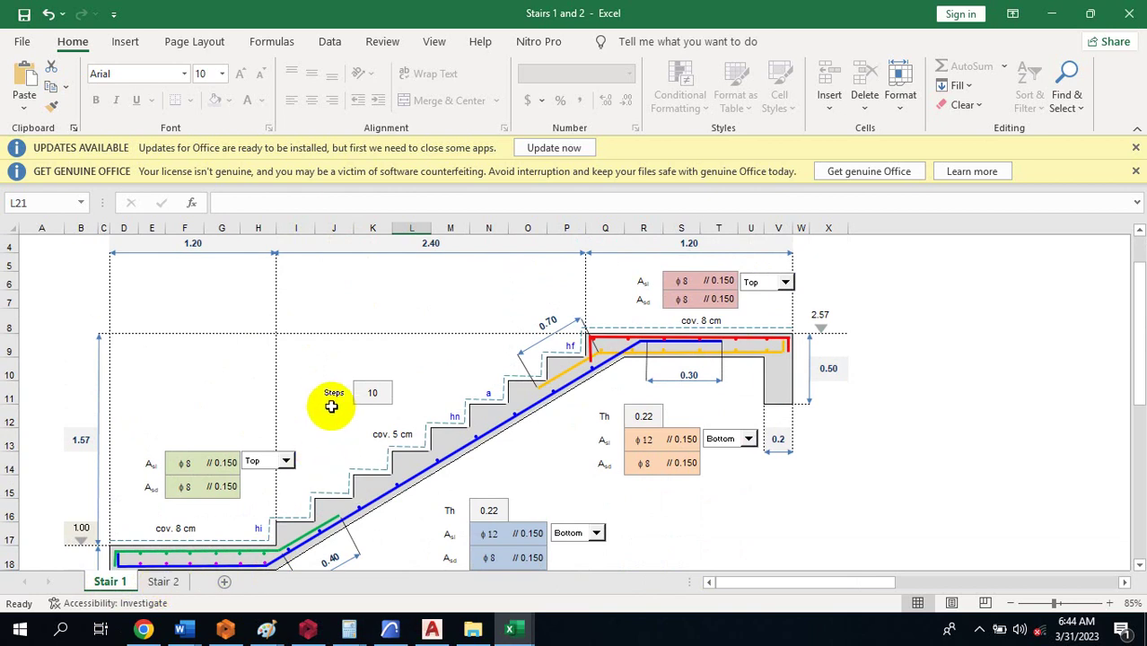
mouse_move(460, 627)
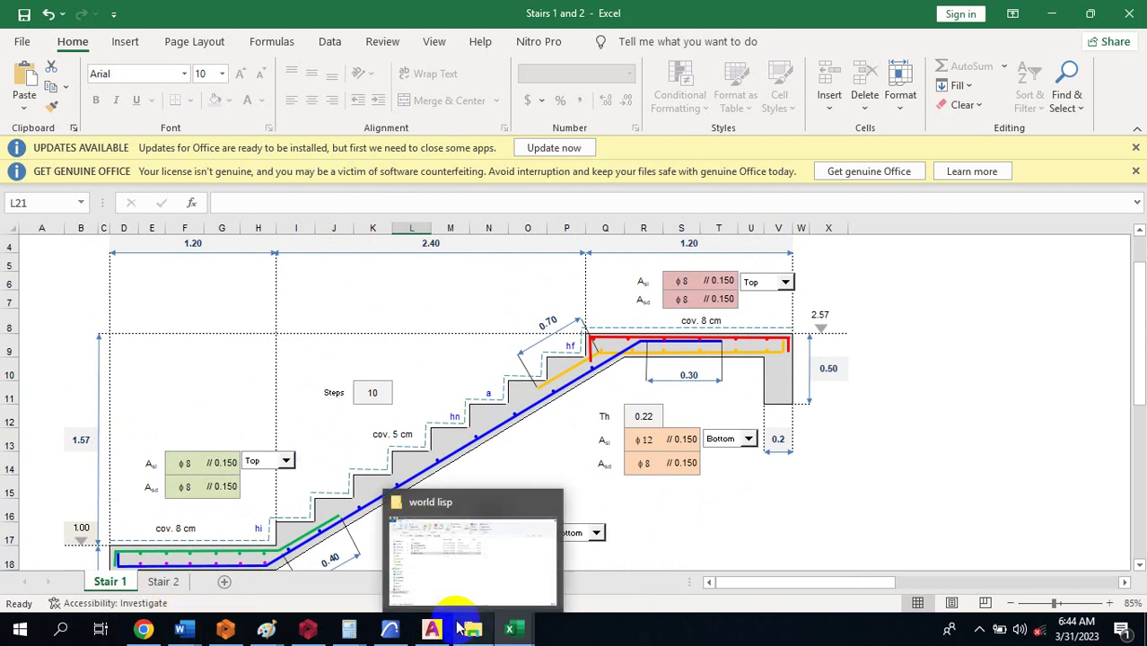
Open the Stair 2 sheet and examine its flight, upper landing and foundation beam reinforcement.
click(159, 585)
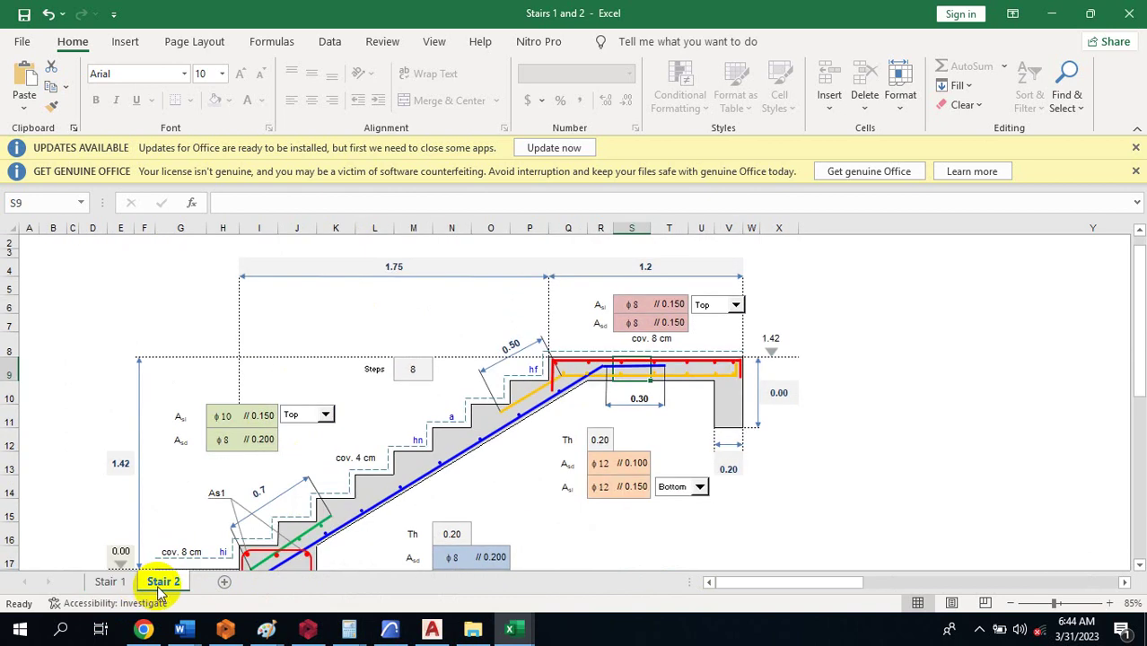
scroll(294, 436, down, 3)
scroll(225, 456, up, 2)
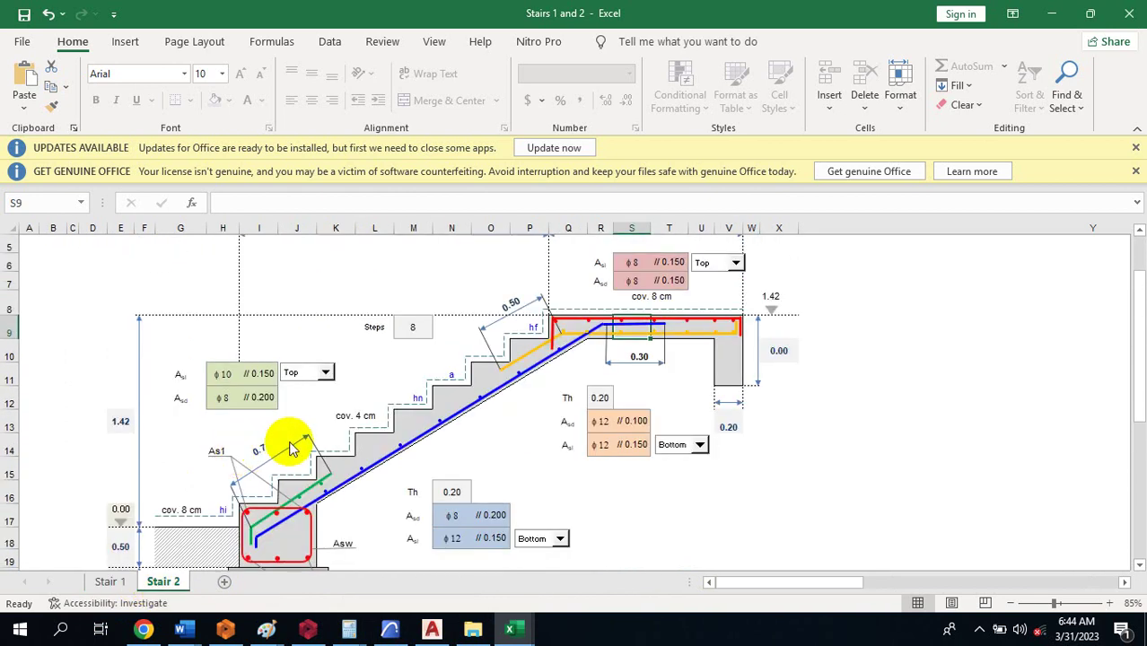
scroll(292, 449, down, 1)
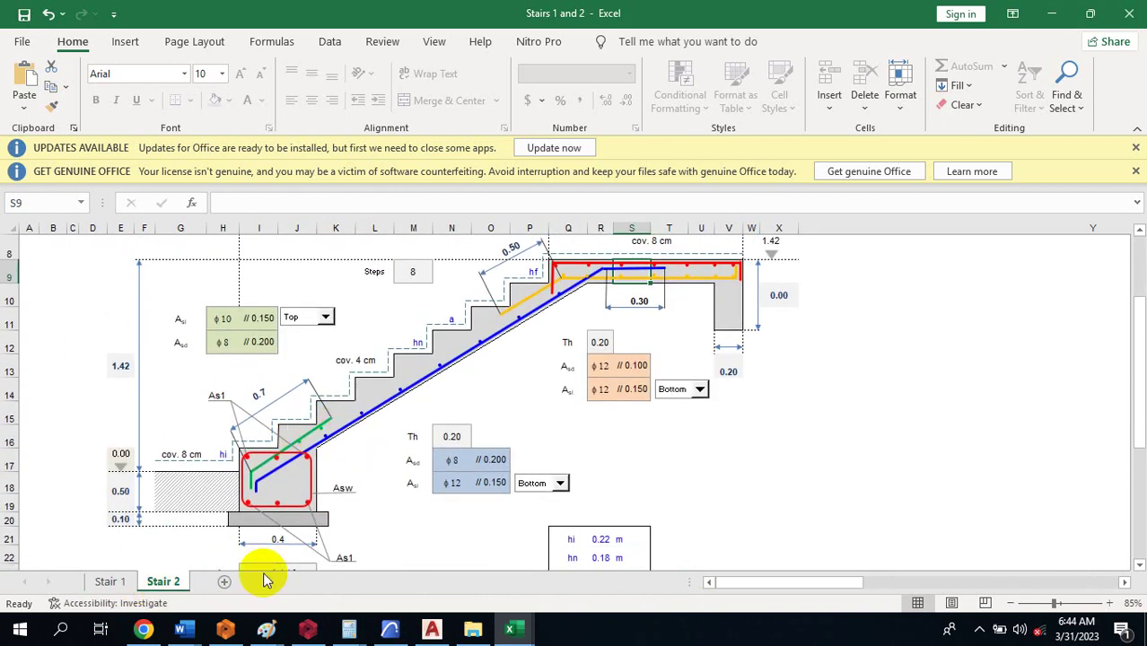
Compare the Stair 1 and Stair 2 sheets, focusing on the lower landing of one and the foundation beam of the other.
click(109, 582)
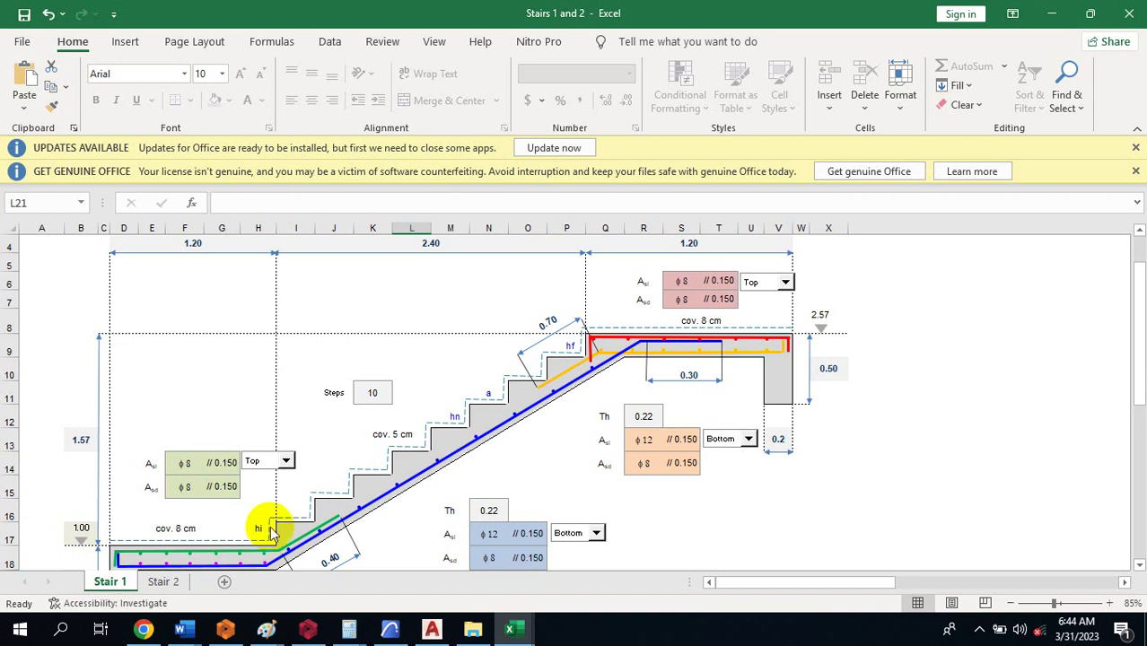
click(164, 583)
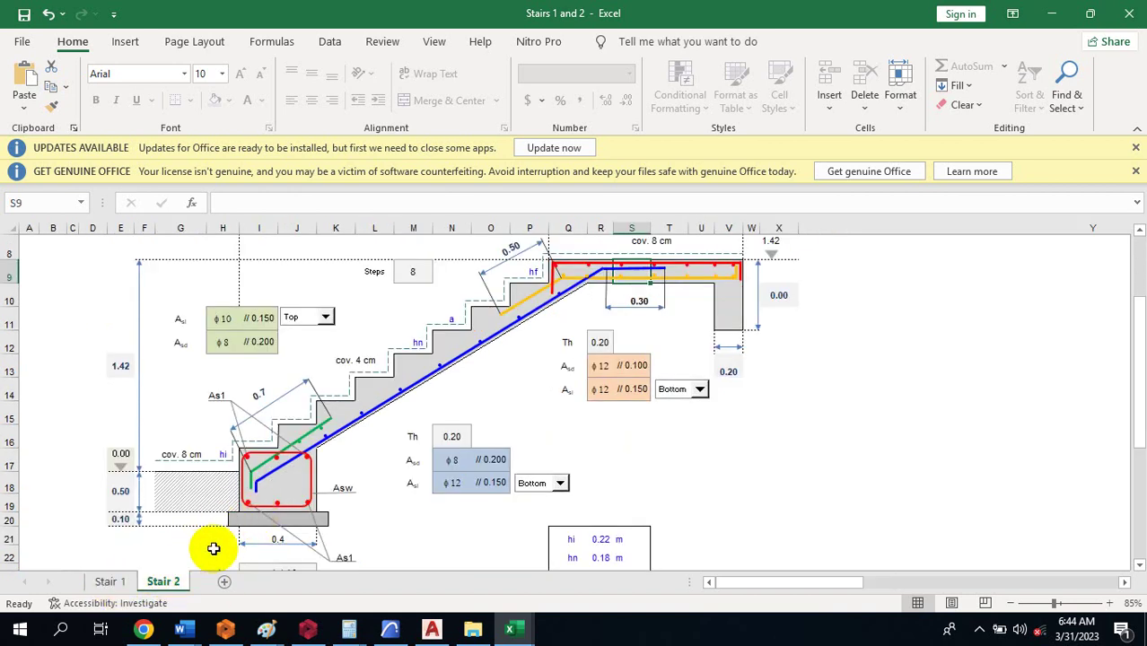
click(108, 583)
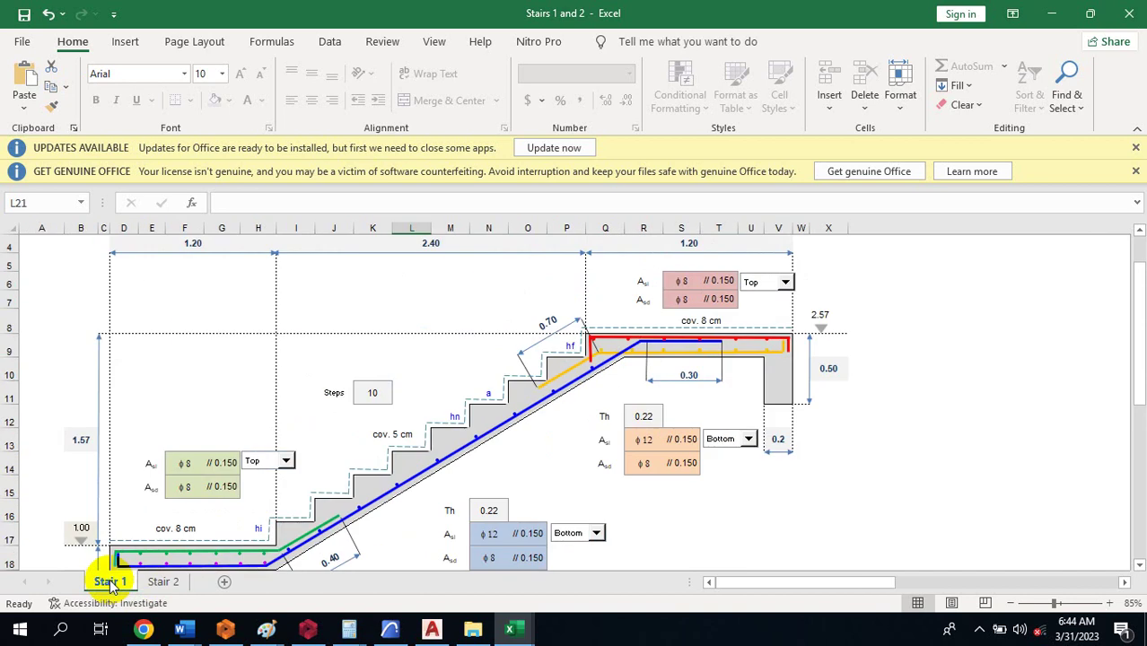
scroll(199, 455, down, 2)
scroll(193, 489, down, 2)
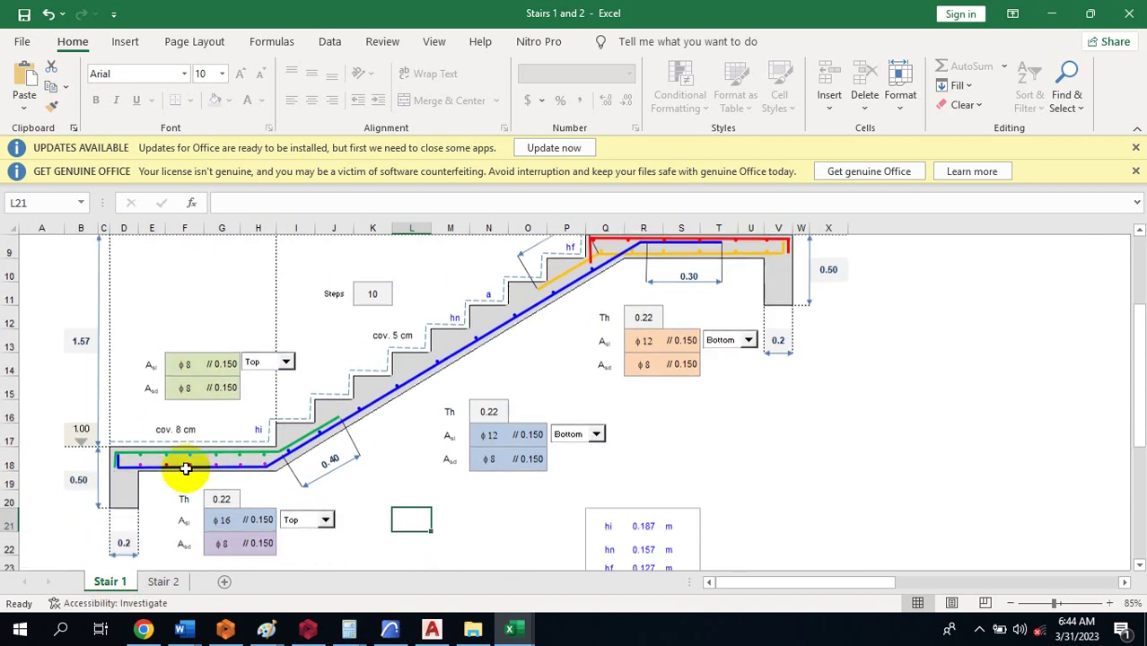
scroll(186, 467, down, 2)
scroll(187, 463, up, 1)
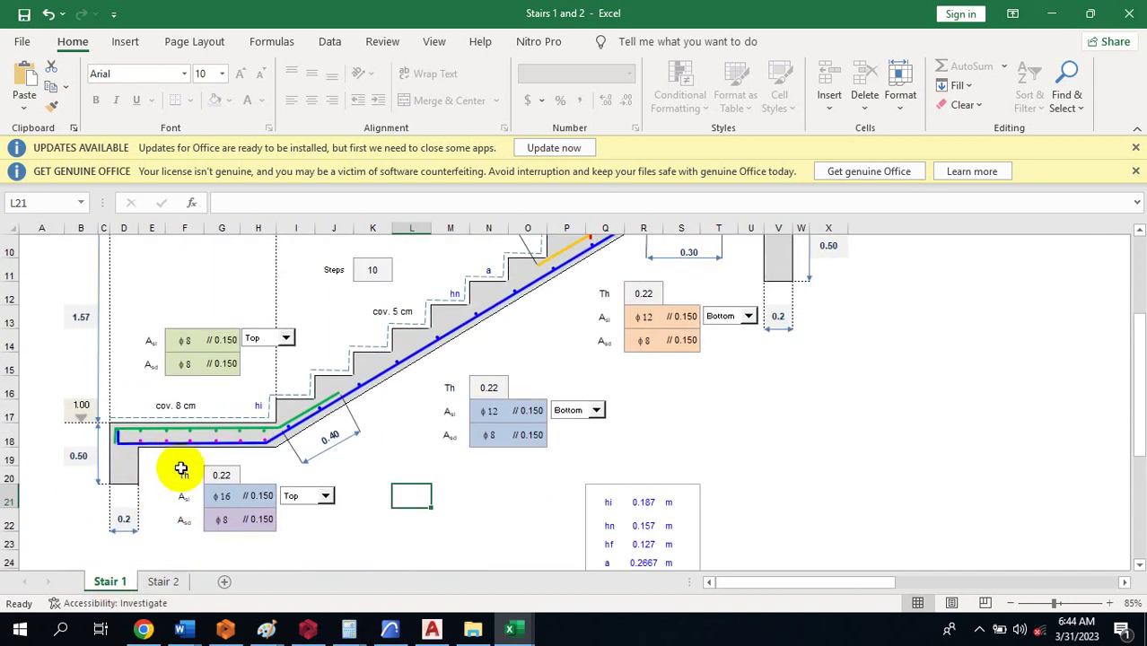
click(162, 582)
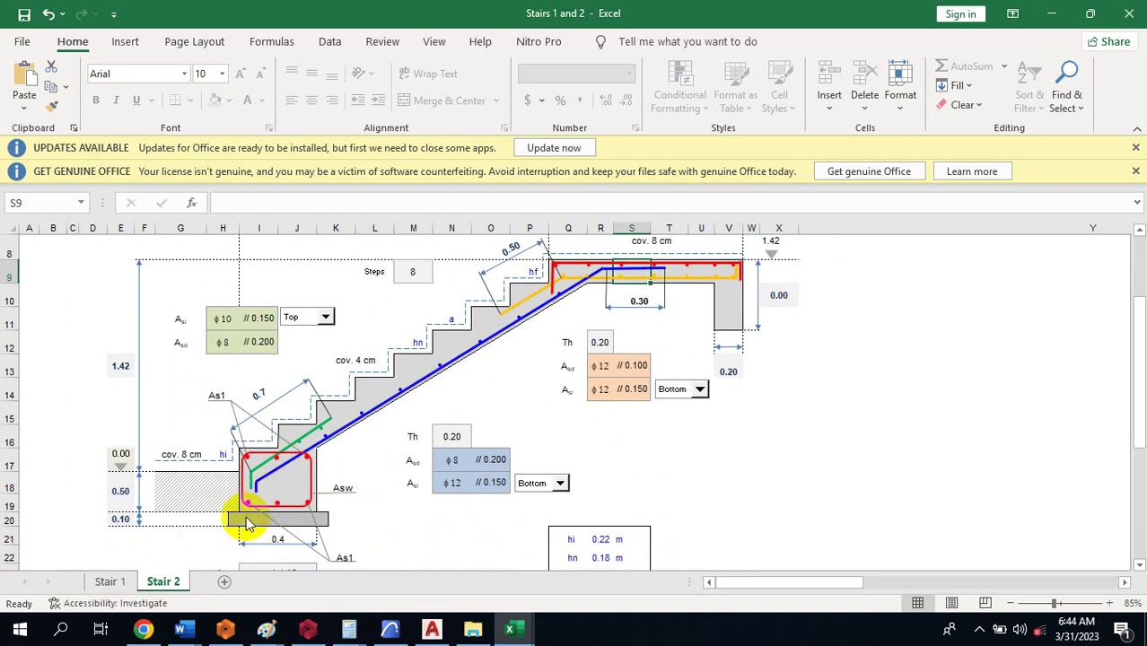
click(109, 582)
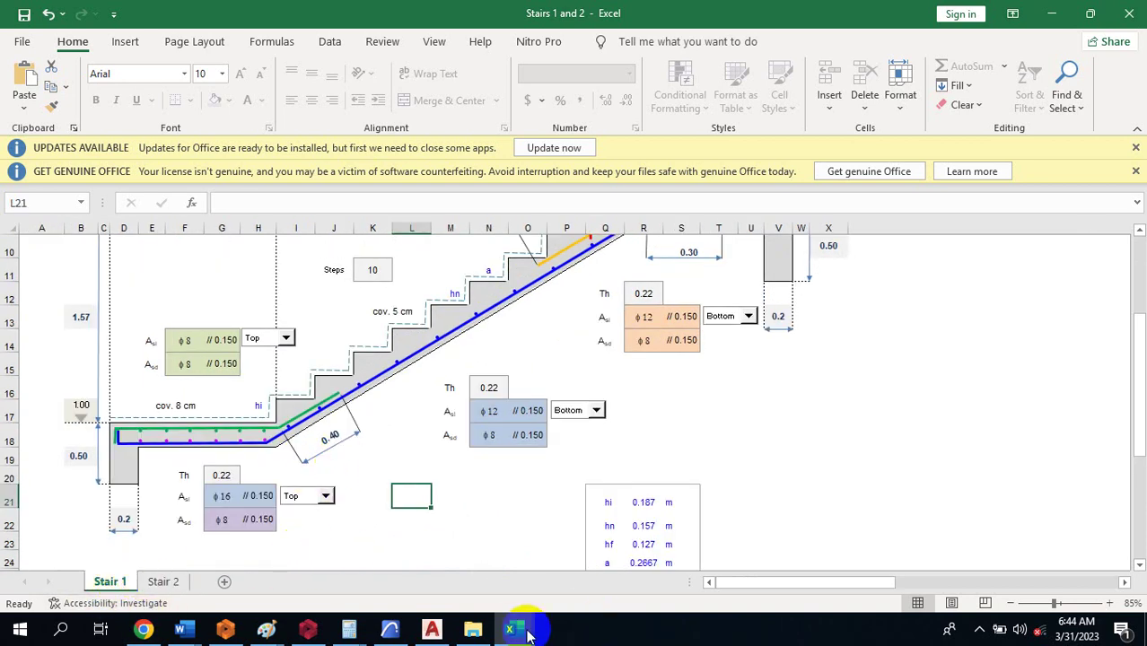
View the bar position options for Stair 1's green lower-landing reinforcement and the diameter options for the landing's bottom Asl bars.
click(286, 339)
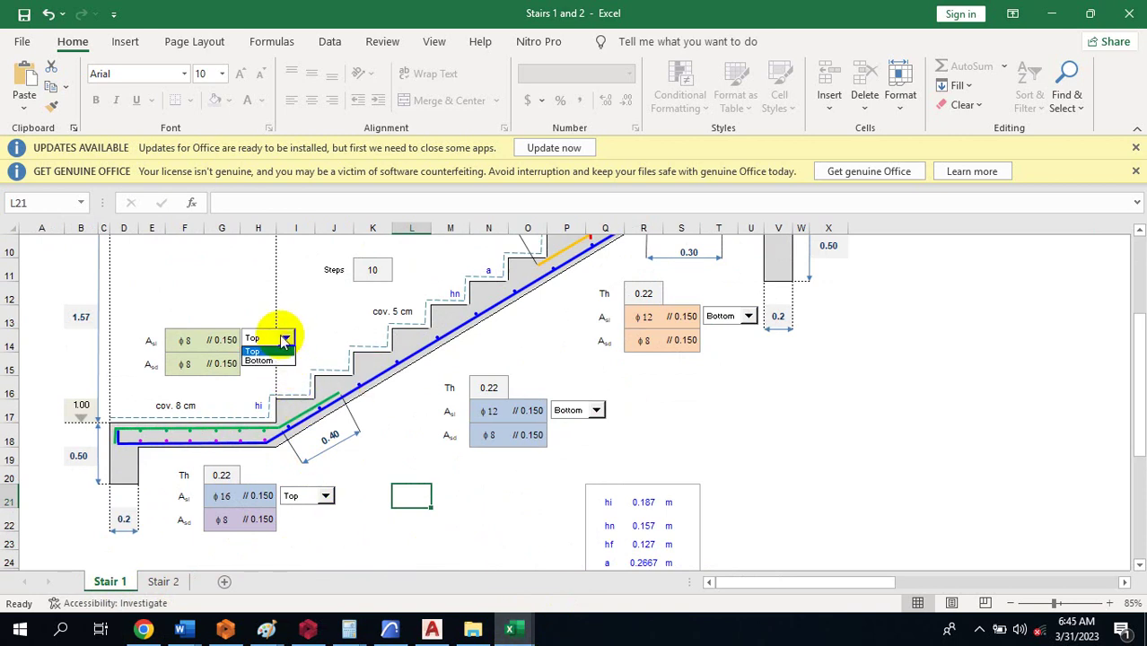
click(288, 339)
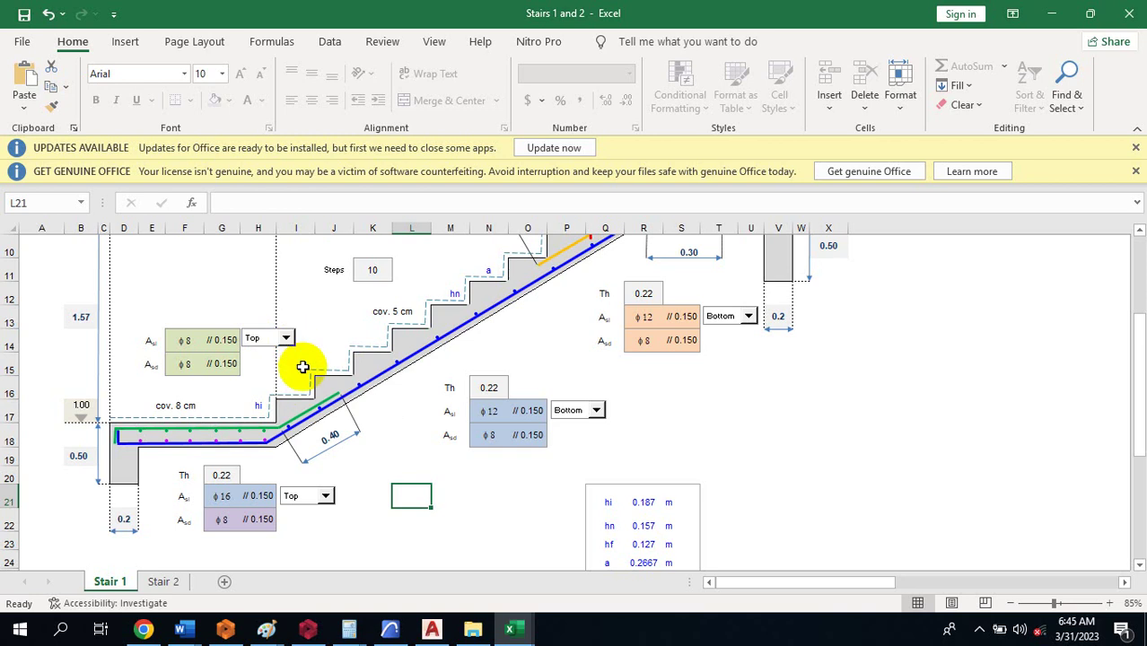
click(228, 501)
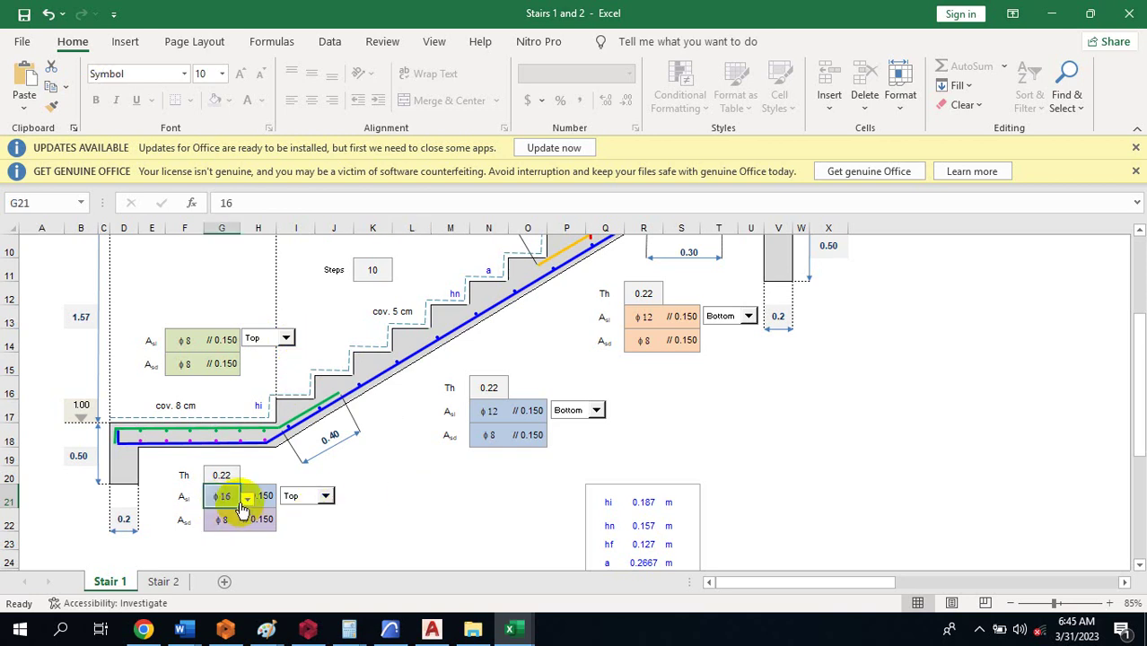
click(248, 503)
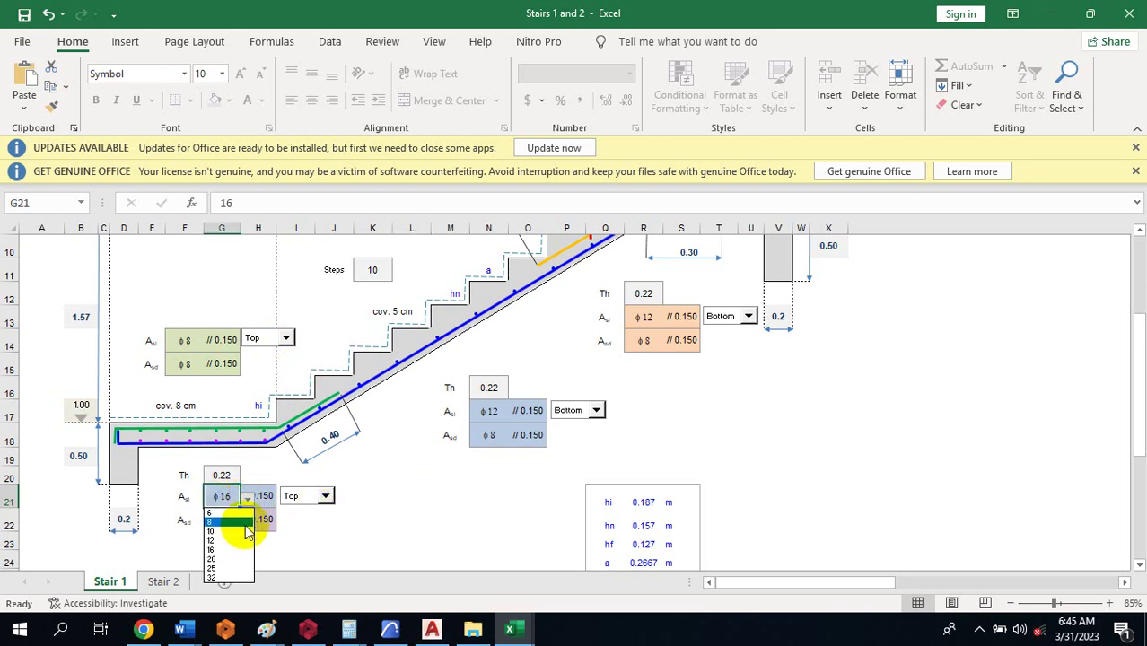
key(Escape)
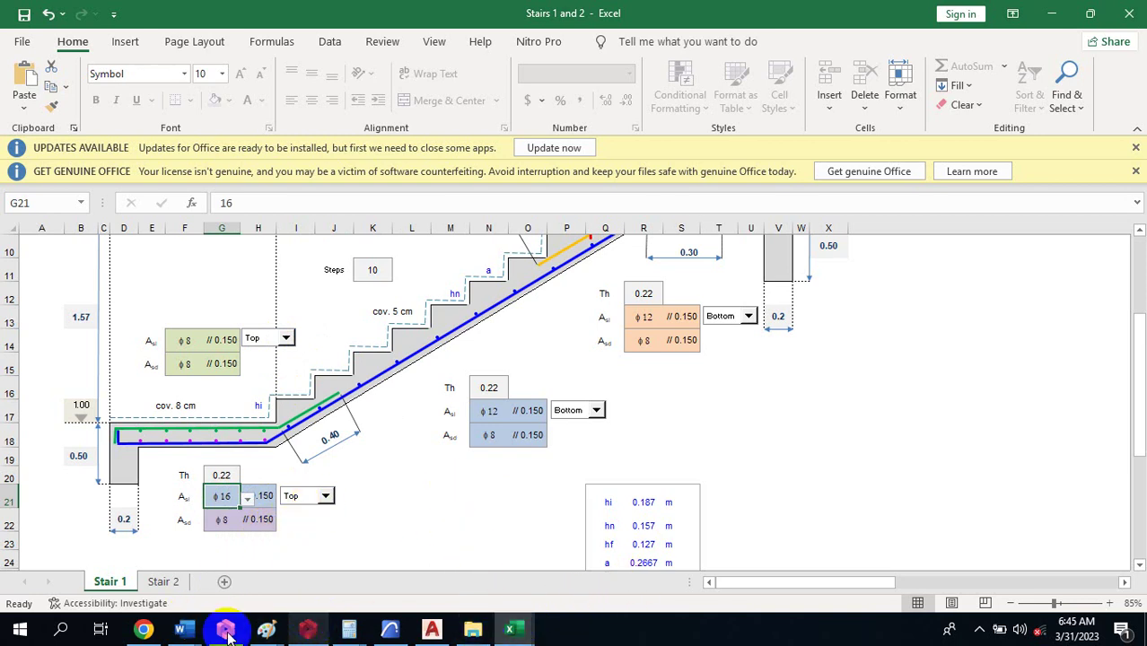
Switch to AutoCAD and insert the stair1 section beside the retaining wall and the stair2 section beyond it.
click(432, 631)
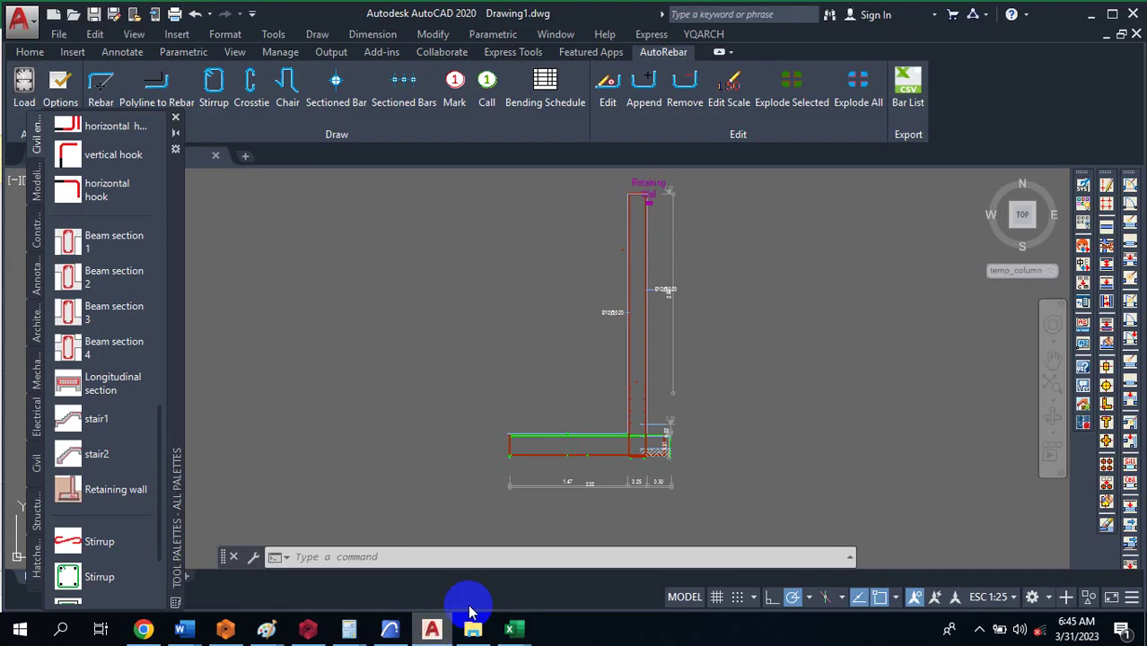
click(106, 416)
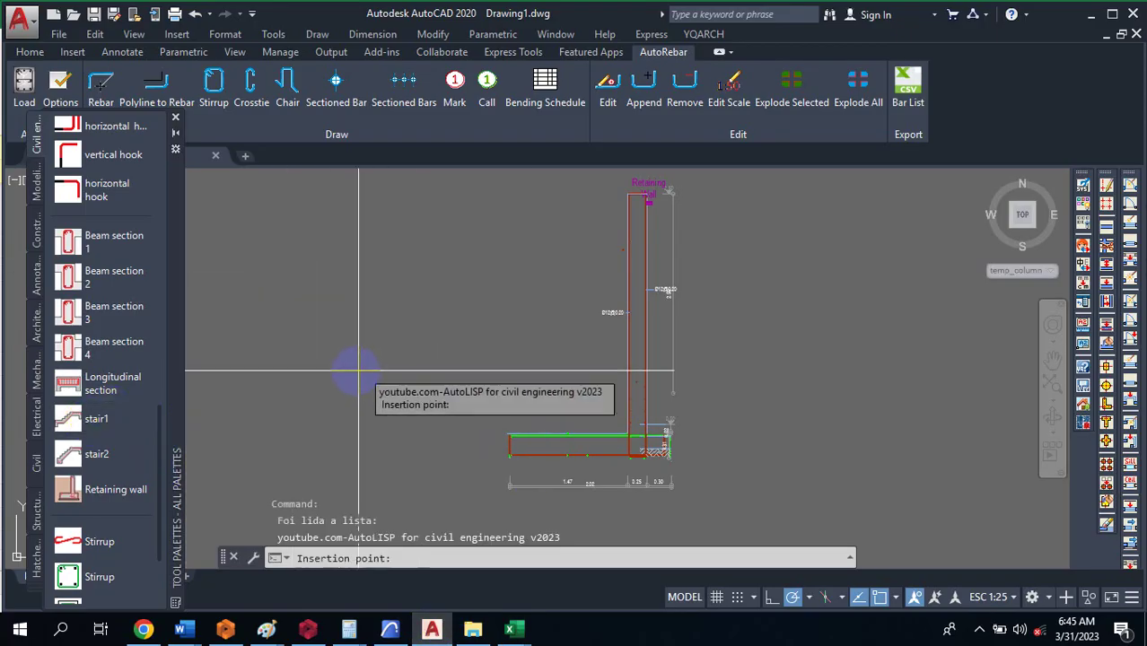
scroll(349, 370, down, 5)
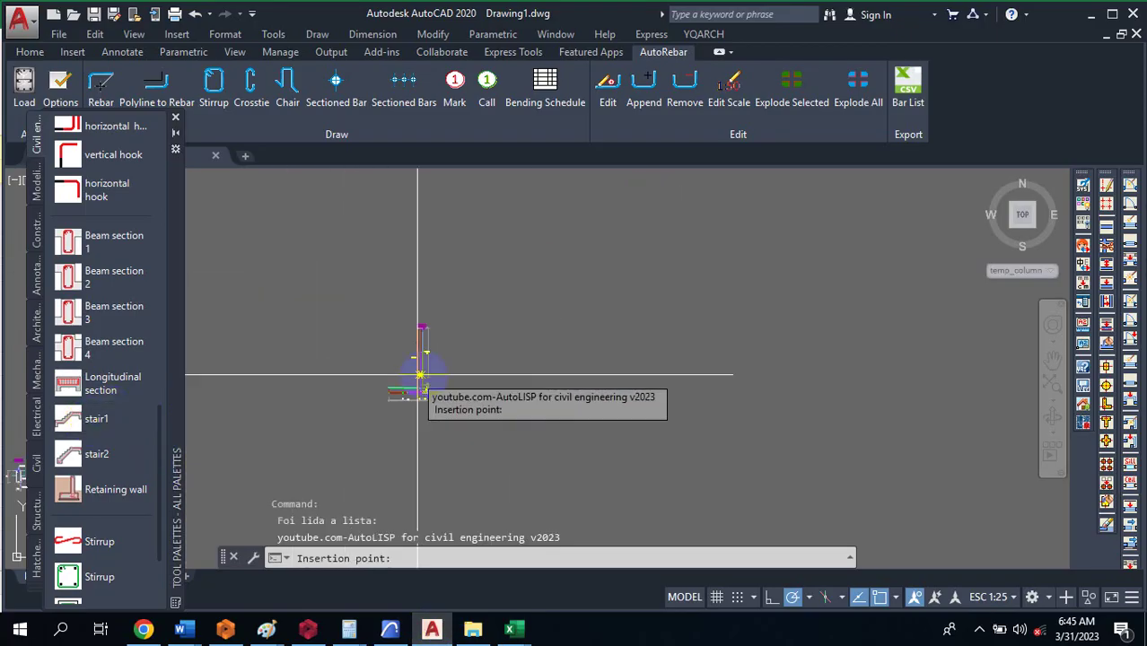
click(605, 446)
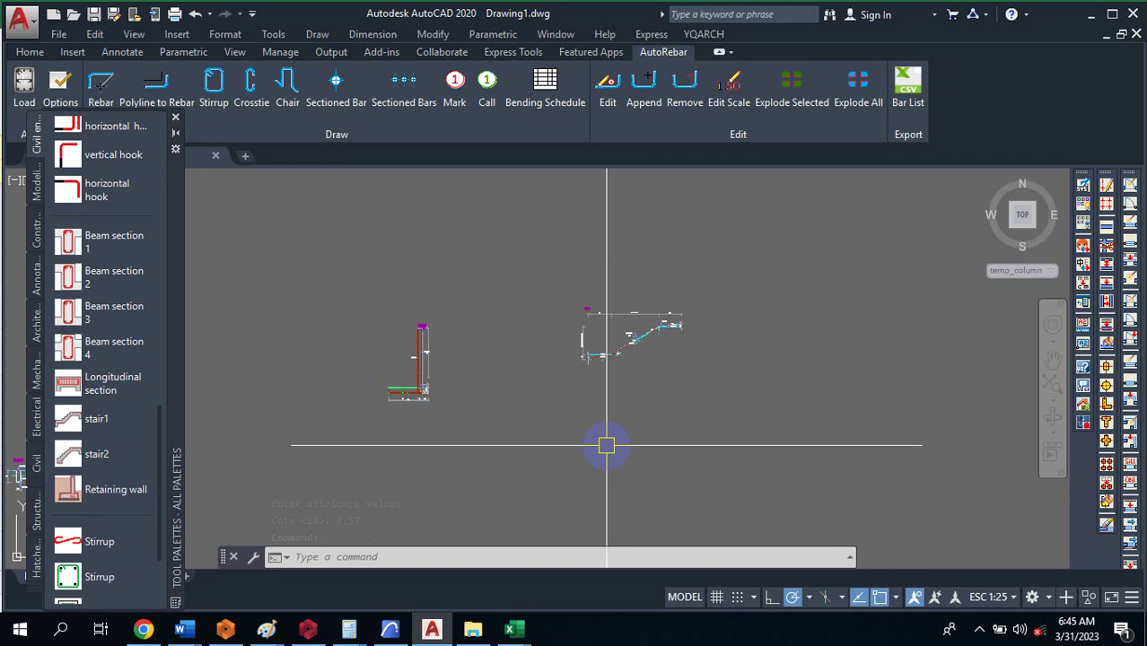
click(80, 456)
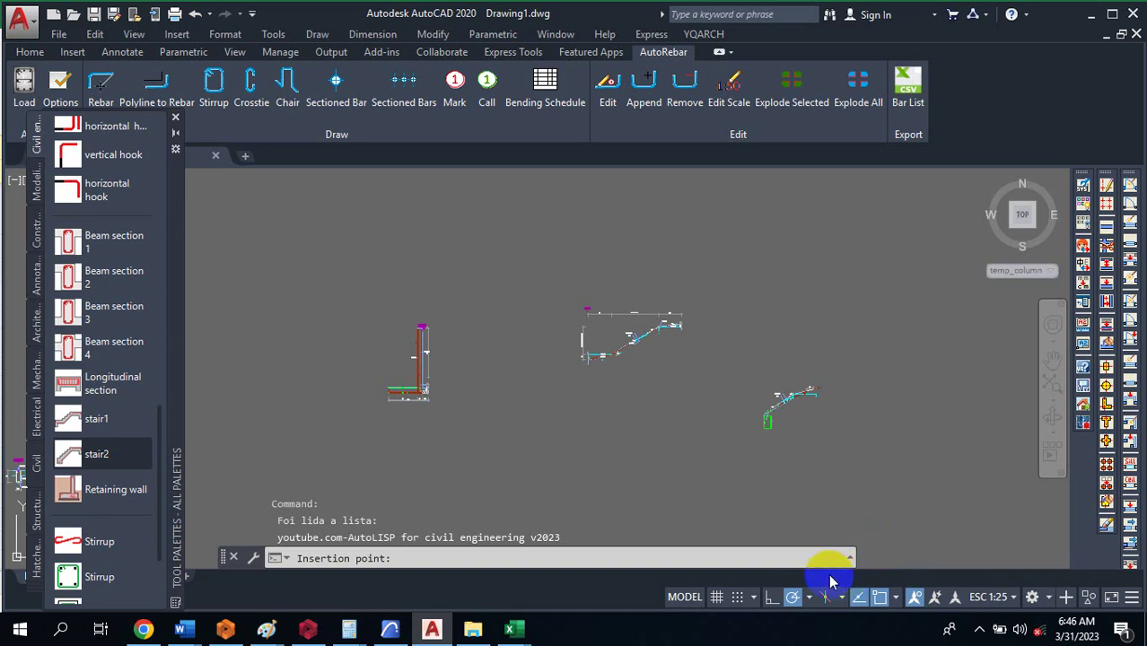
Switch to the Stairs 1 and 2 workbook to check the Stair 1 dimensions and reinforcement, and return to the AutoCAD drawing.
mouse_move(512, 628)
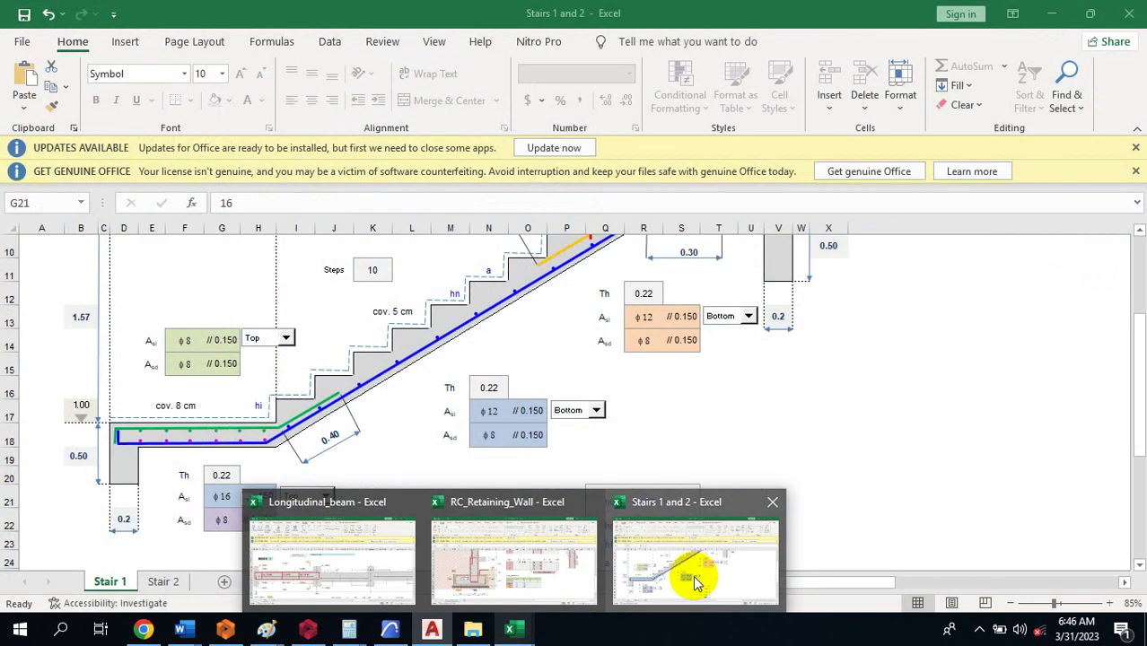
click(693, 575)
scroll(528, 429, down, 2)
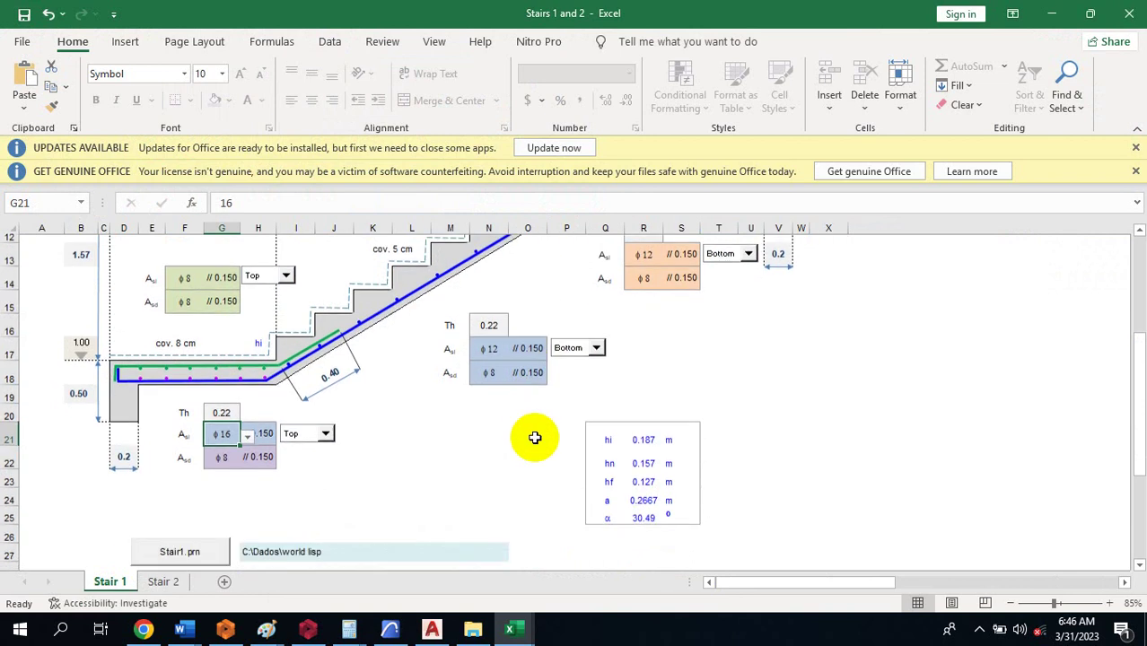
scroll(530, 440, up, 4)
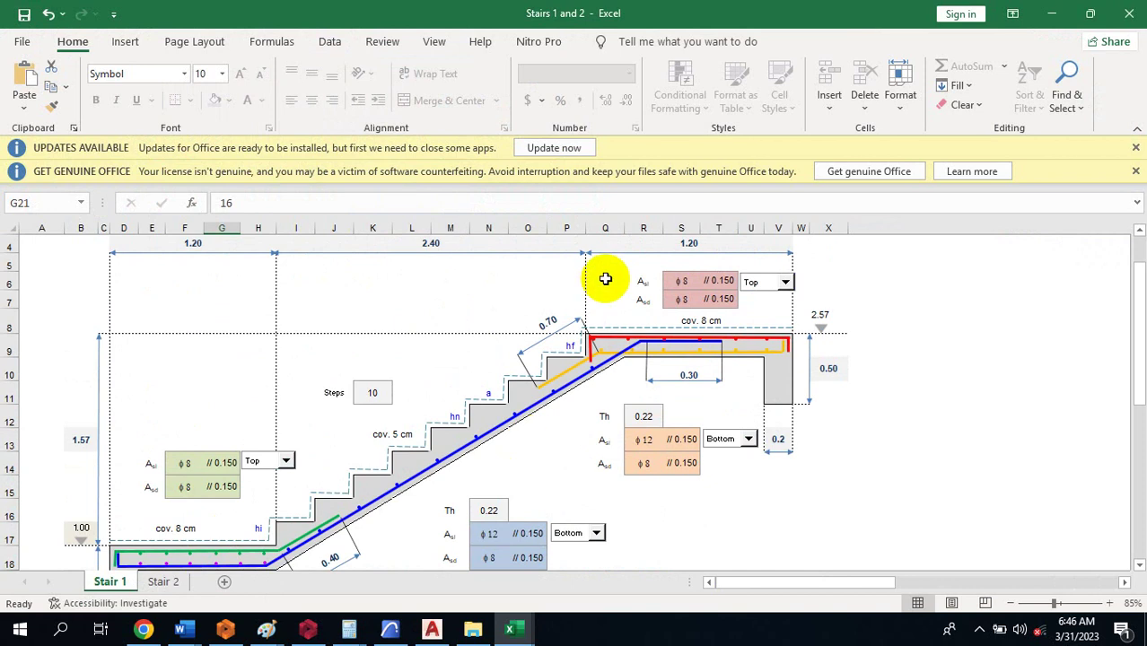
click(569, 533)
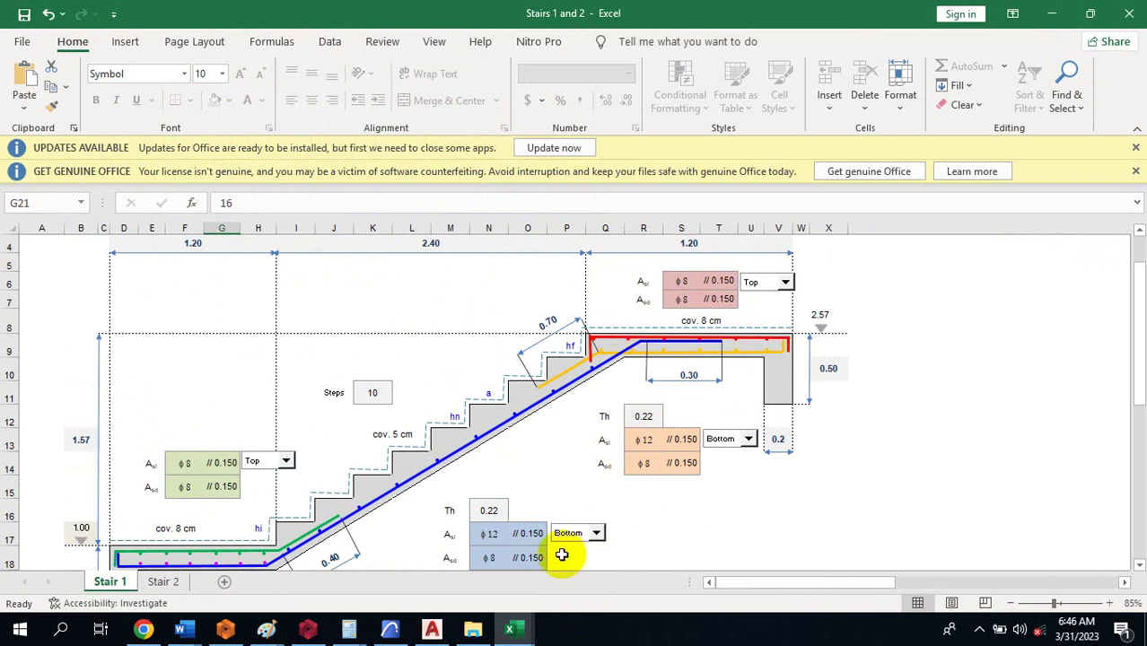
click(425, 629)
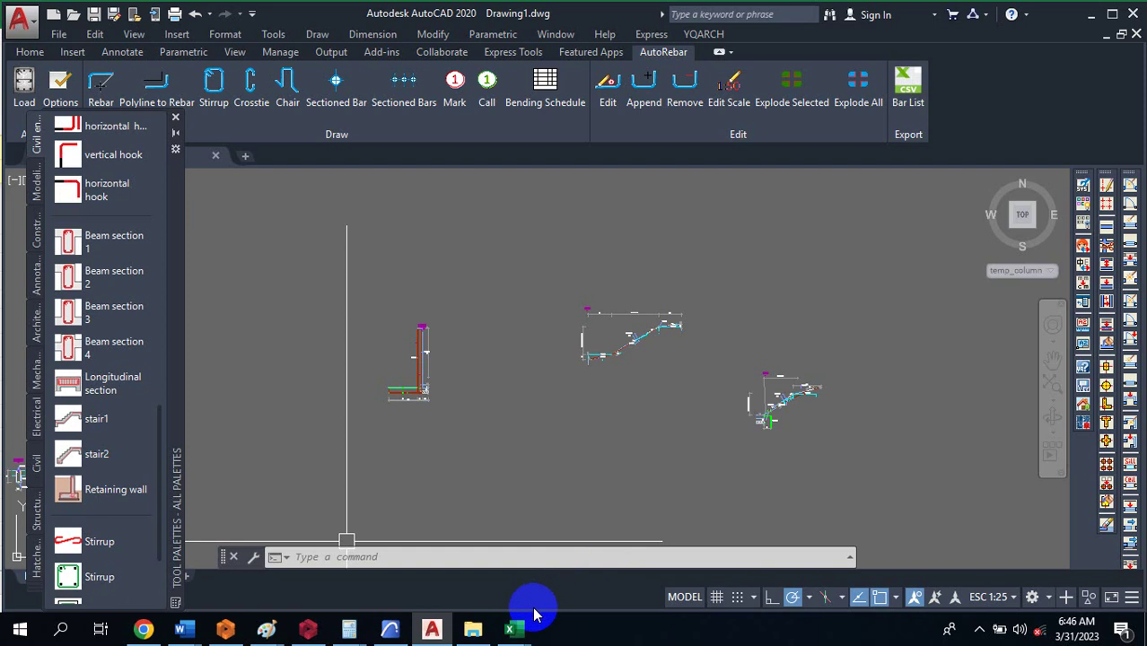
Switch to the Longitudinal_beam workbook and examine the beam layout from SPAN 1 through to the last span.
mouse_move(513, 631)
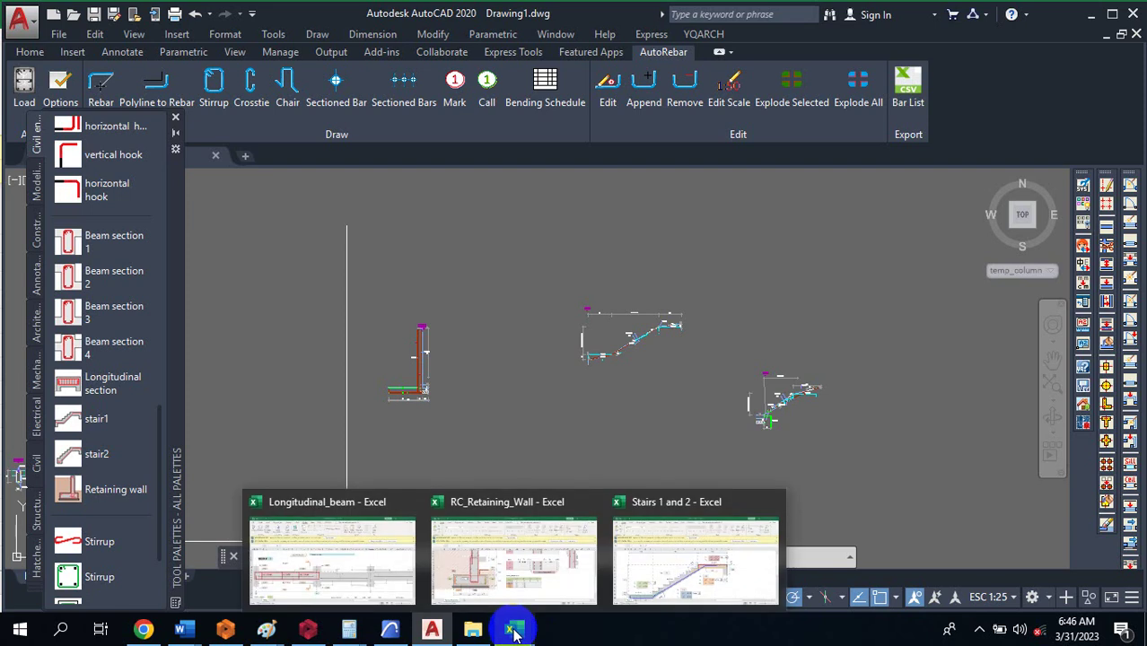
click(376, 577)
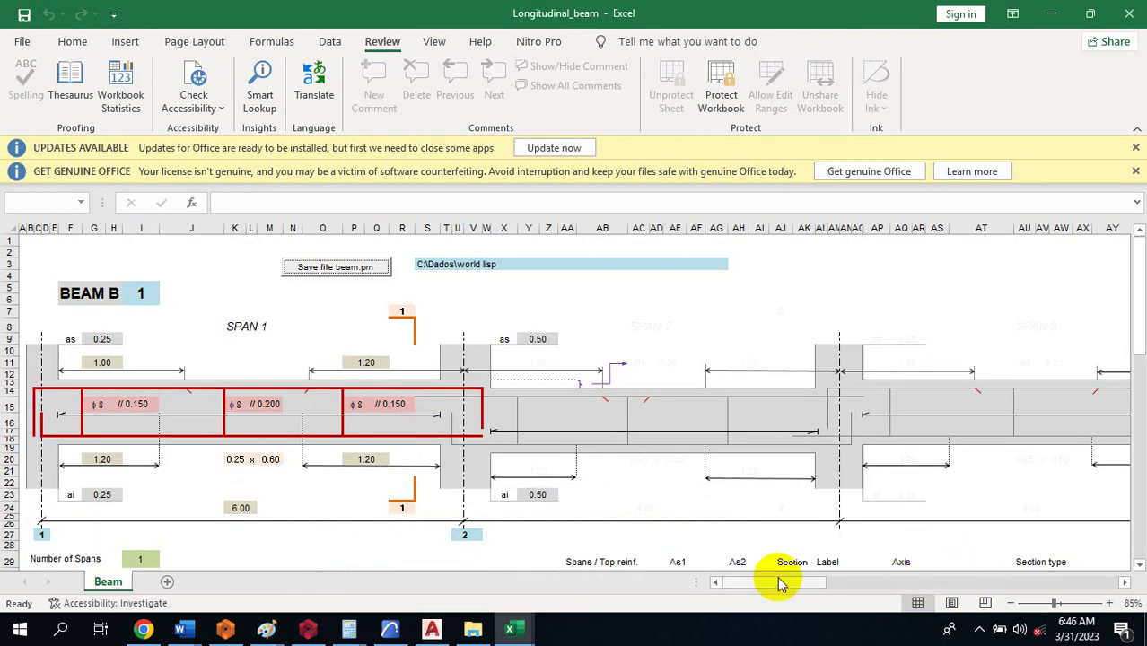
drag(779, 585, 1040, 566)
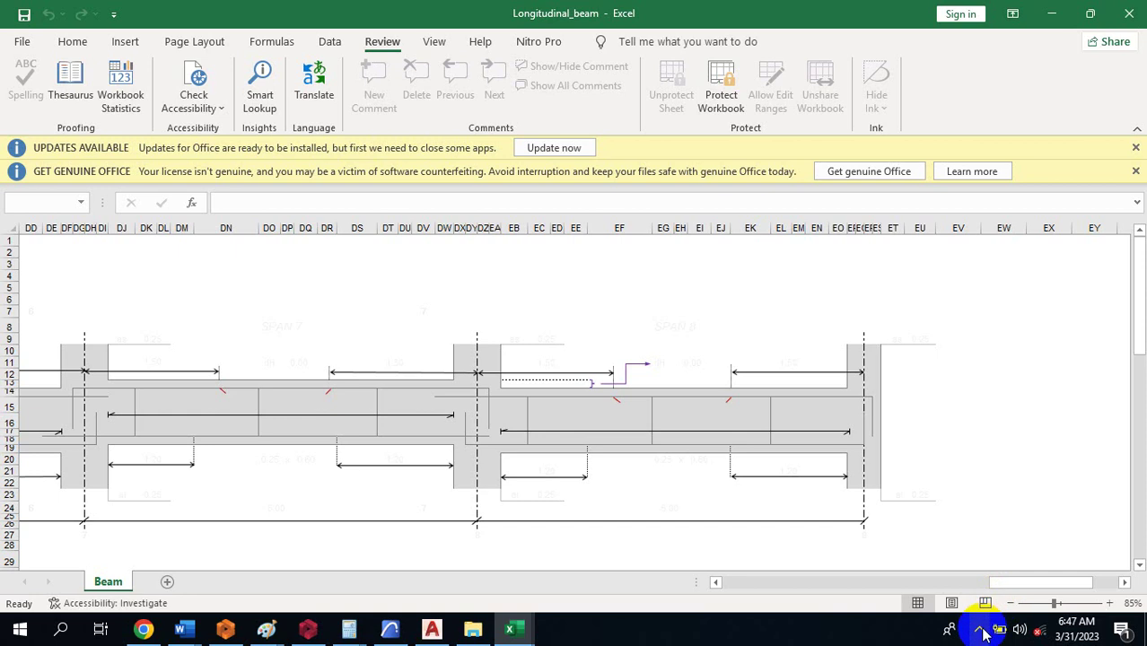
click(981, 633)
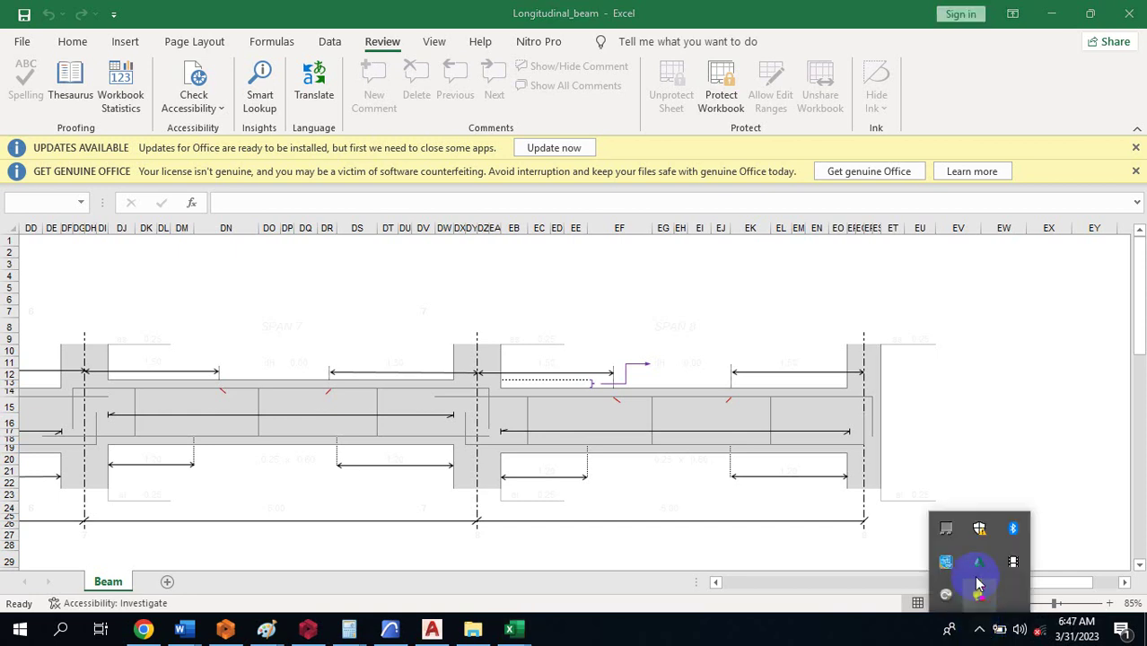